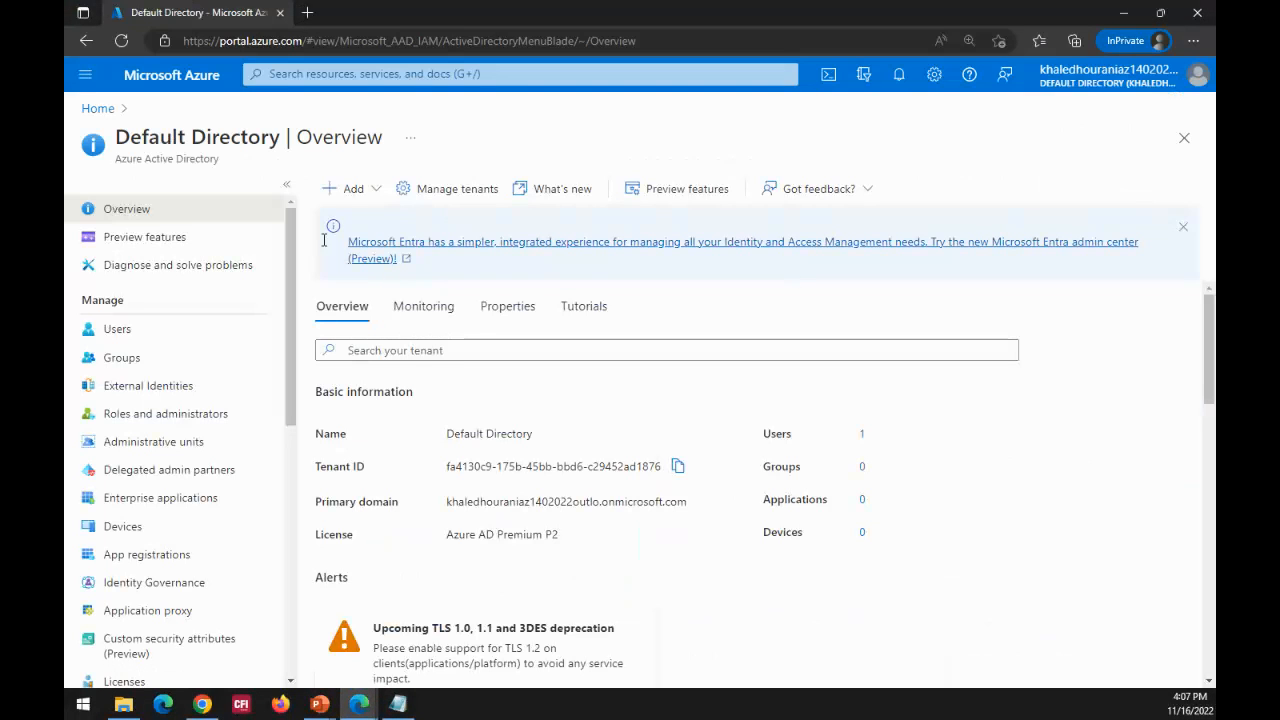
Step: Open the list of all users in the Default Directory
{"action": "scroll", "coordinate": [289, 304], "scroll_direction": "down", "scroll_amount": 1}
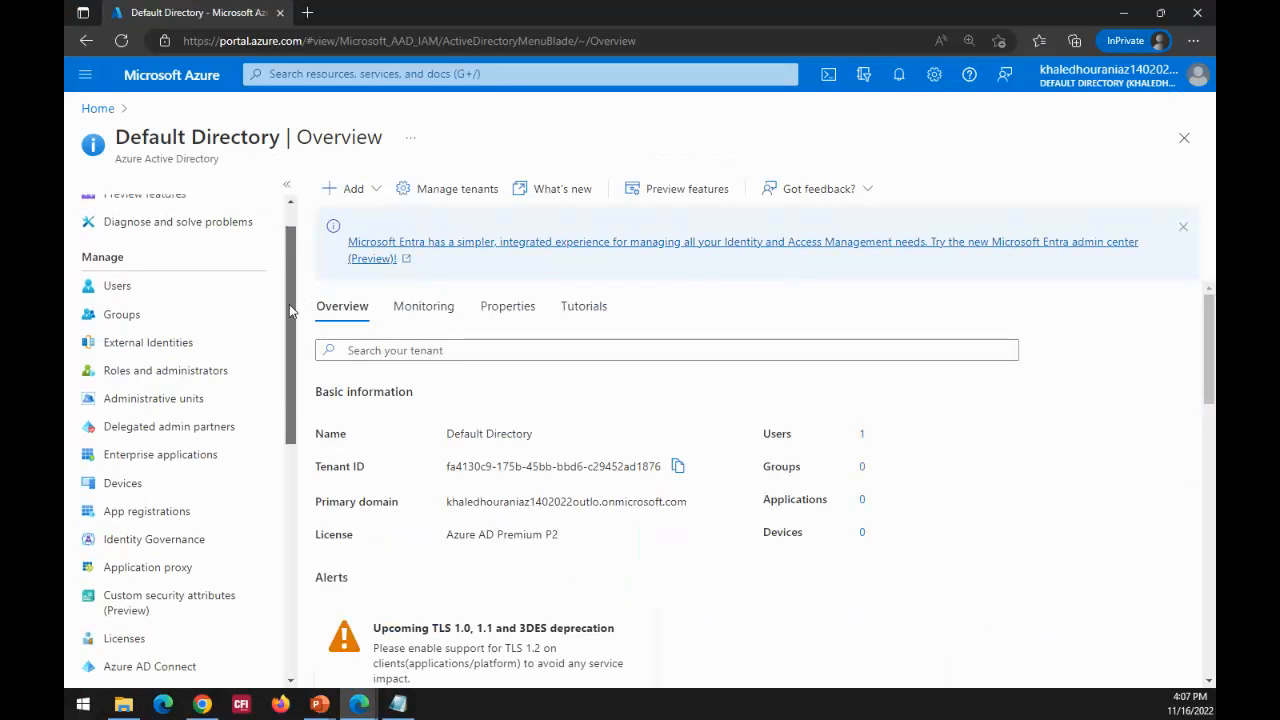
{"action": "scroll", "coordinate": [289, 304], "scroll_direction": "up", "scroll_amount": 1}
{"action": "left_click", "coordinate": [114, 340]}
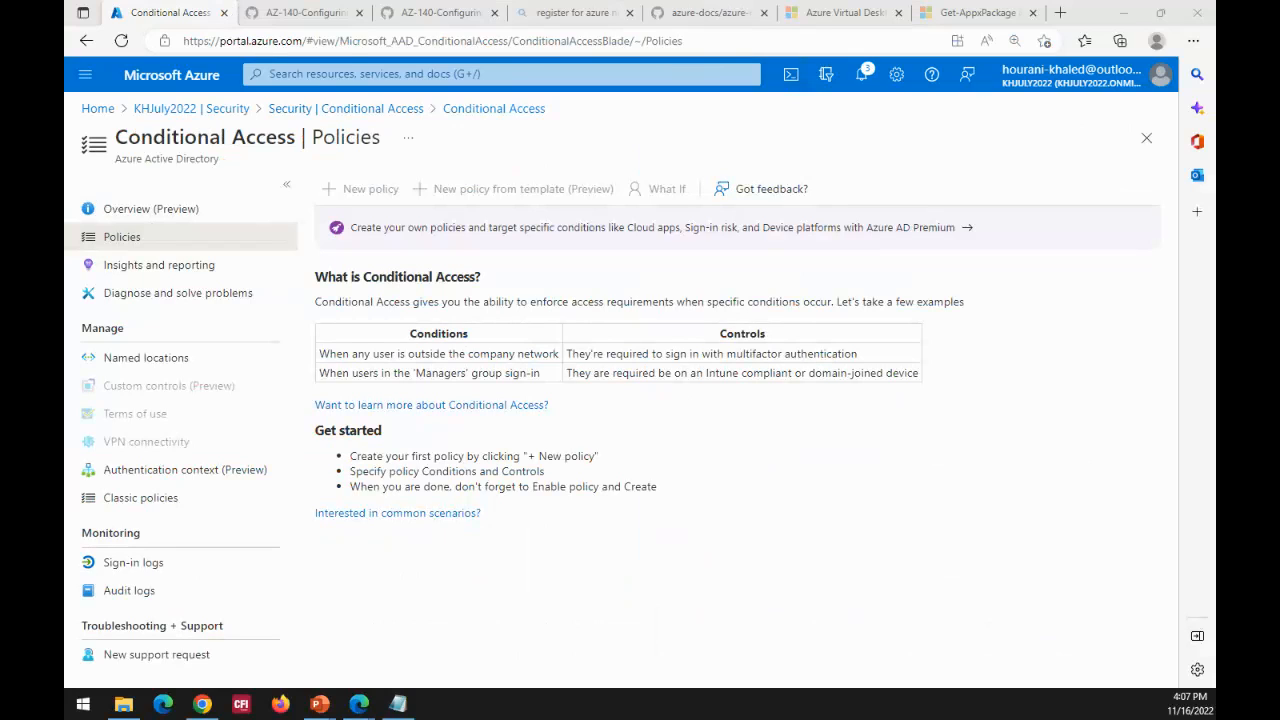
Step: Switch to the other Azure portal window and open Azure Active Directory from its home page
{"action": "key", "text": "alt+Tab"}
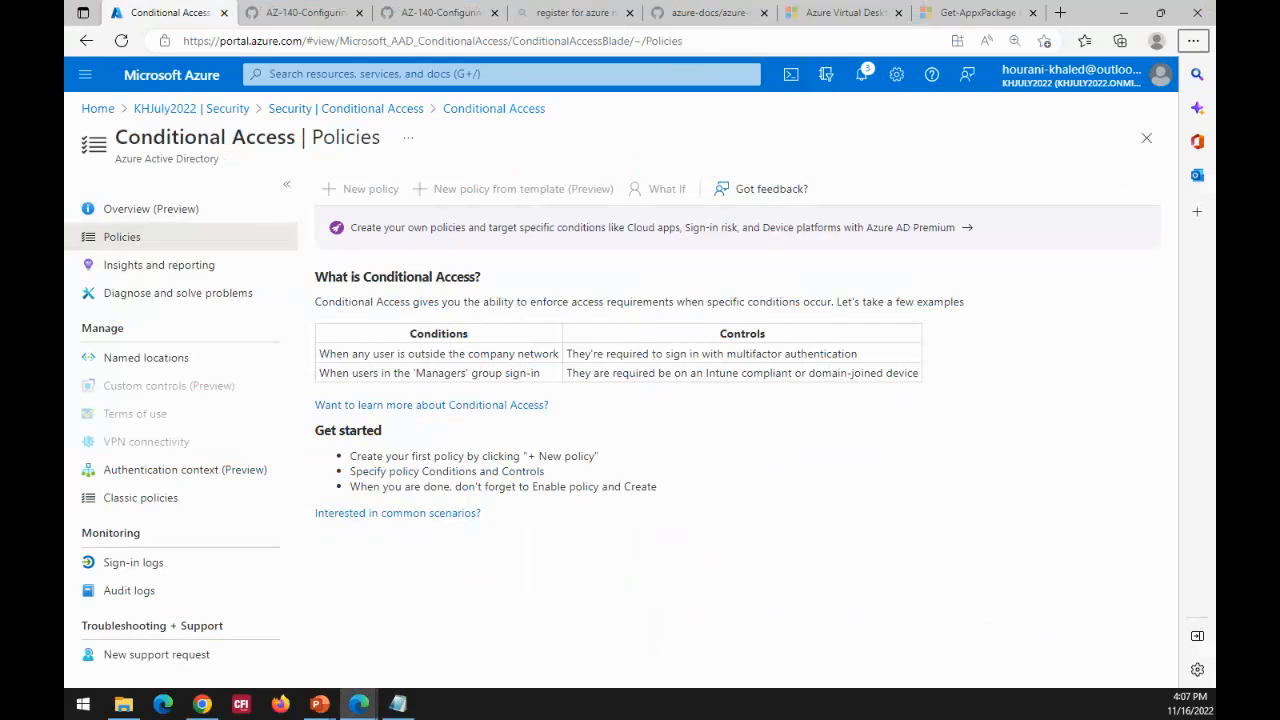
{"action": "key", "text": "alt+Tab"}
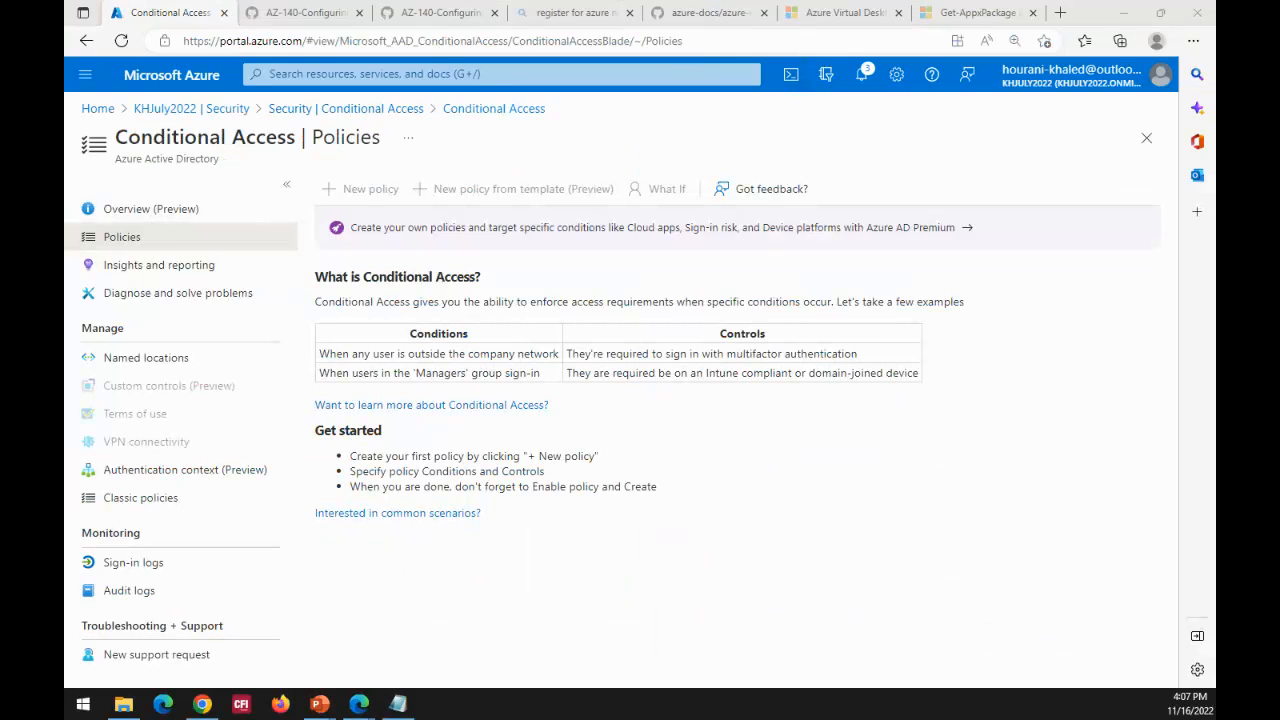
{"action": "key", "text": "alt+Tab"}
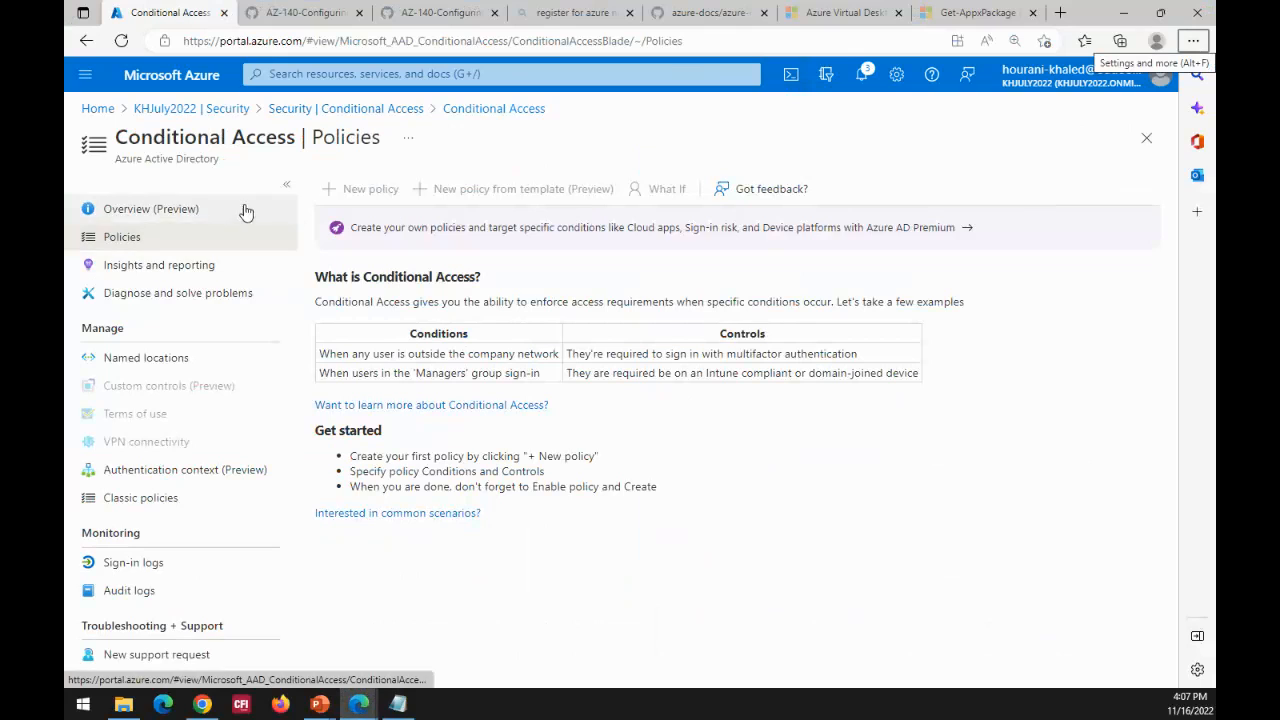
{"action": "left_click", "coordinate": [100, 110]}
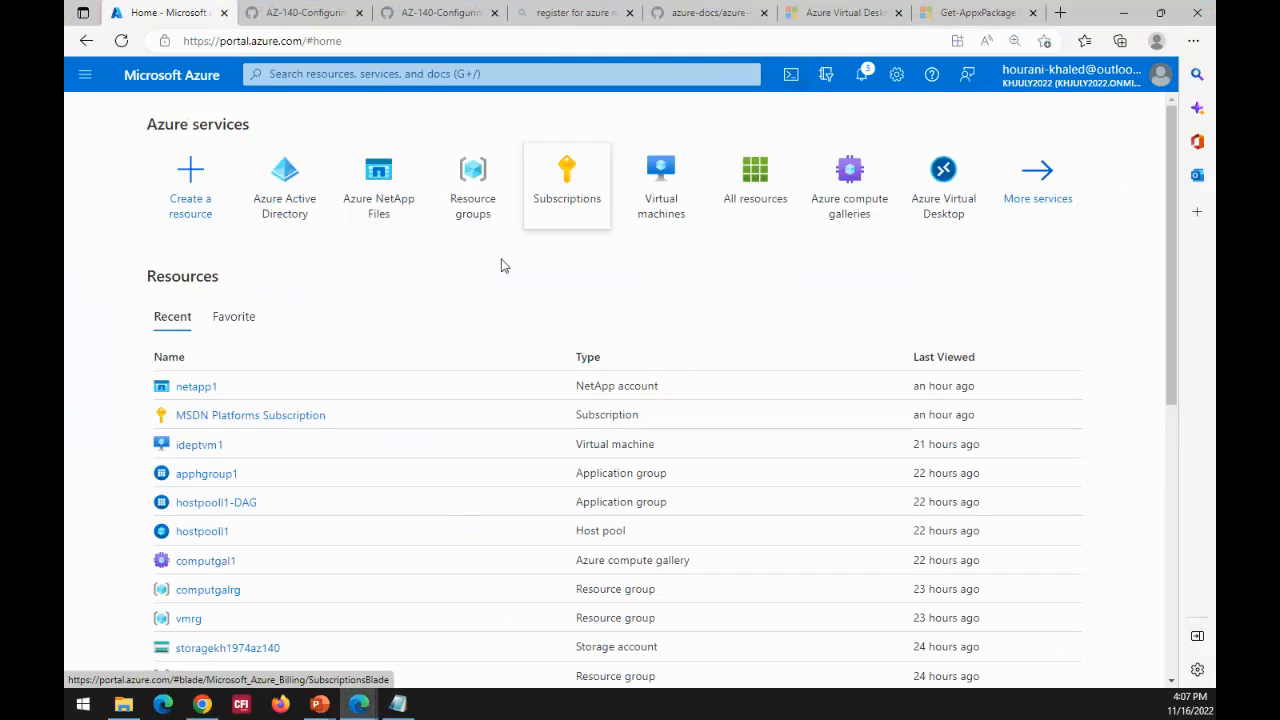
{"action": "left_click", "coordinate": [293, 212]}
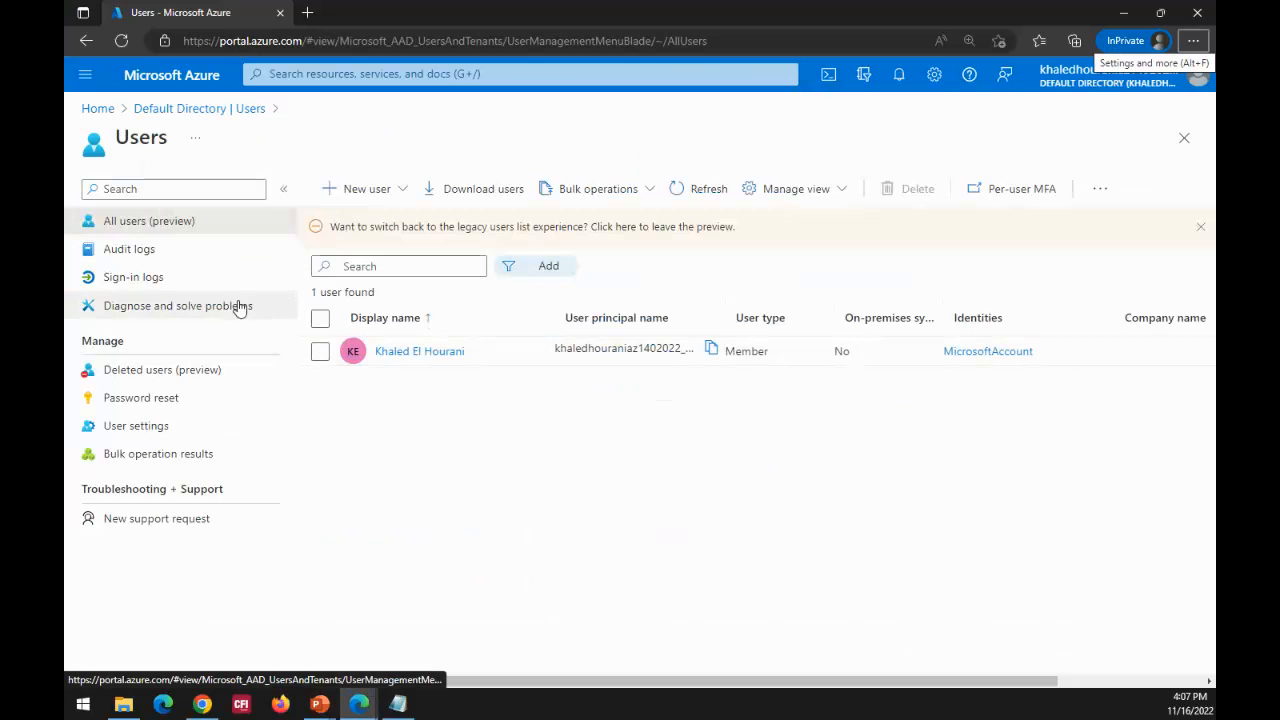
Step: View the listed user's properties, open the contact information for editing, and return to the users list
{"action": "left_click", "coordinate": [420, 352]}
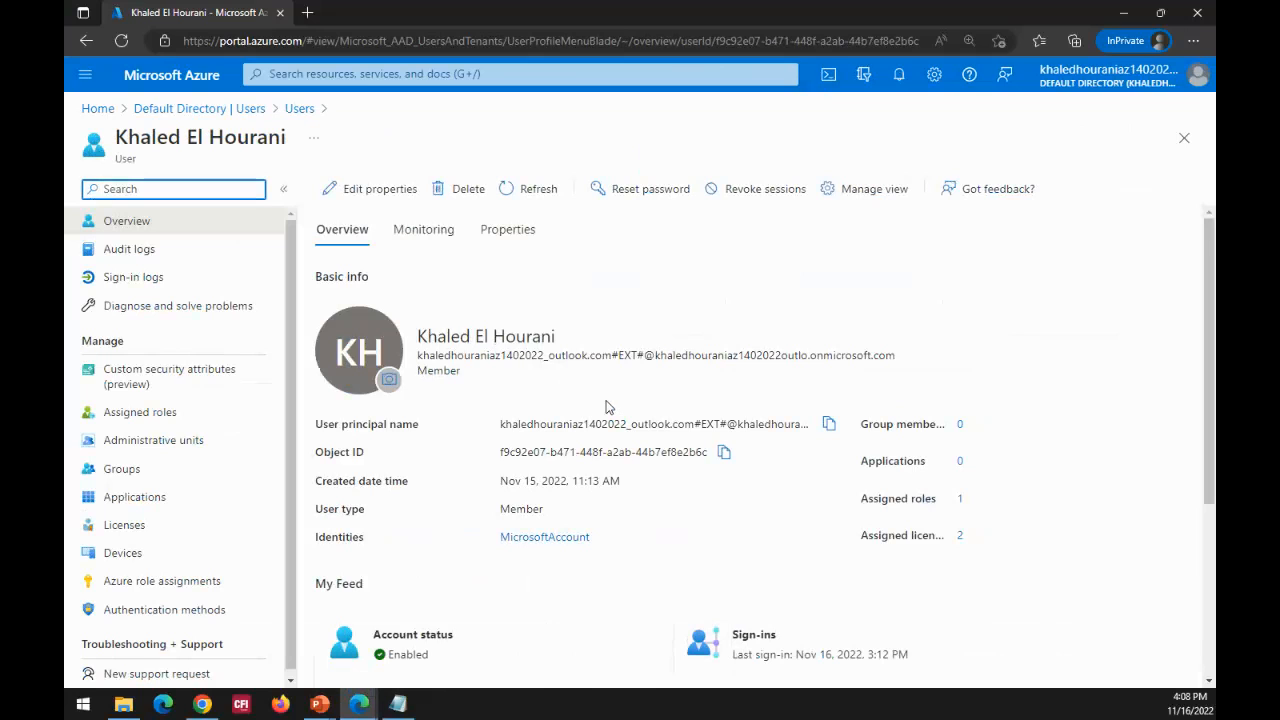
{"action": "left_click", "coordinate": [507, 231]}
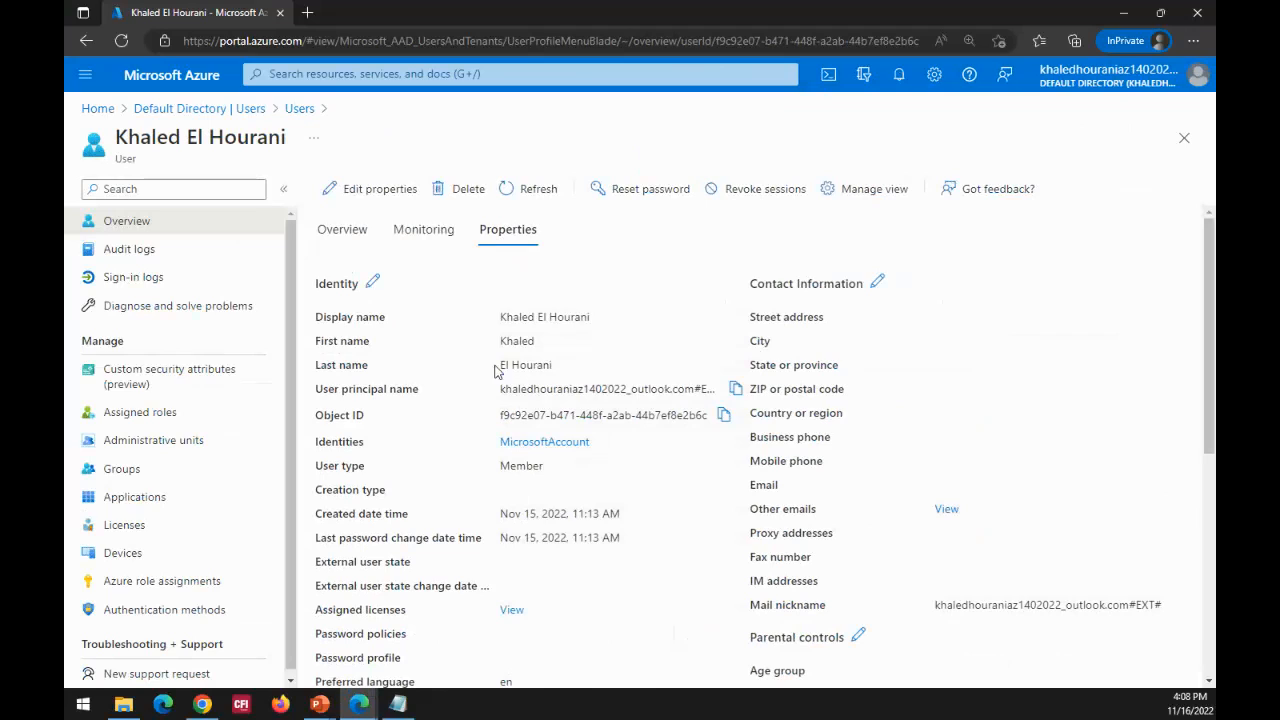
{"action": "left_click", "coordinate": [877, 286]}
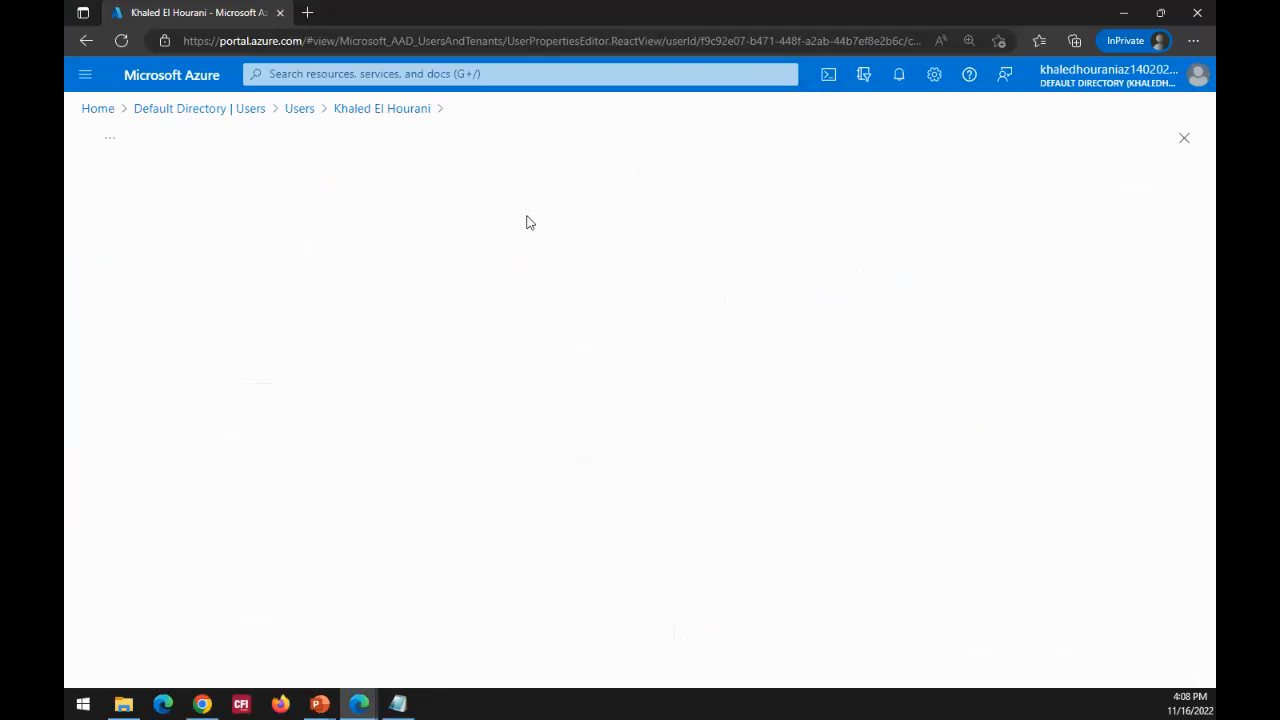
{"action": "left_click", "coordinate": [370, 117]}
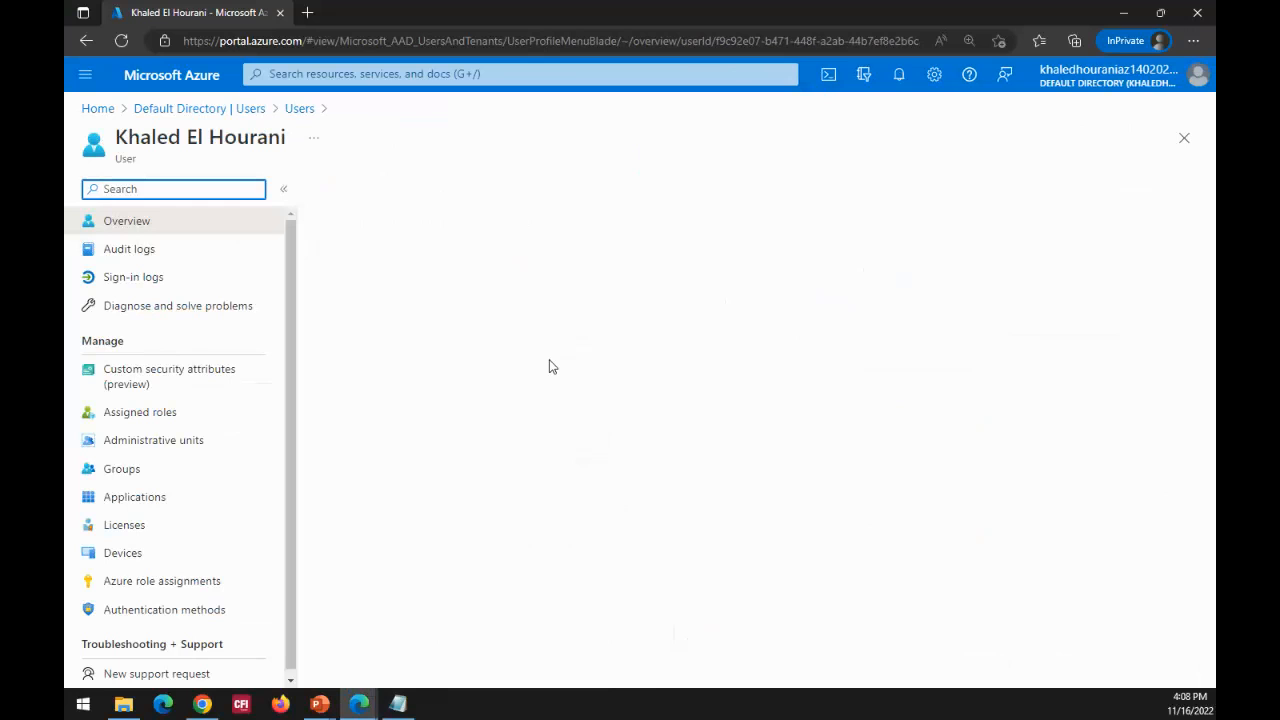
{"action": "left_click", "coordinate": [299, 110]}
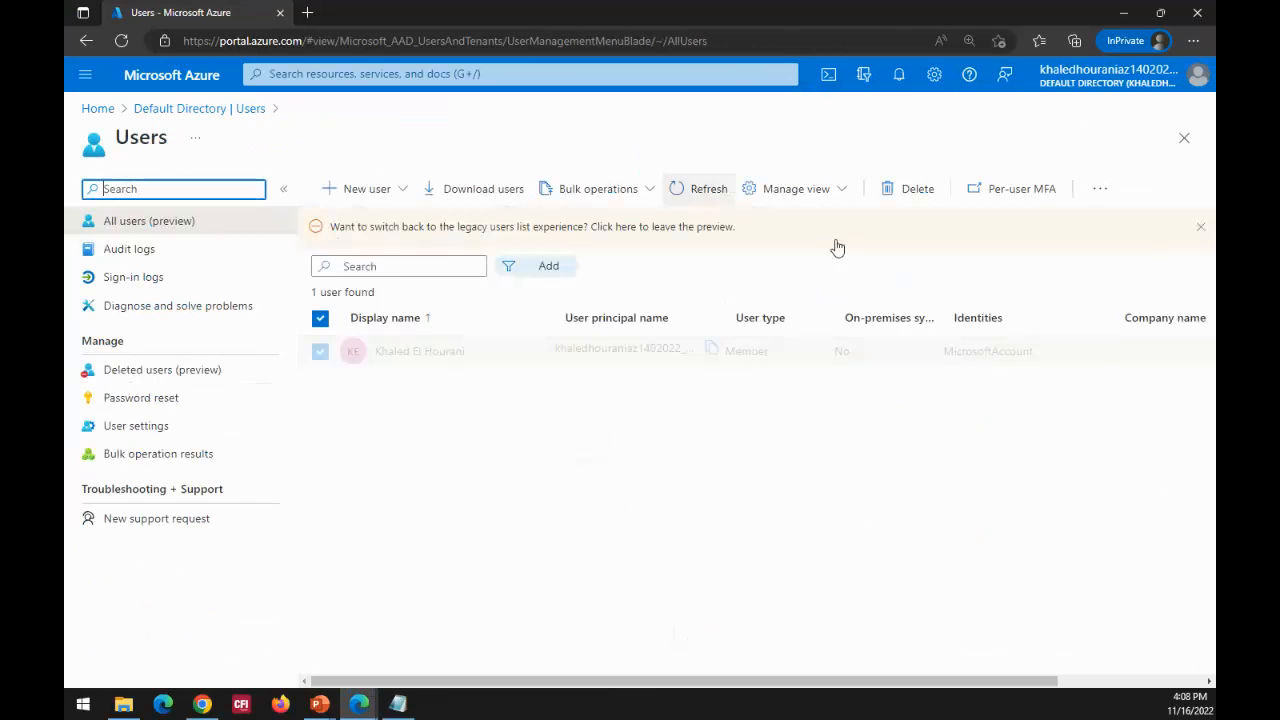
Step: Open the listed user's account and bring up its full set of properties for editing
{"action": "left_click", "coordinate": [393, 352]}
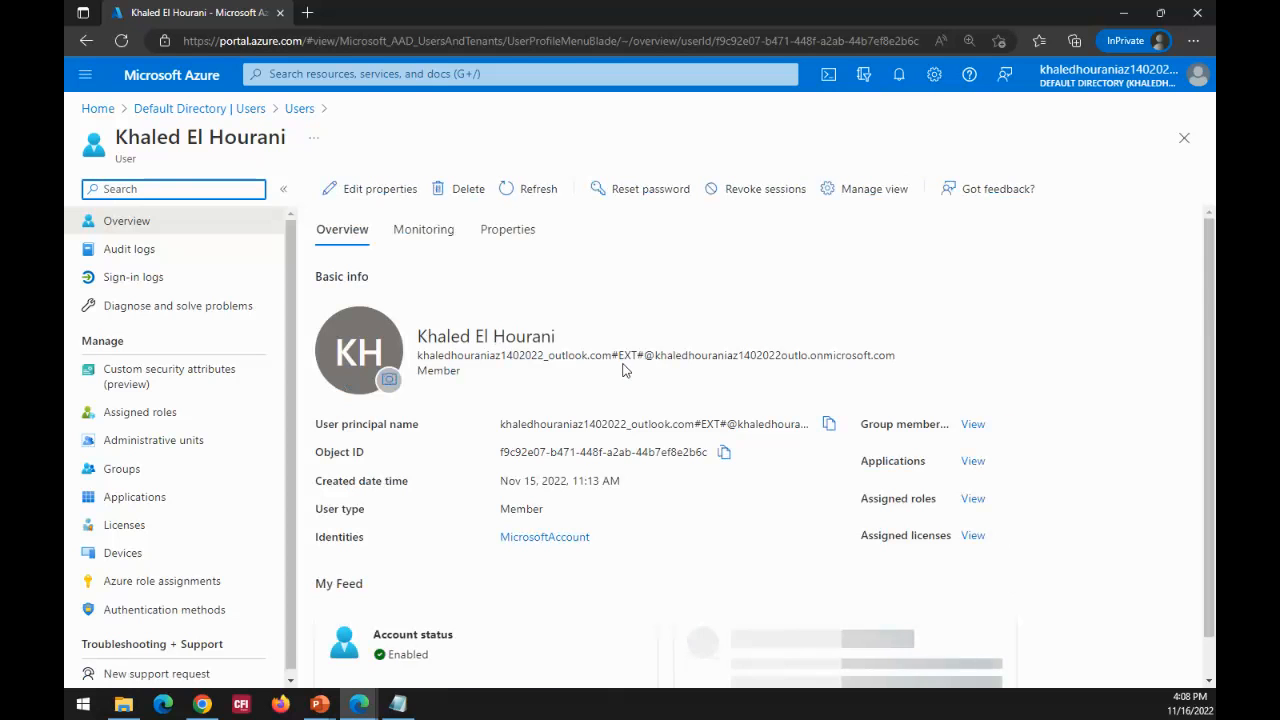
{"action": "scroll", "coordinate": [626, 370], "scroll_direction": "down", "scroll_amount": 3}
{"action": "scroll", "coordinate": [626, 370], "scroll_direction": "up", "scroll_amount": 2}
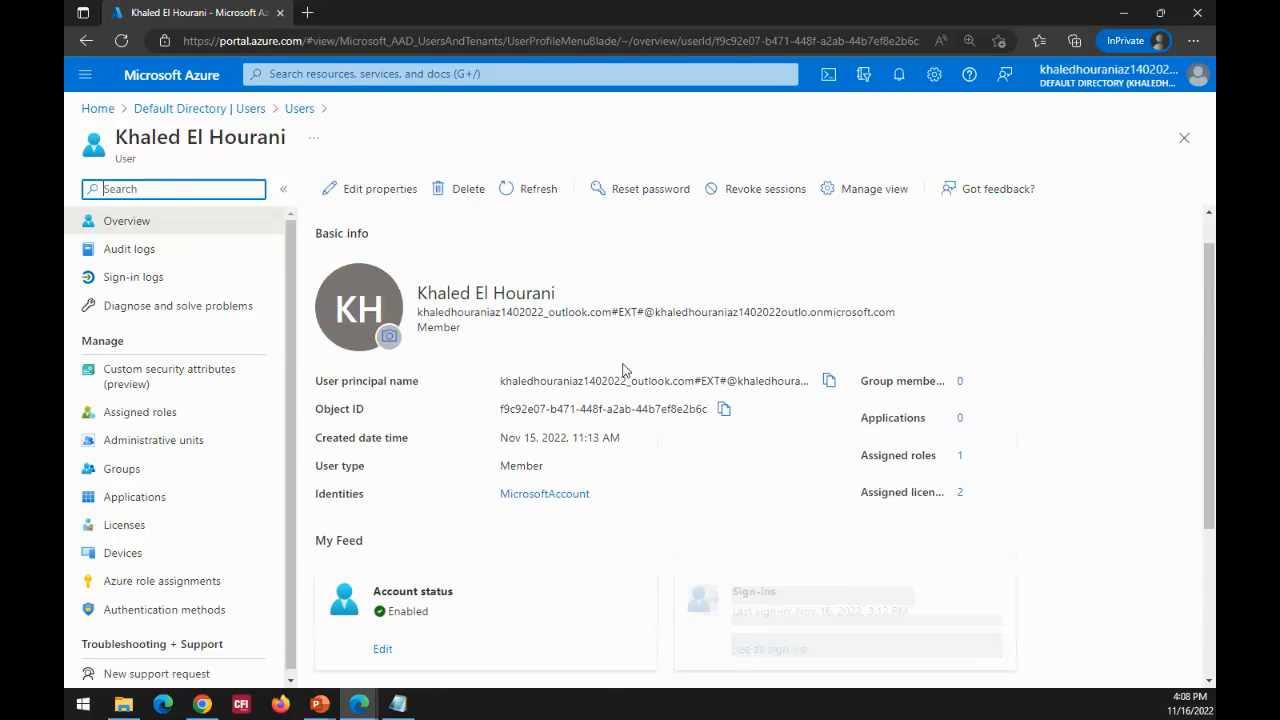
{"action": "left_click", "coordinate": [367, 193]}
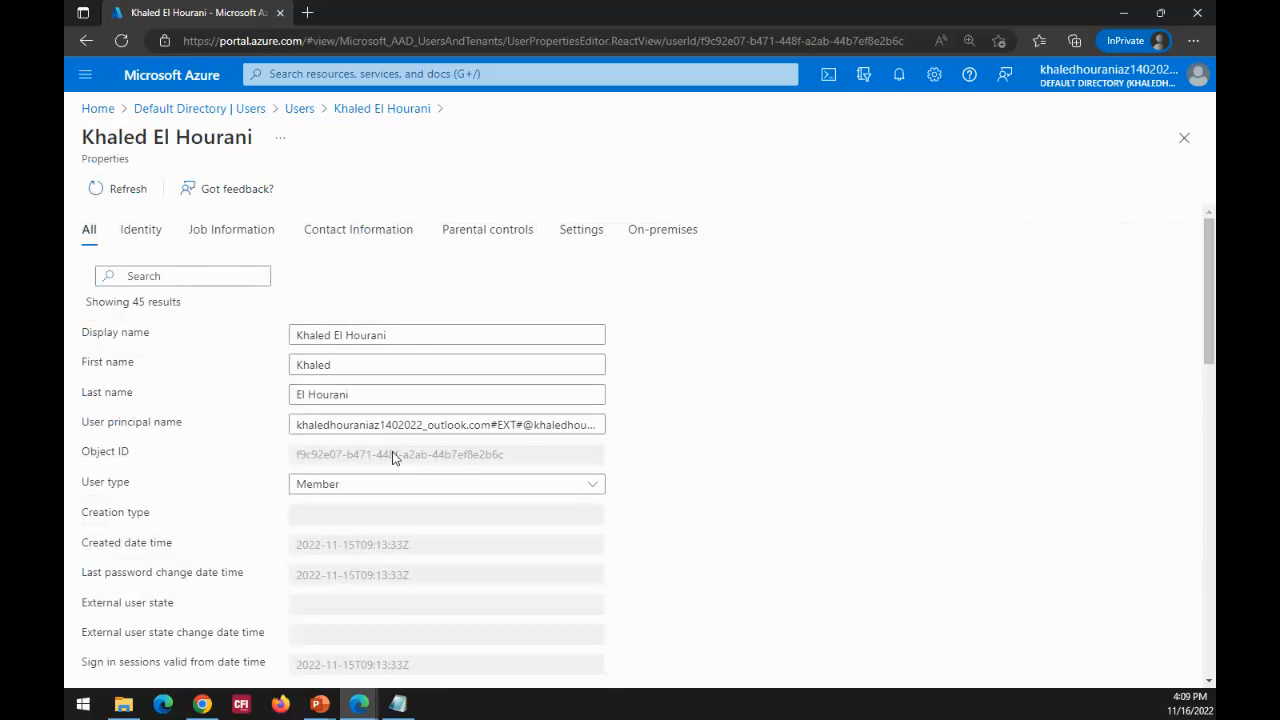
Step: Review the user's editable properties and look through the country choices for Usage location
{"action": "scroll", "coordinate": [673, 358], "scroll_direction": "down", "scroll_amount": 5}
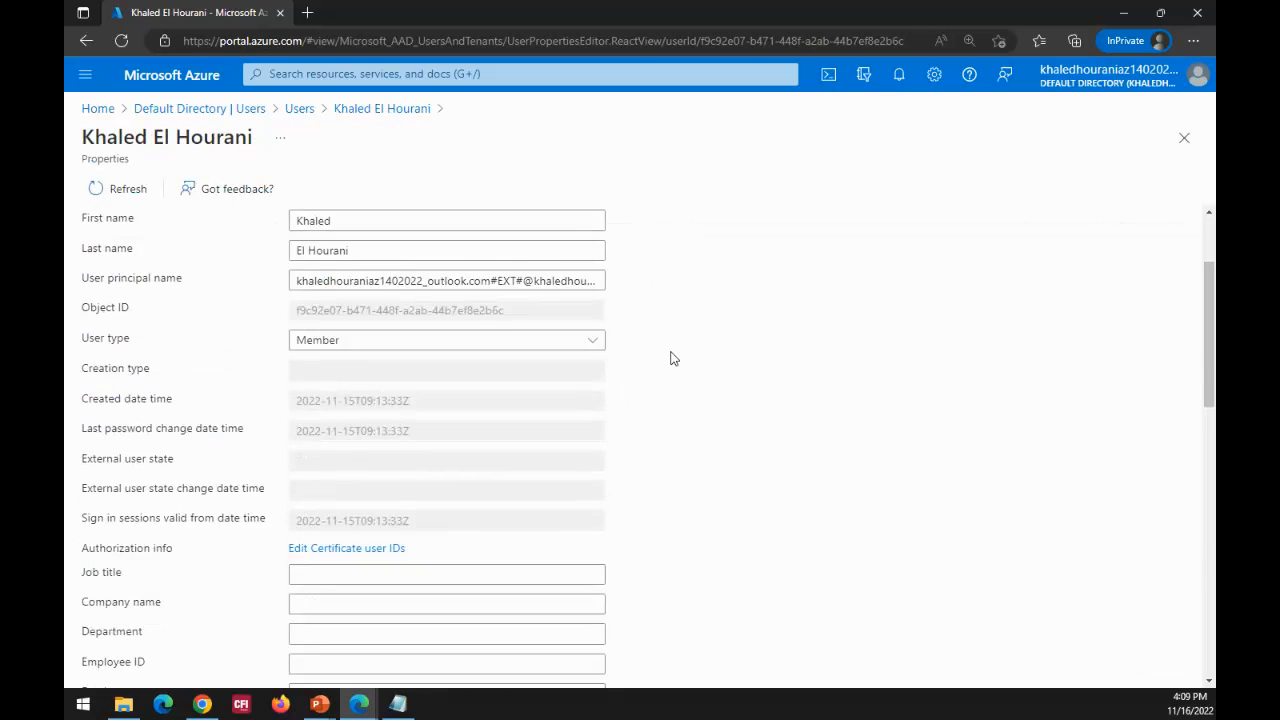
{"action": "scroll", "coordinate": [673, 358], "scroll_direction": "down", "scroll_amount": 5}
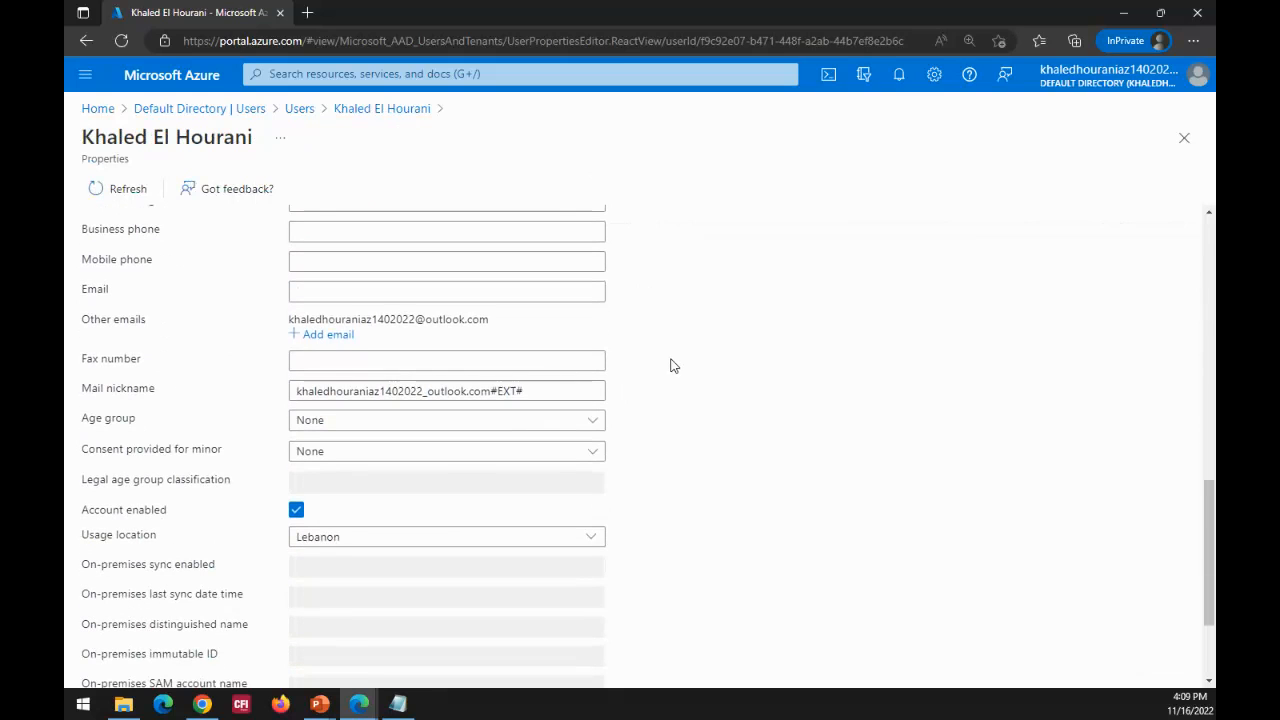
{"action": "scroll", "coordinate": [675, 355], "scroll_direction": "down", "scroll_amount": 2}
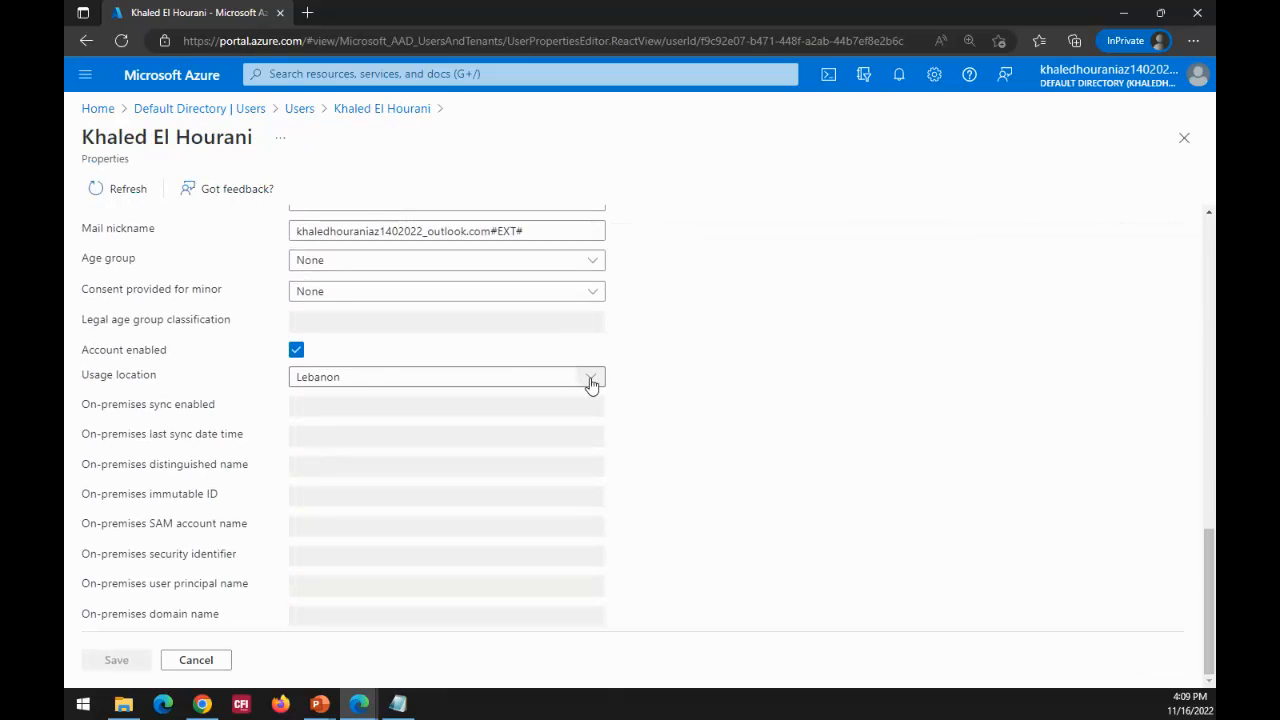
{"action": "left_click", "coordinate": [591, 380]}
{"action": "left_click", "coordinate": [591, 383]}
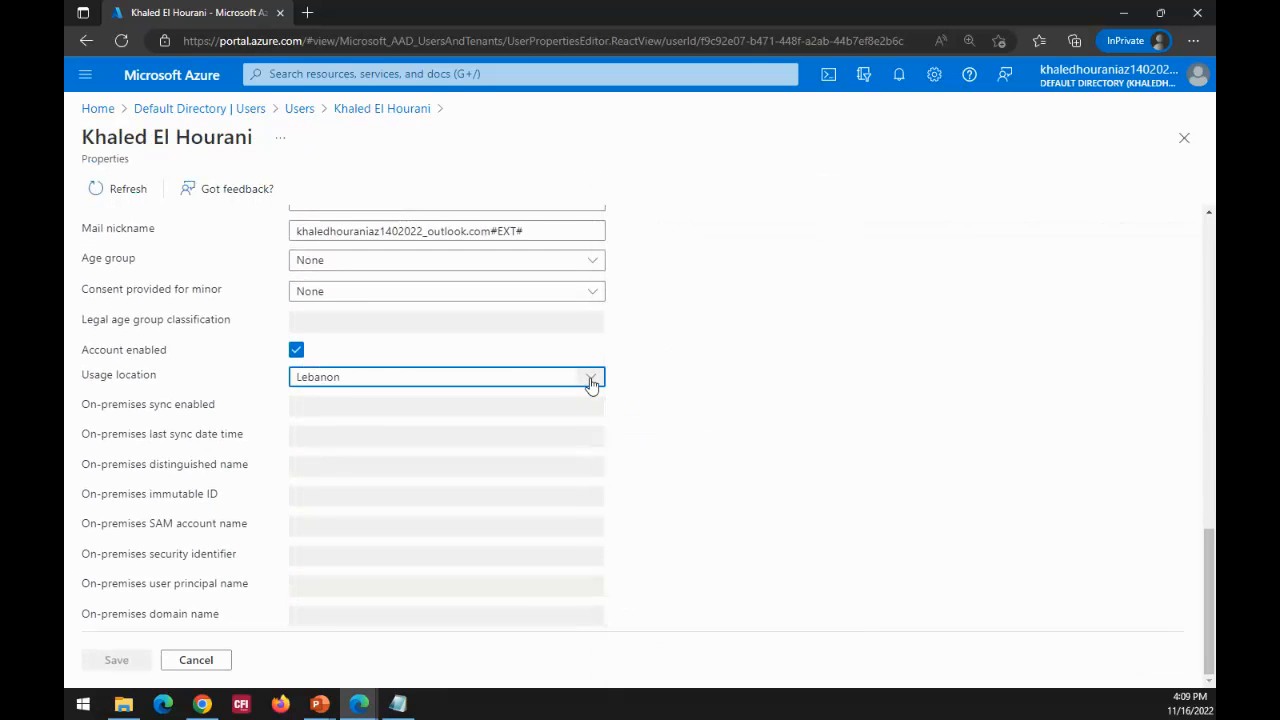
{"action": "left_click", "coordinate": [591, 383]}
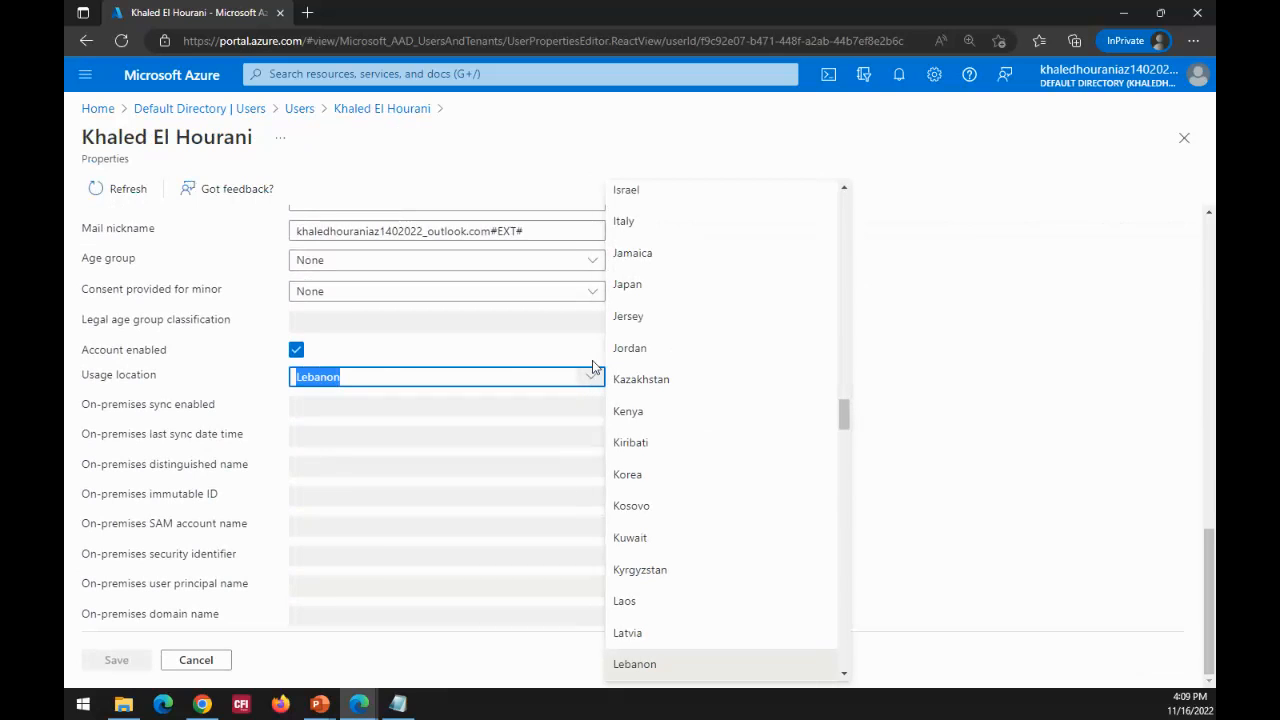
{"action": "left_click", "coordinate": [985, 336]}
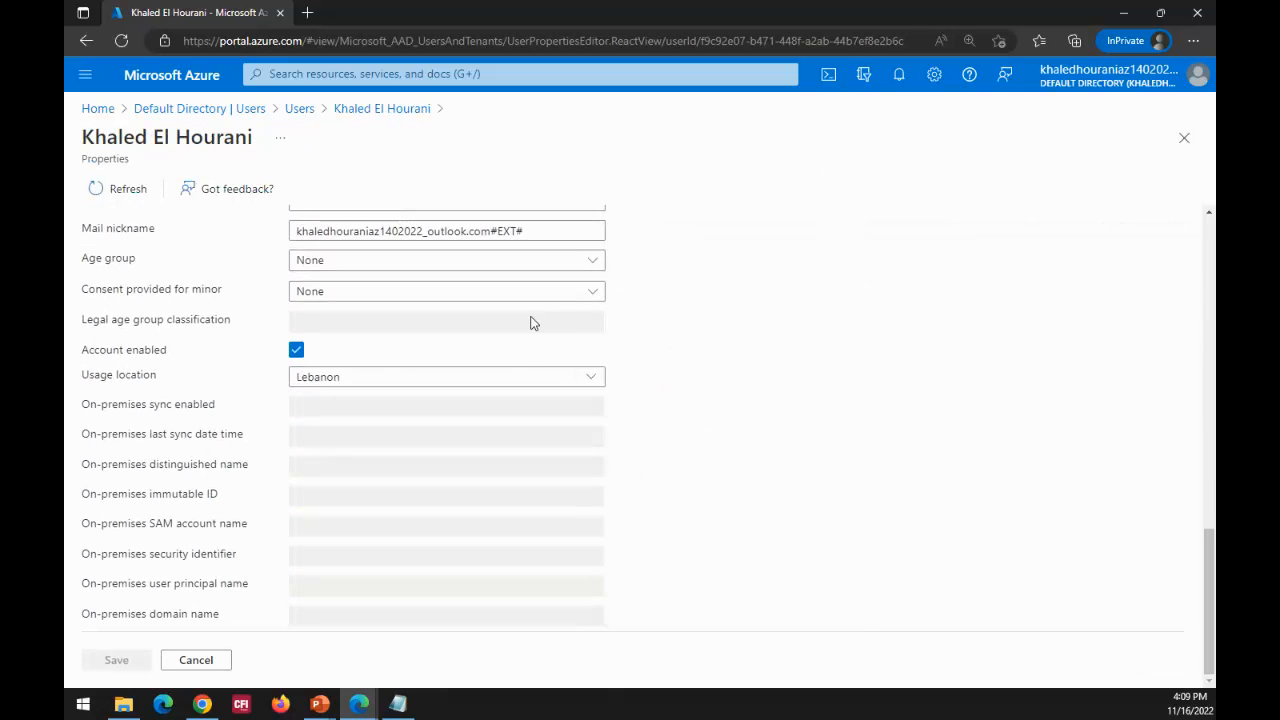
{"action": "scroll", "coordinate": [489, 459], "scroll_direction": "up", "scroll_amount": 3}
{"action": "scroll", "coordinate": [489, 459], "scroll_direction": "up", "scroll_amount": 5}
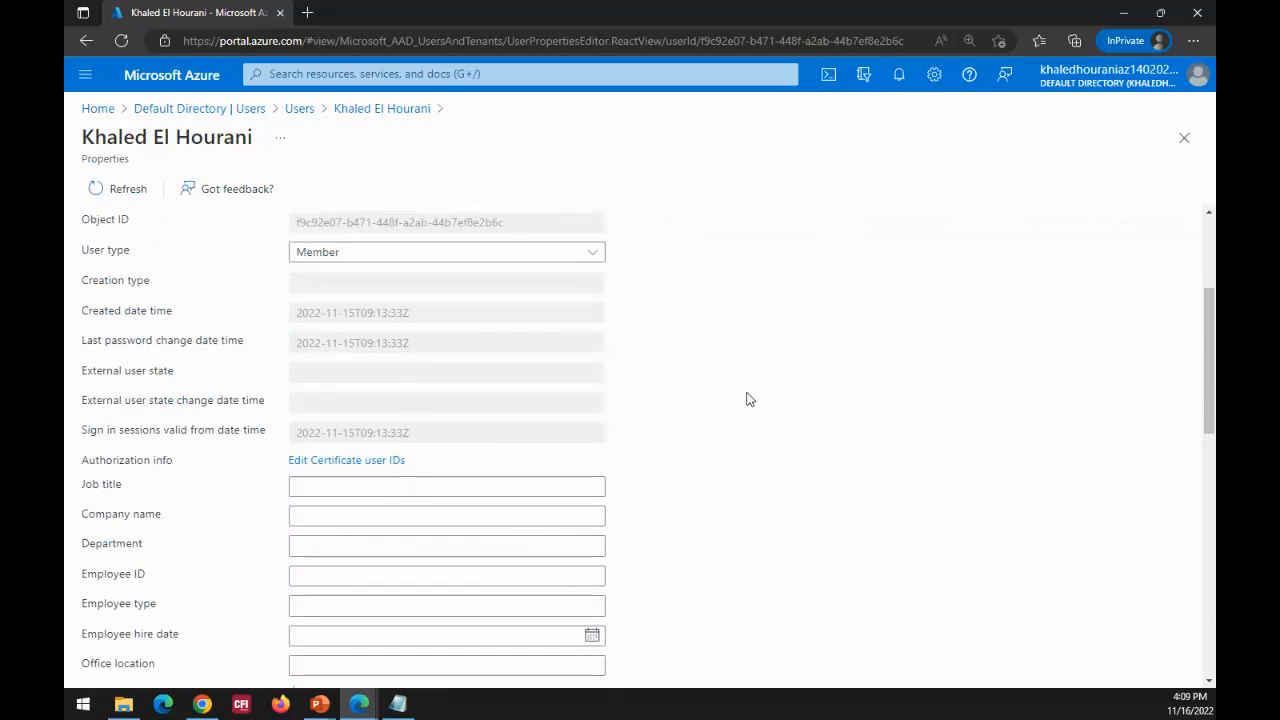
{"action": "scroll", "coordinate": [740, 410], "scroll_direction": "up", "scroll_amount": 3}
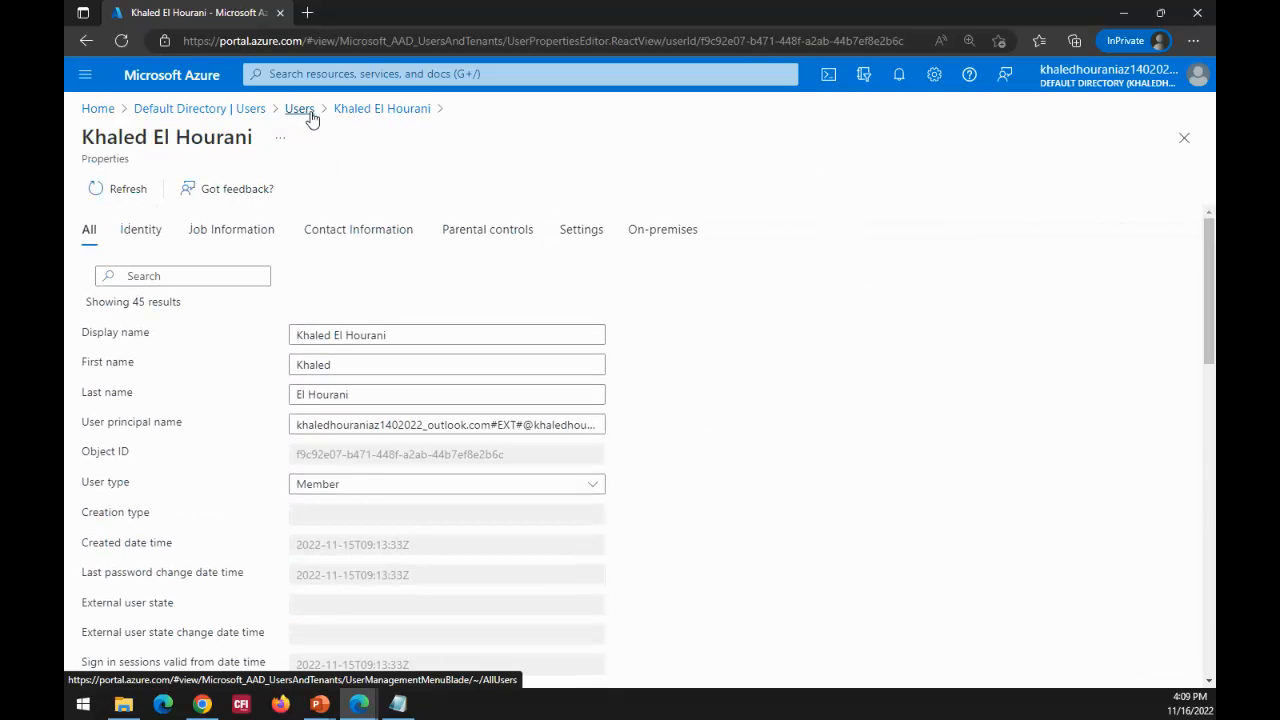
Step: Return to the Default Directory and view all licensed products under Licenses
{"action": "left_click", "coordinate": [198, 112]}
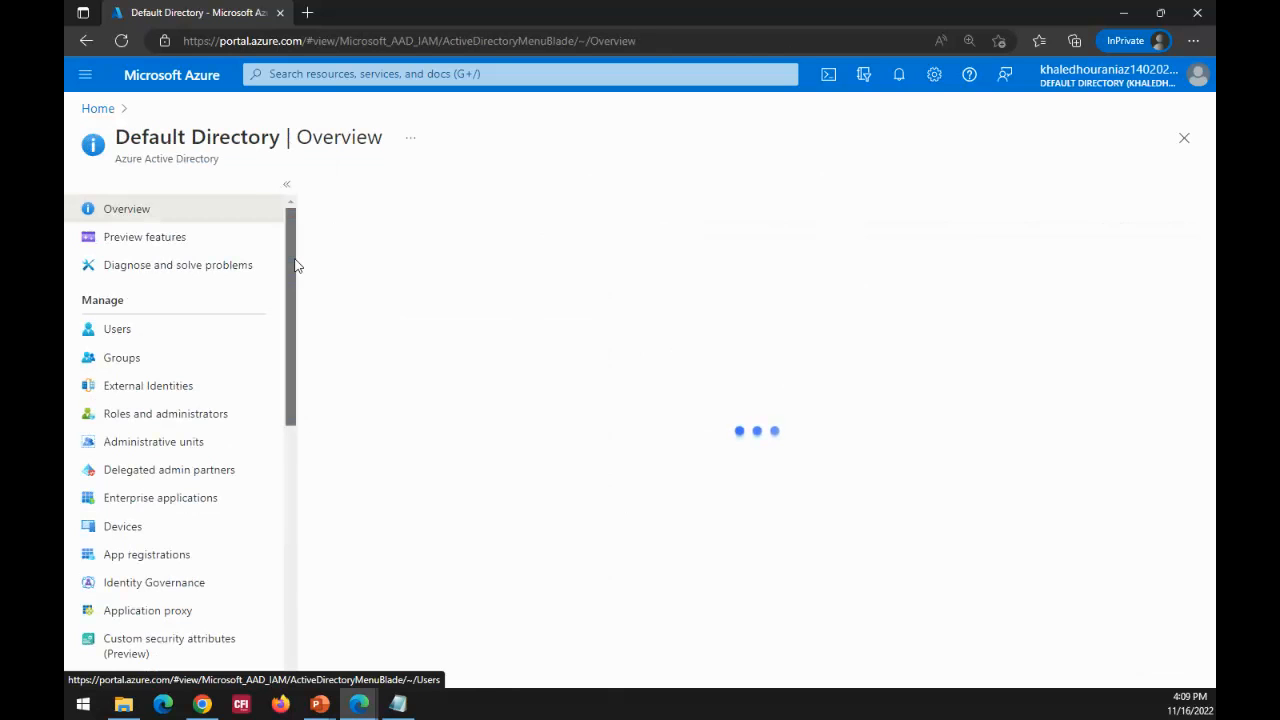
{"action": "mouse_move", "coordinate": [296, 266]}
{"action": "left_mouse_down"}
{"action": "mouse_move", "coordinate": [295, 328]}
{"action": "mouse_move", "coordinate": [294, 243]}
{"action": "left_mouse_up"}
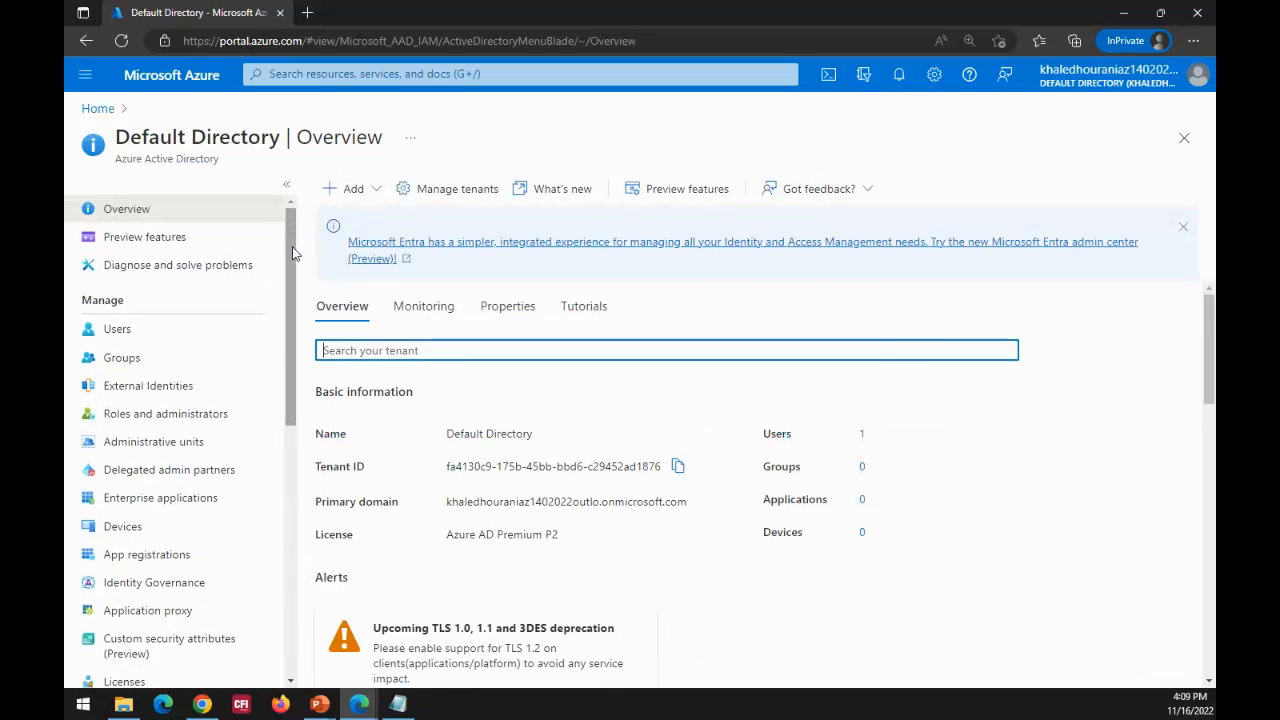
{"action": "left_click_drag", "start_coordinate": [293, 253], "coordinate": [296, 342]}
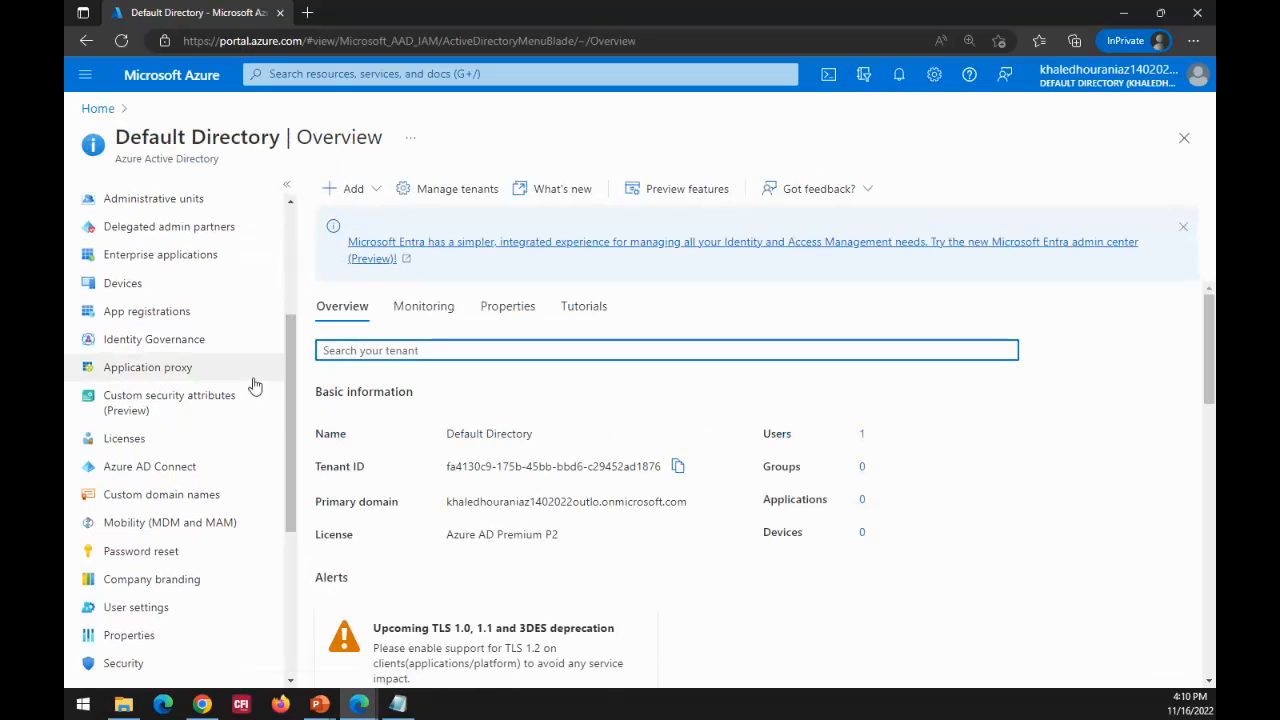
{"action": "left_click", "coordinate": [126, 446]}
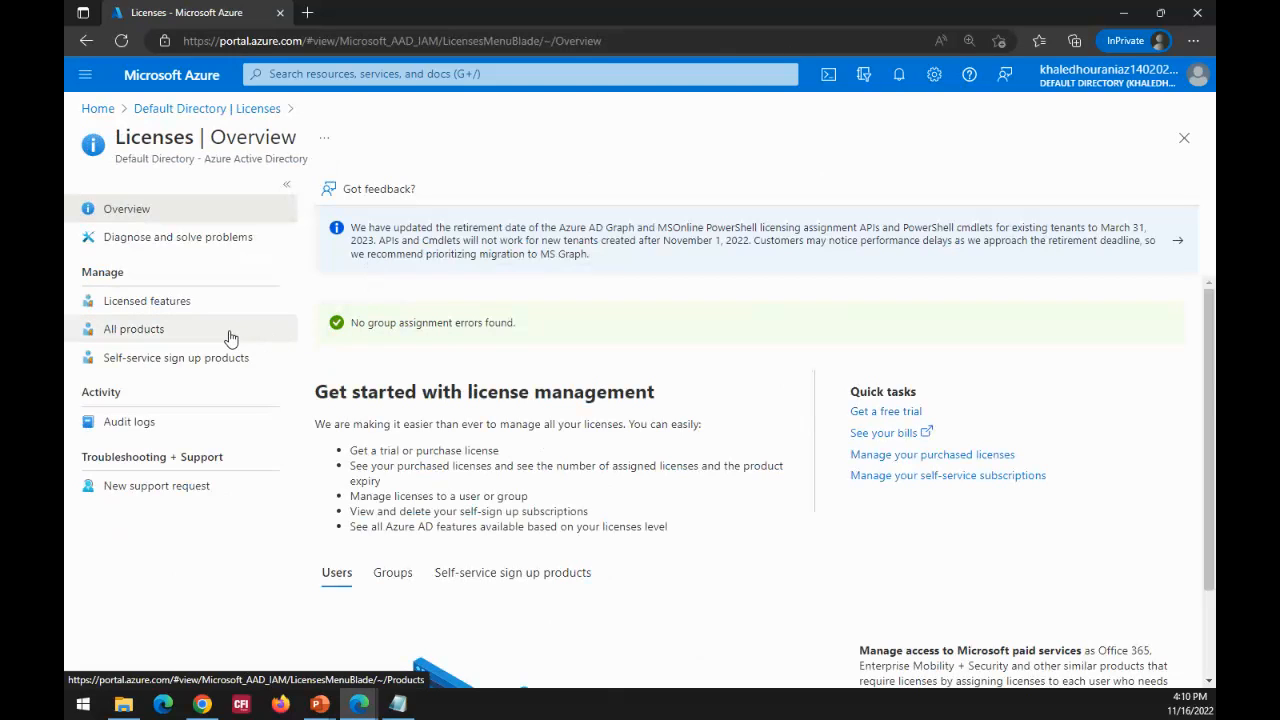
{"action": "left_click", "coordinate": [144, 339]}
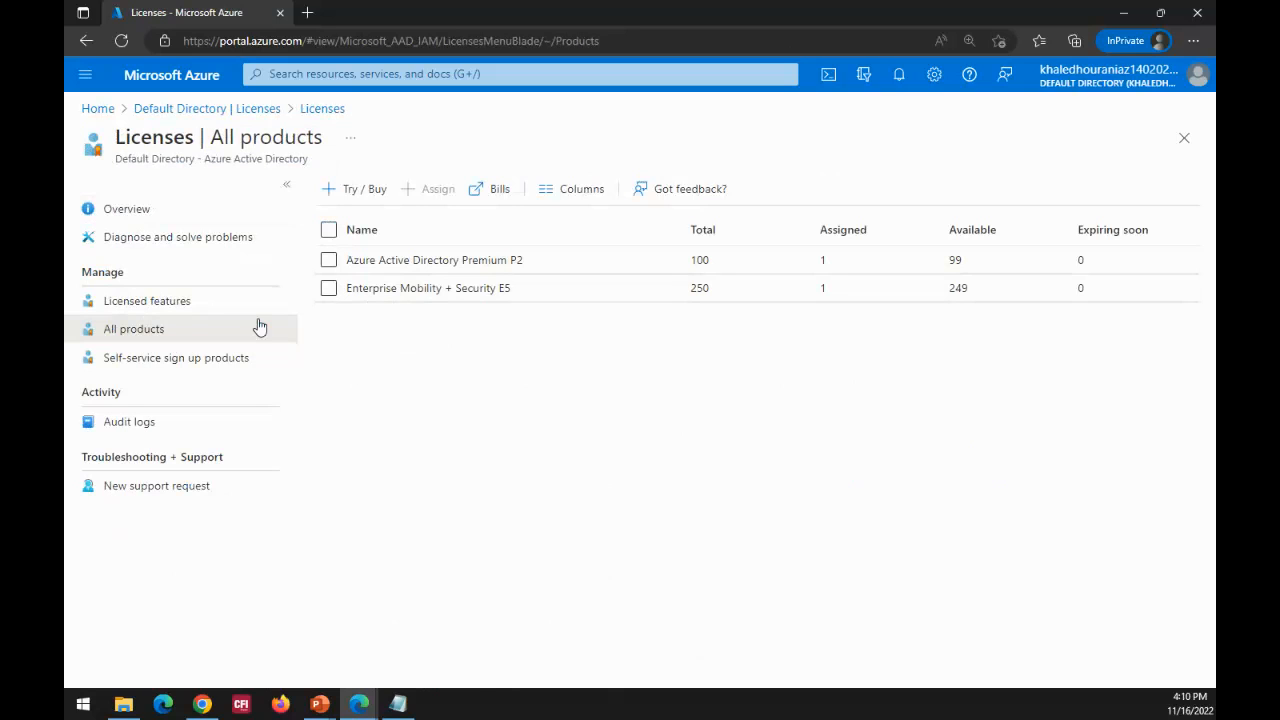
Step: Return to the Default Directory and open the Conditional Access policies under Security
{"action": "left_click", "coordinate": [265, 116]}
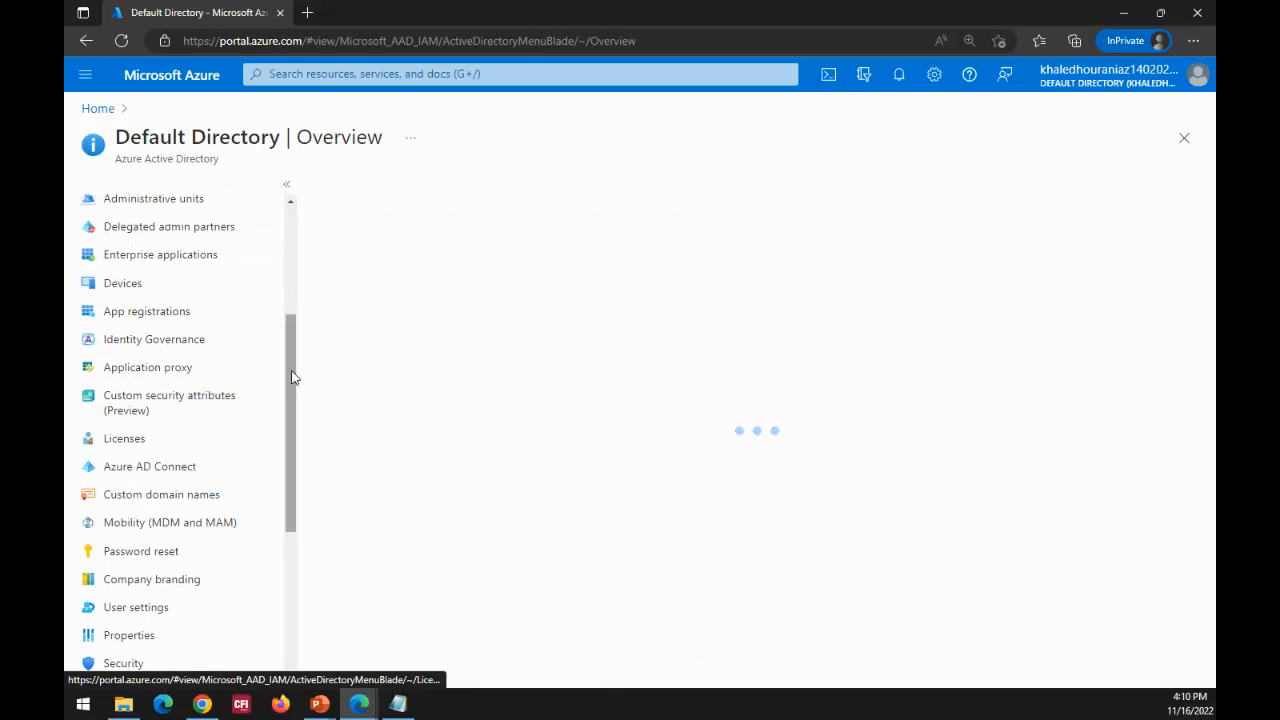
{"action": "left_click_drag", "start_coordinate": [291, 380], "coordinate": [291, 460]}
{"action": "left_click", "coordinate": [129, 481]}
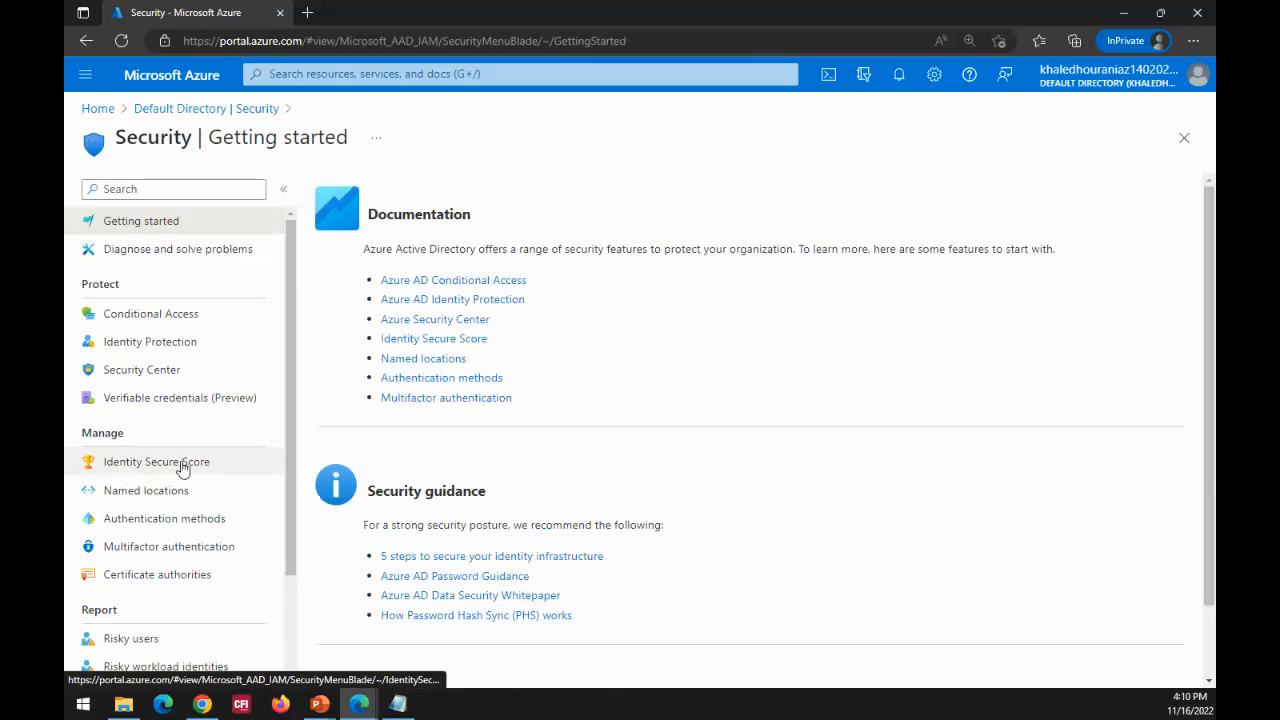
{"action": "left_click", "coordinate": [184, 321]}
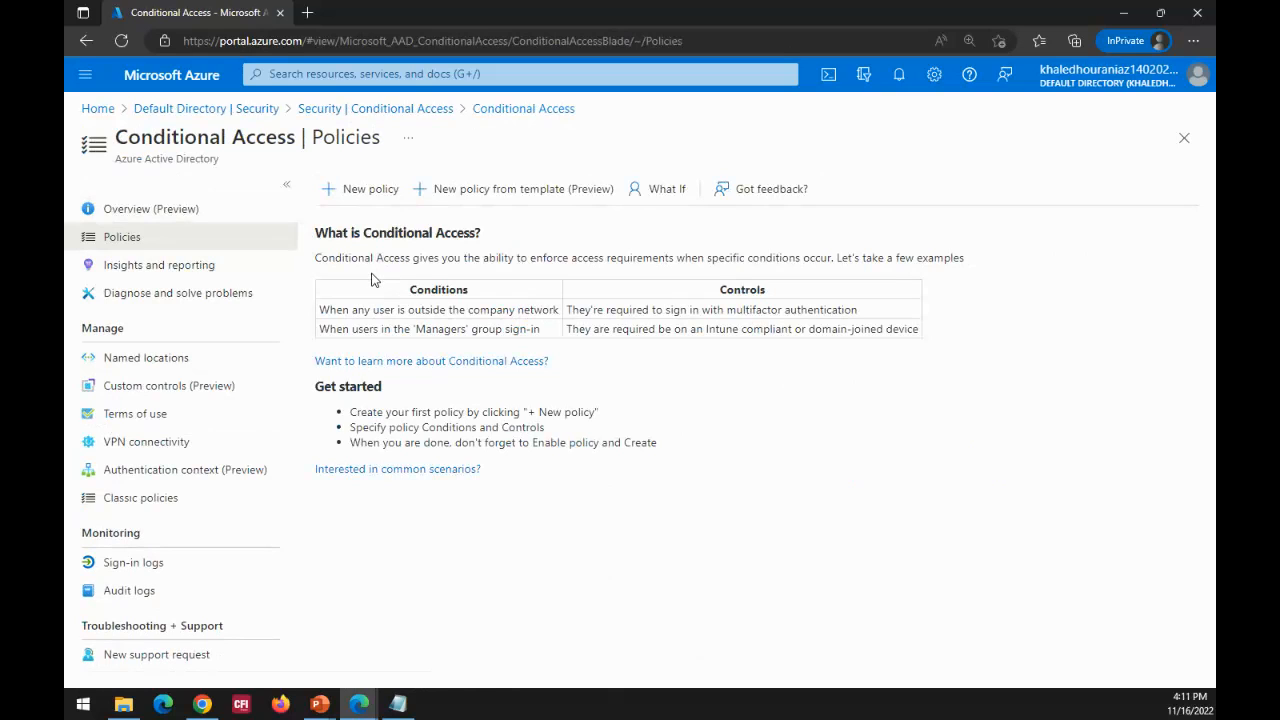
Step: Start a new Conditional Access policy and name it accesspolicy1
{"action": "left_click", "coordinate": [362, 199]}
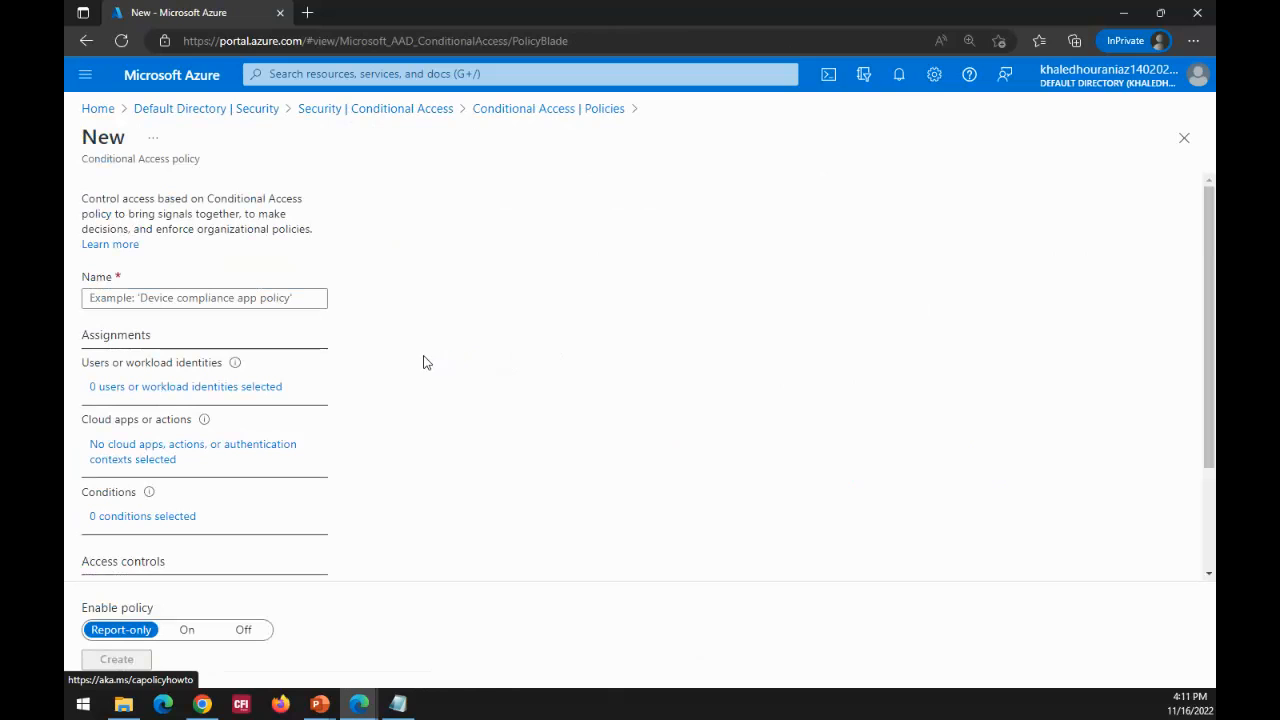
{"action": "left_click", "coordinate": [197, 298]}
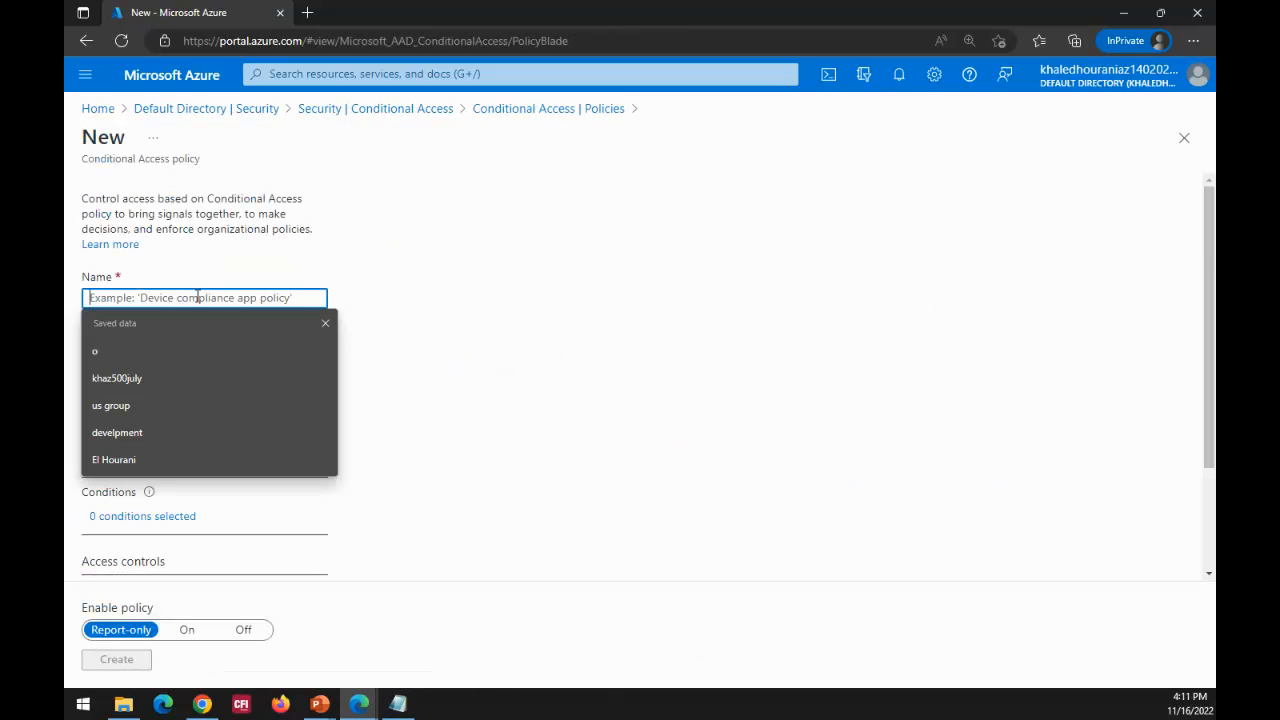
{"action": "type", "text": "accesspolicy1"}
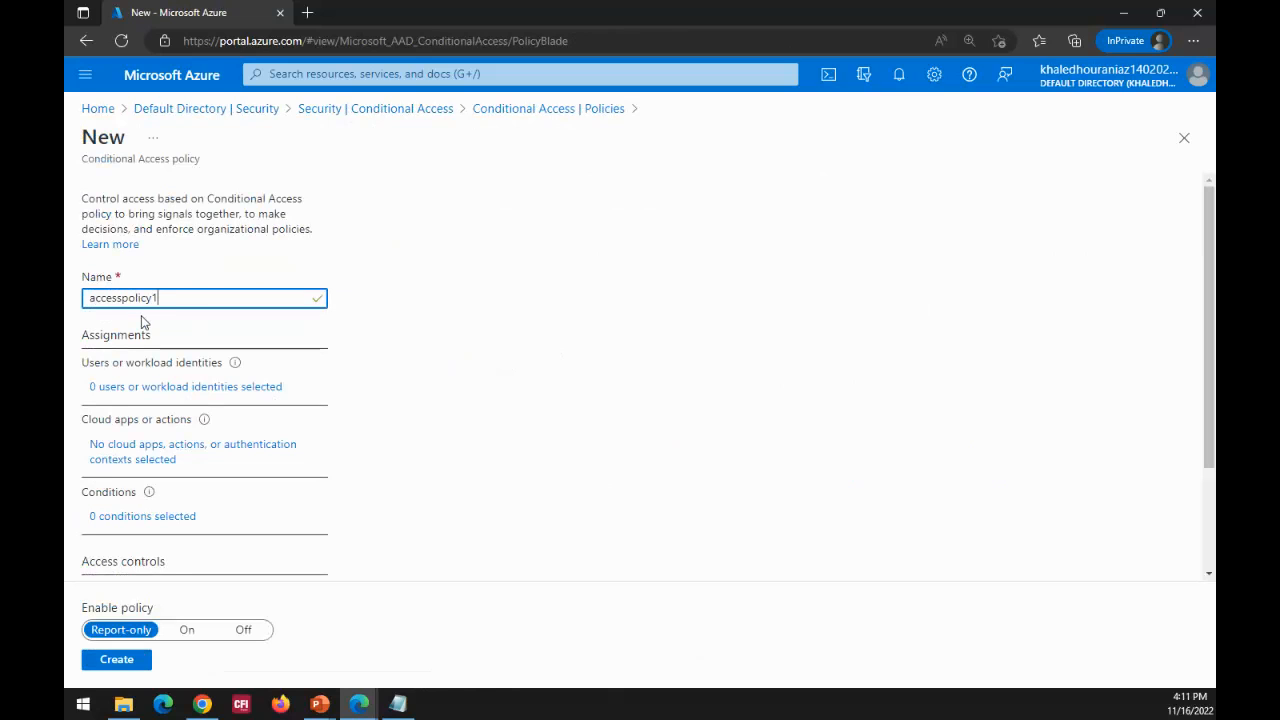
Step: Under Users or workload identities, try Select users and groups, and switch what the policy applies to over to Workload identities (preview)
{"action": "left_click", "coordinate": [150, 393]}
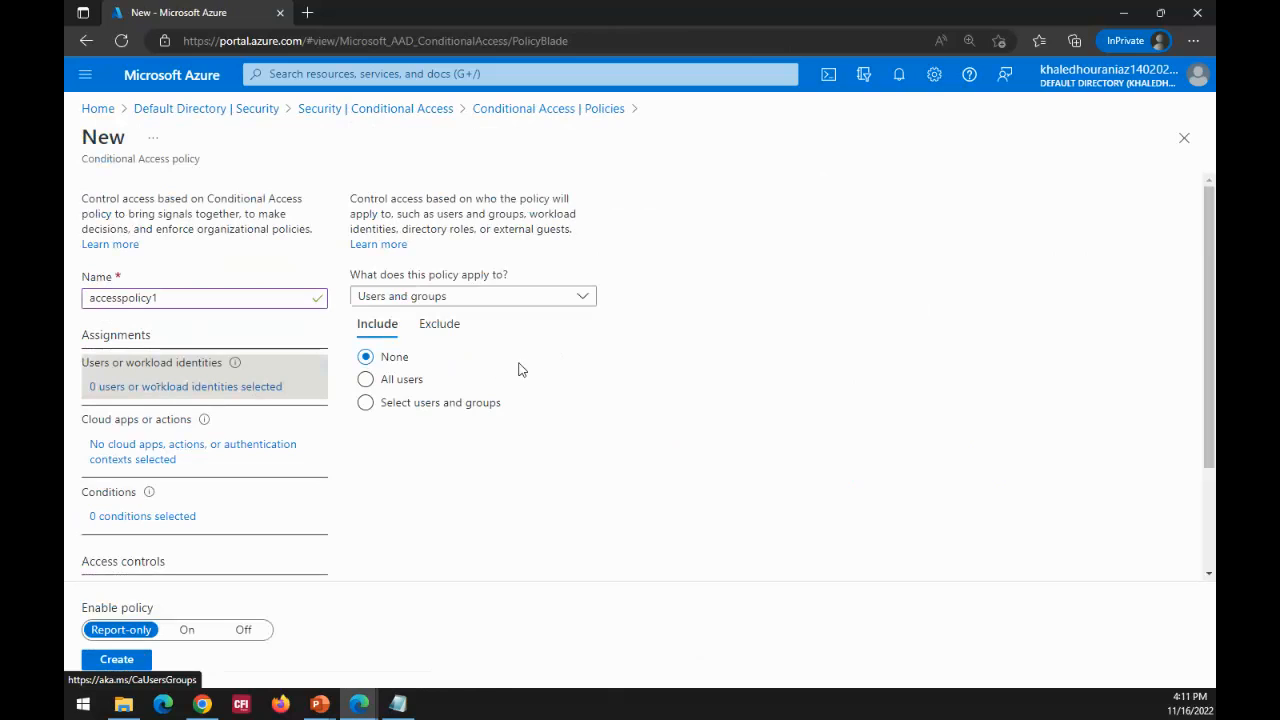
{"action": "left_click", "coordinate": [405, 412]}
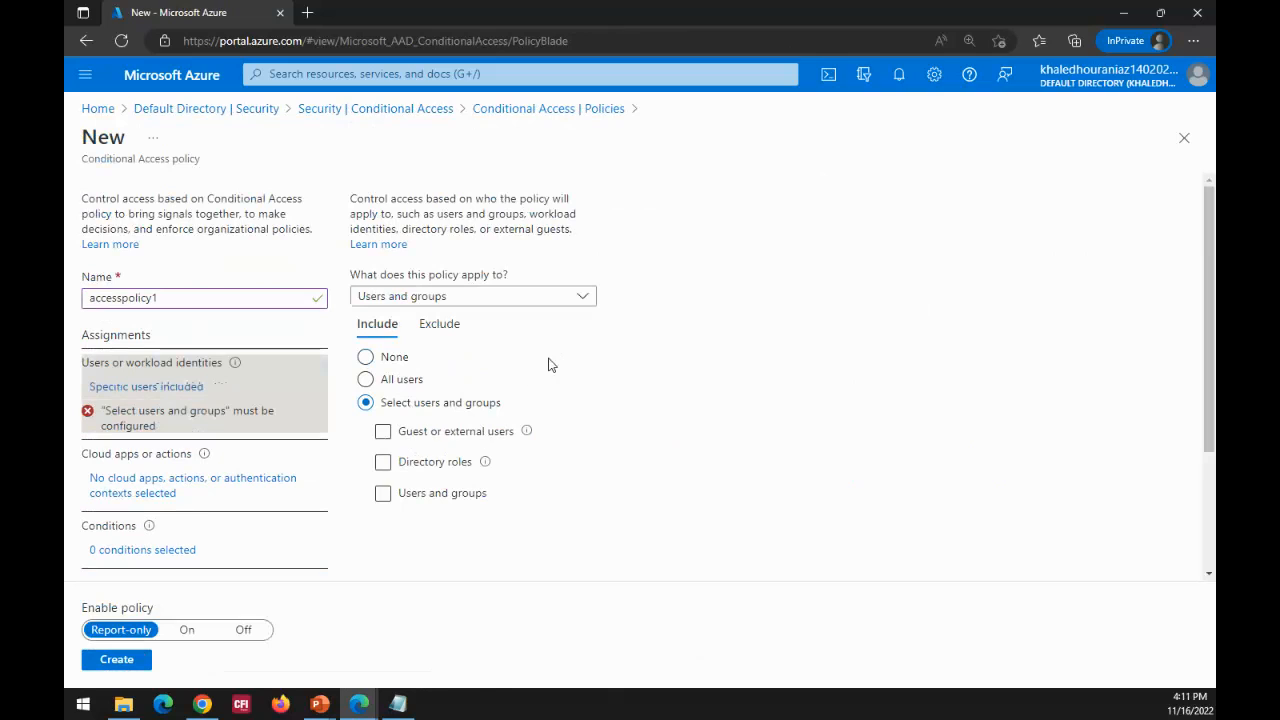
{"action": "left_click", "coordinate": [582, 296]}
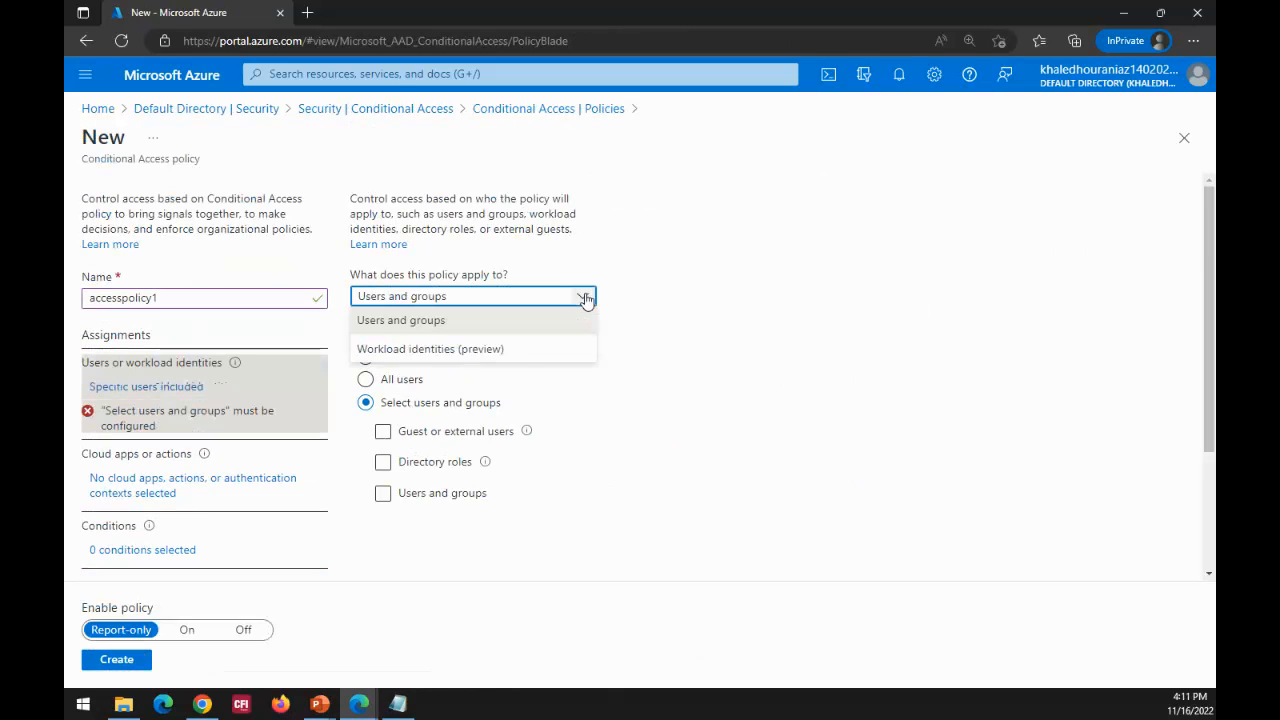
{"action": "left_click", "coordinate": [452, 350]}
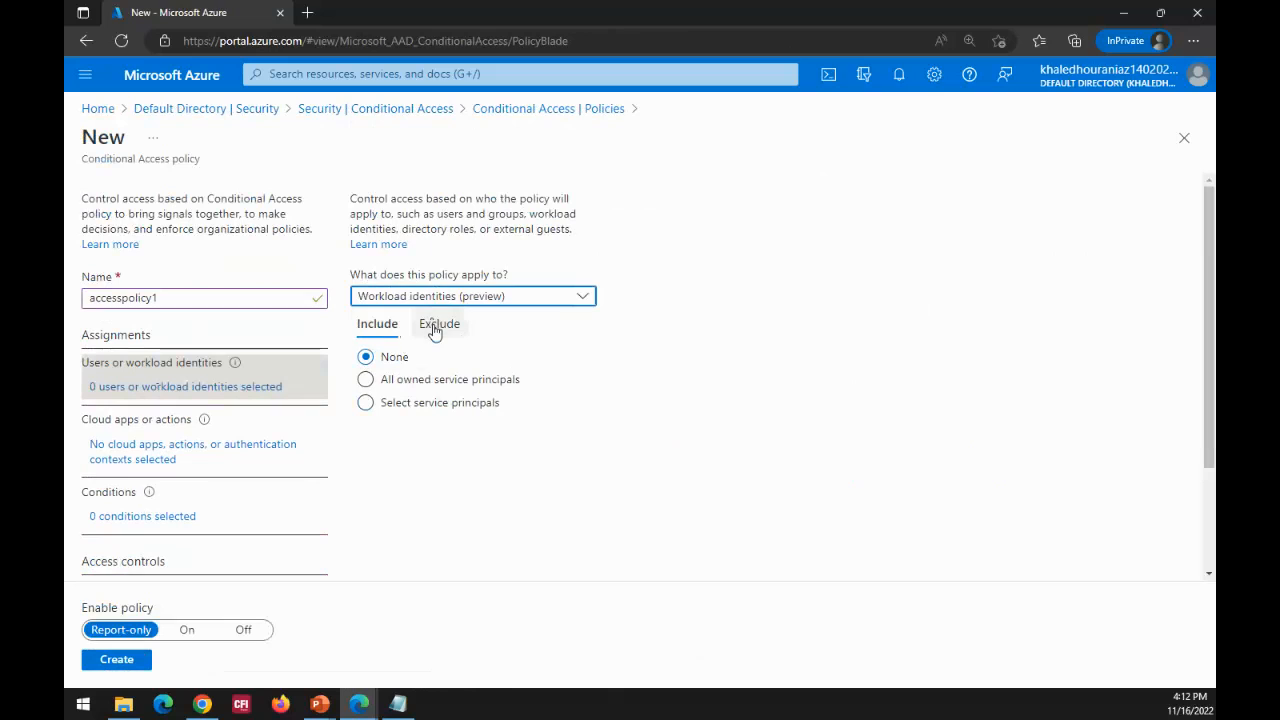
Step: Review the Include and Exclude options for workload identities, including the exclusion filter settings, and close the filter without changes
{"action": "left_click", "coordinate": [436, 328]}
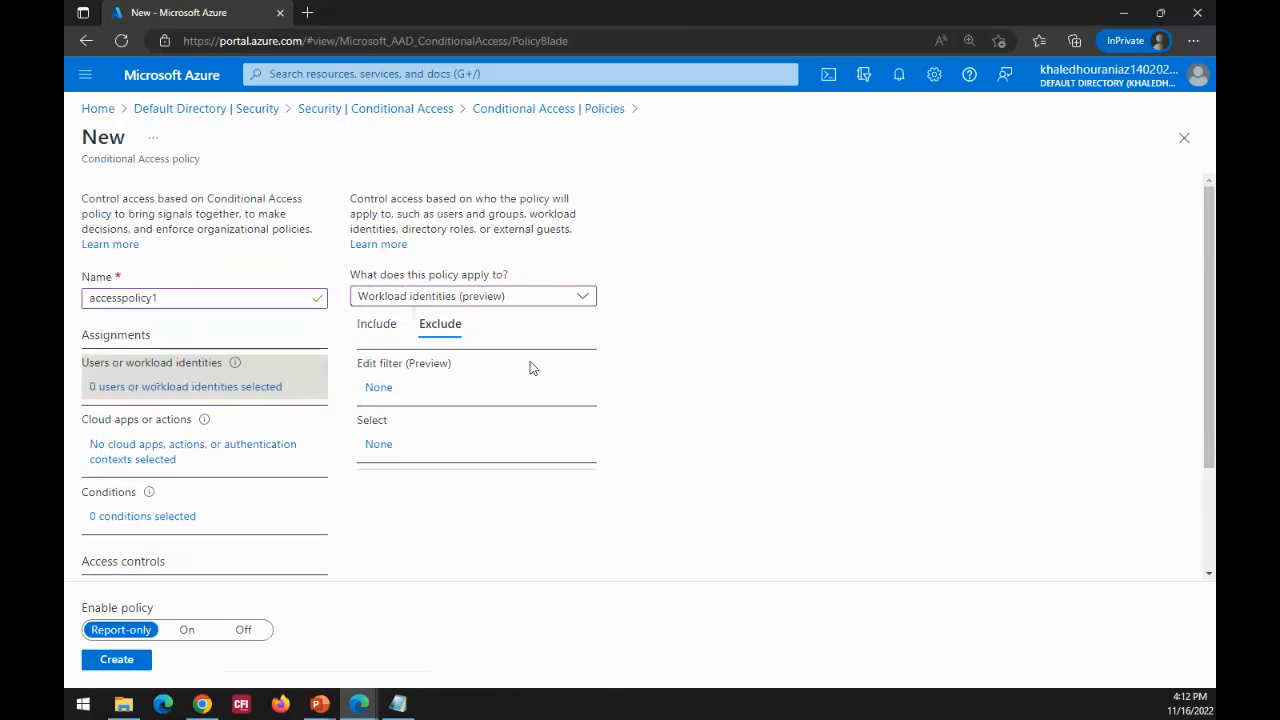
{"action": "left_click", "coordinate": [375, 330]}
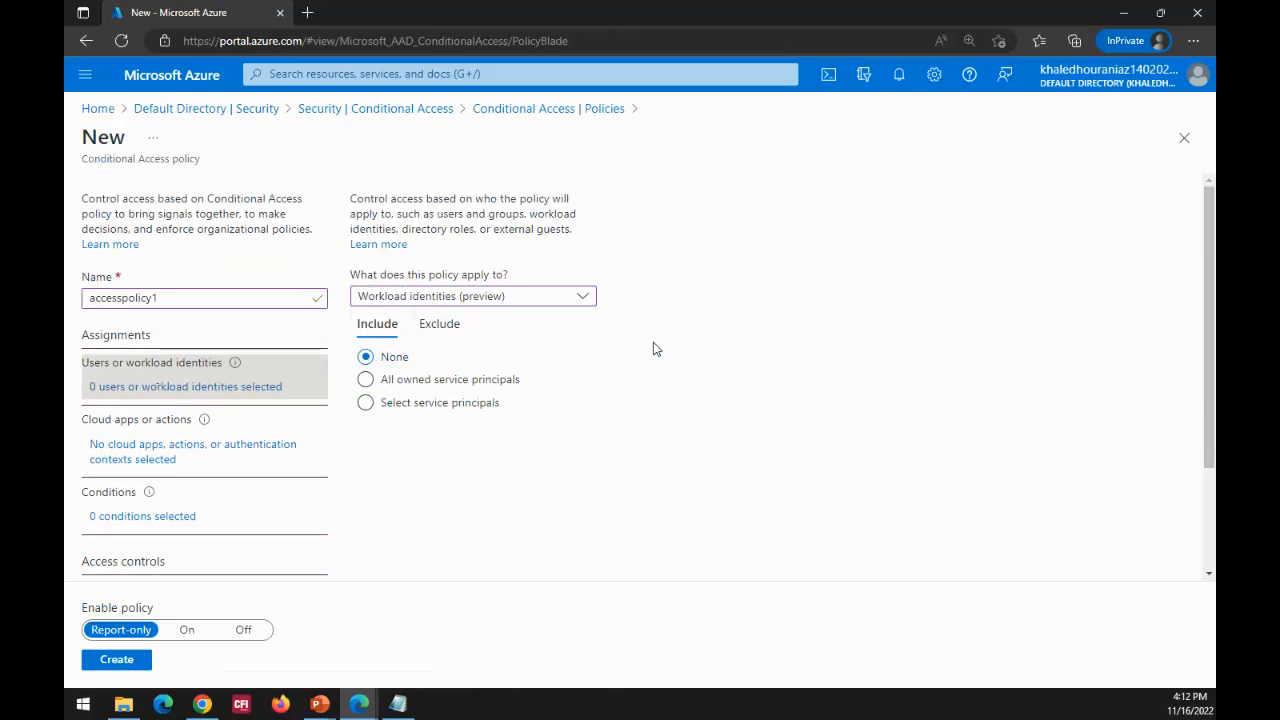
{"action": "left_click", "coordinate": [447, 330]}
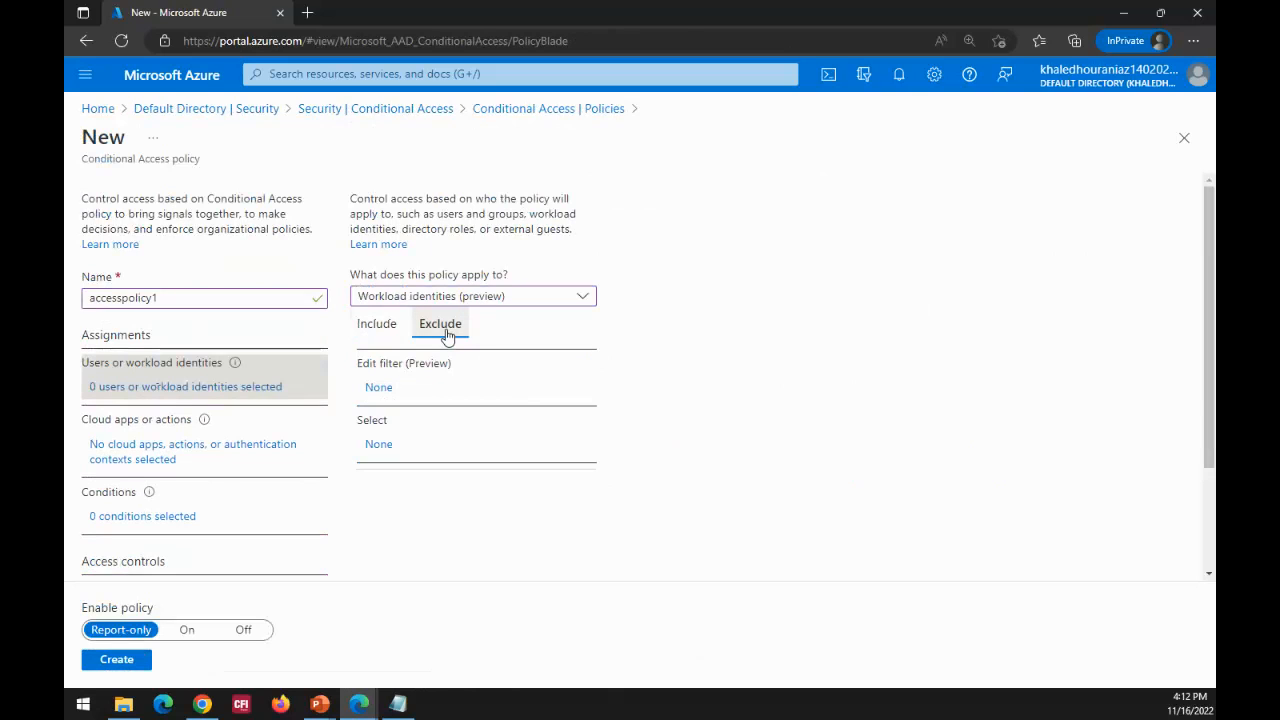
{"action": "left_click", "coordinate": [381, 390]}
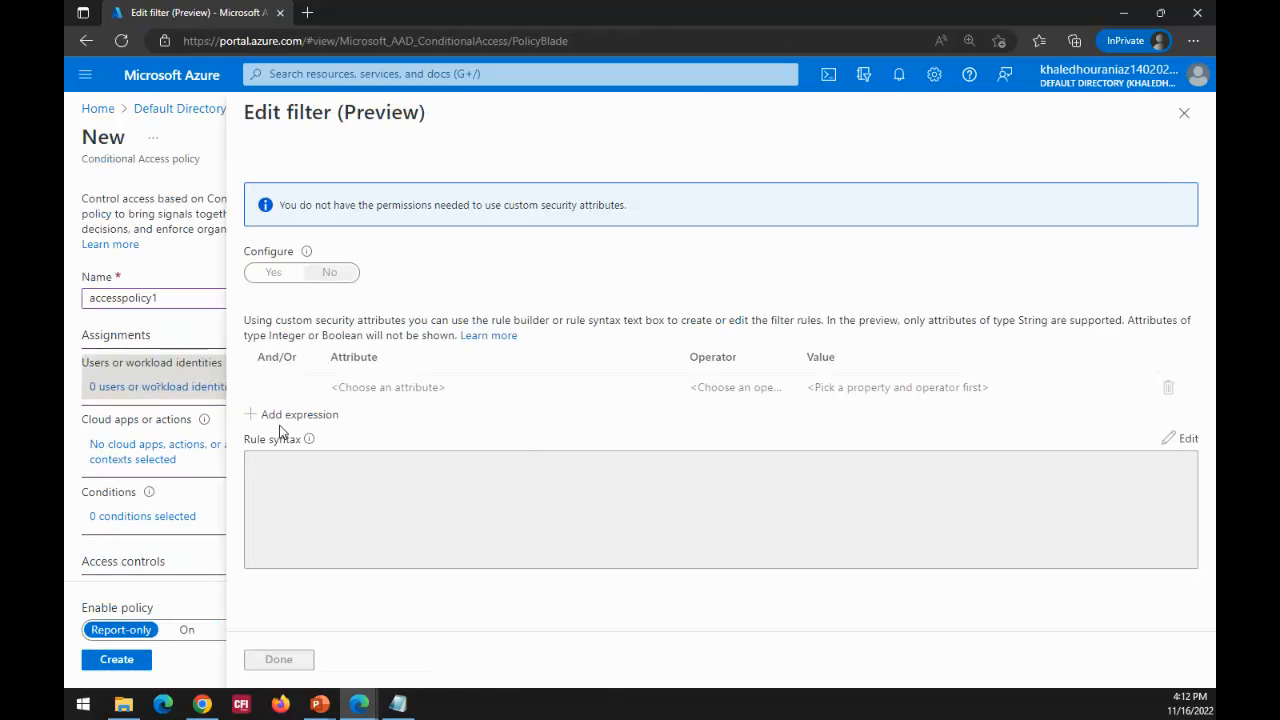
{"action": "left_click", "coordinate": [1184, 117]}
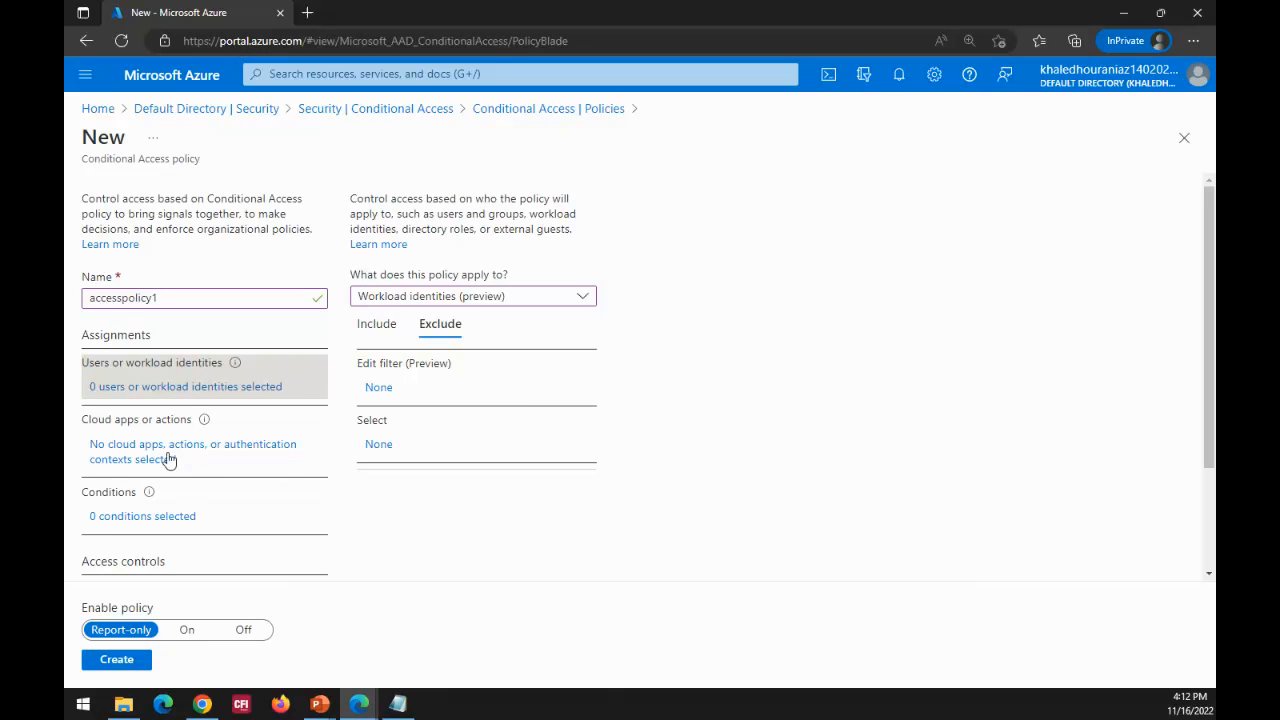
Step: Review the Cloud apps or actions assignment: its policy target choices and the Include and Exclude options for cloud apps
{"action": "left_click", "coordinate": [170, 459]}
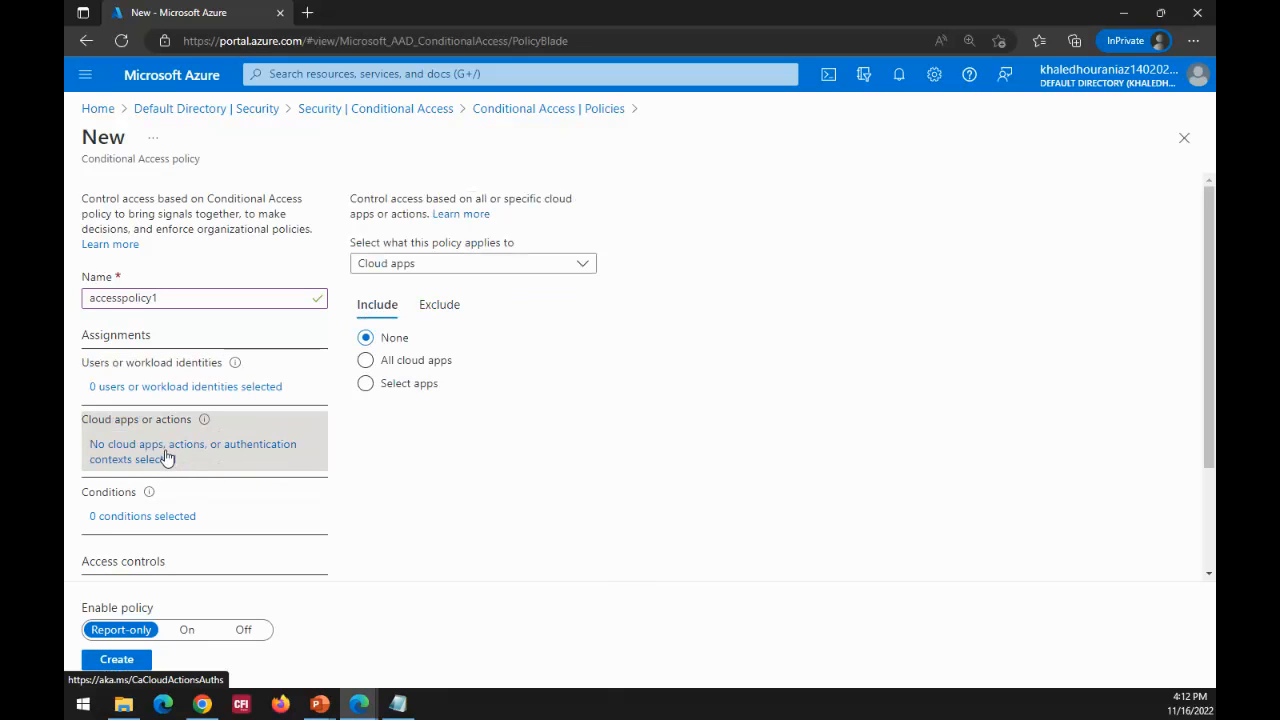
{"action": "left_click", "coordinate": [584, 268]}
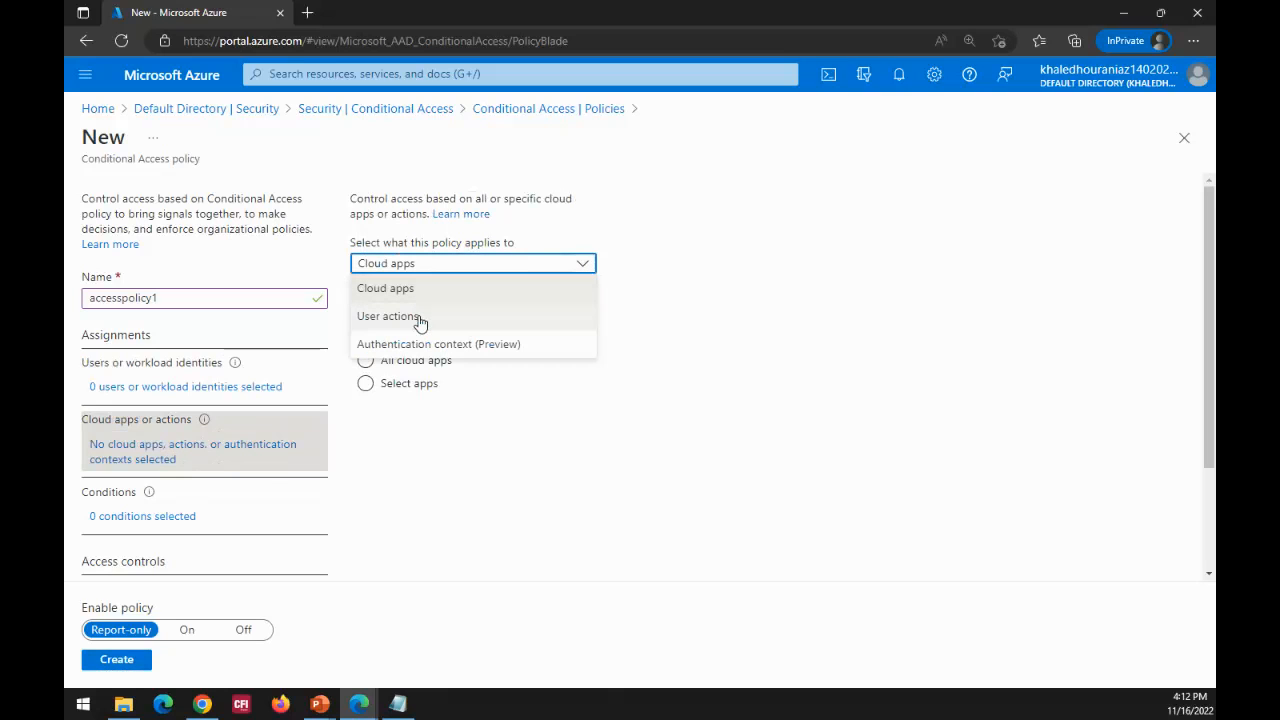
{"action": "left_click", "coordinate": [801, 266]}
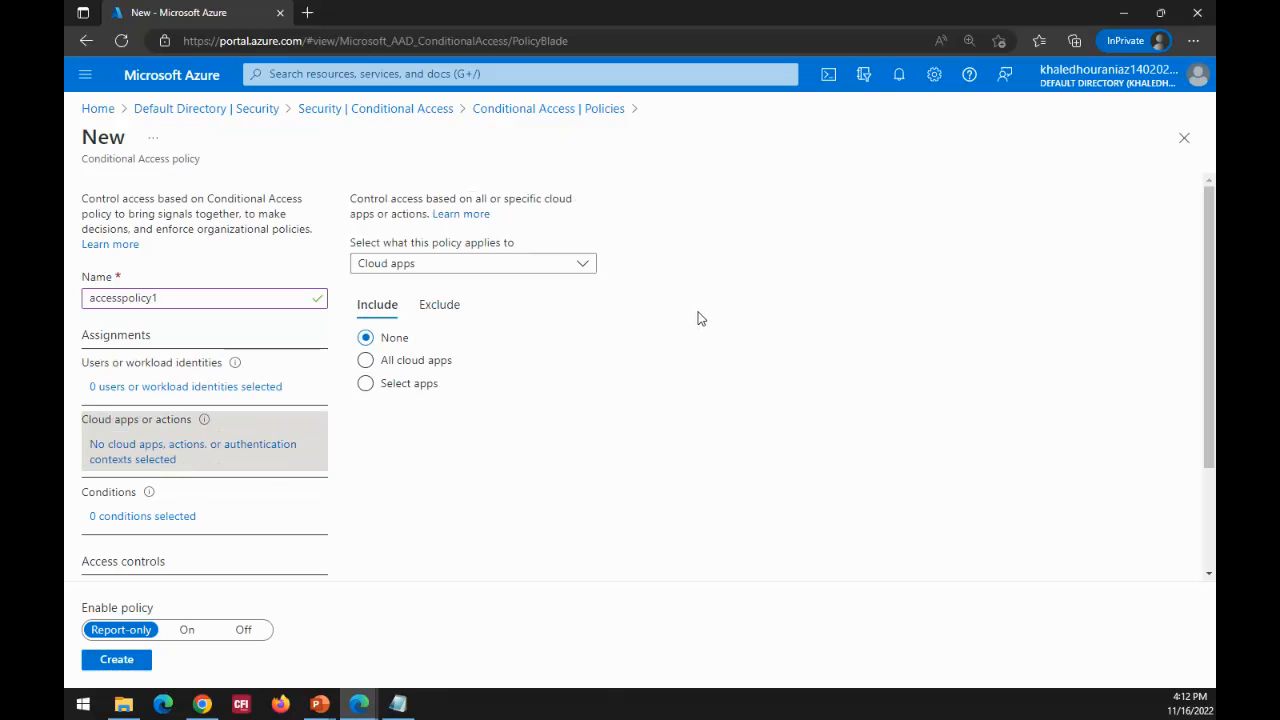
{"action": "left_click", "coordinate": [448, 318]}
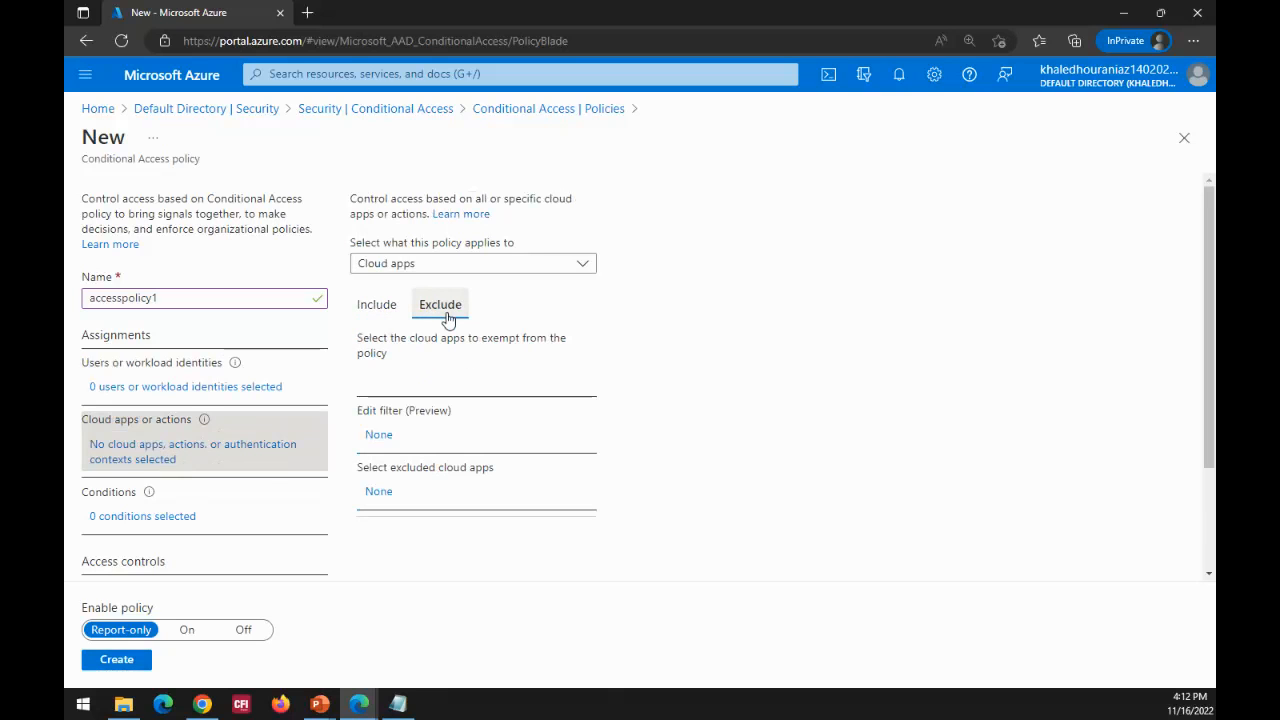
{"action": "left_click", "coordinate": [391, 315]}
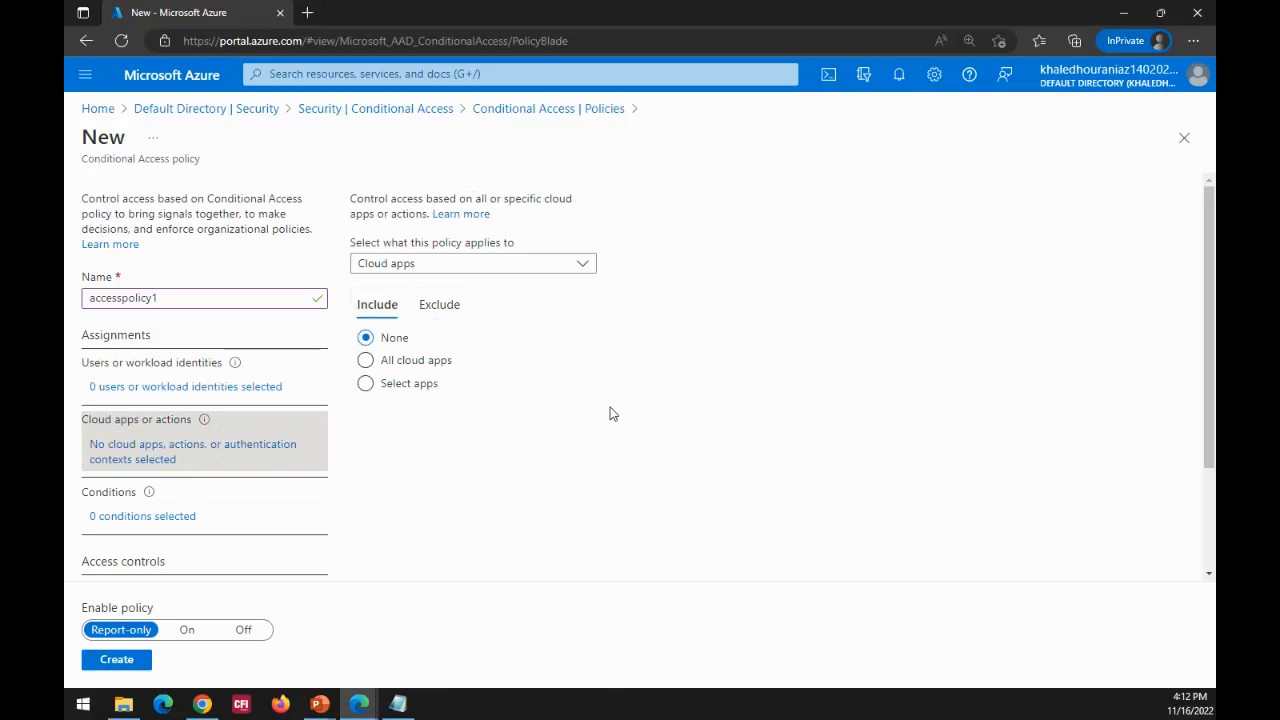
Step: Open the policy's Conditions, try enabling the User risk condition, and discard the edit by moving on to Sign-in risk
{"action": "left_click", "coordinate": [145, 517]}
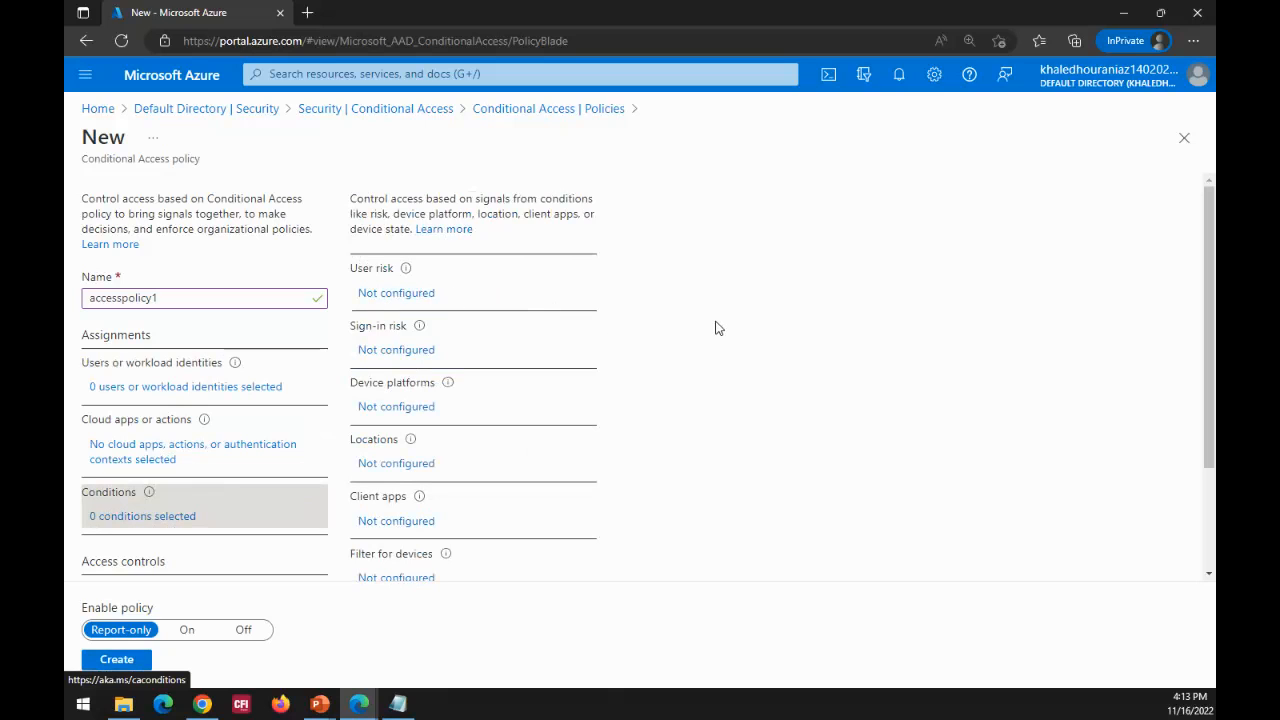
{"action": "left_click", "coordinate": [385, 300]}
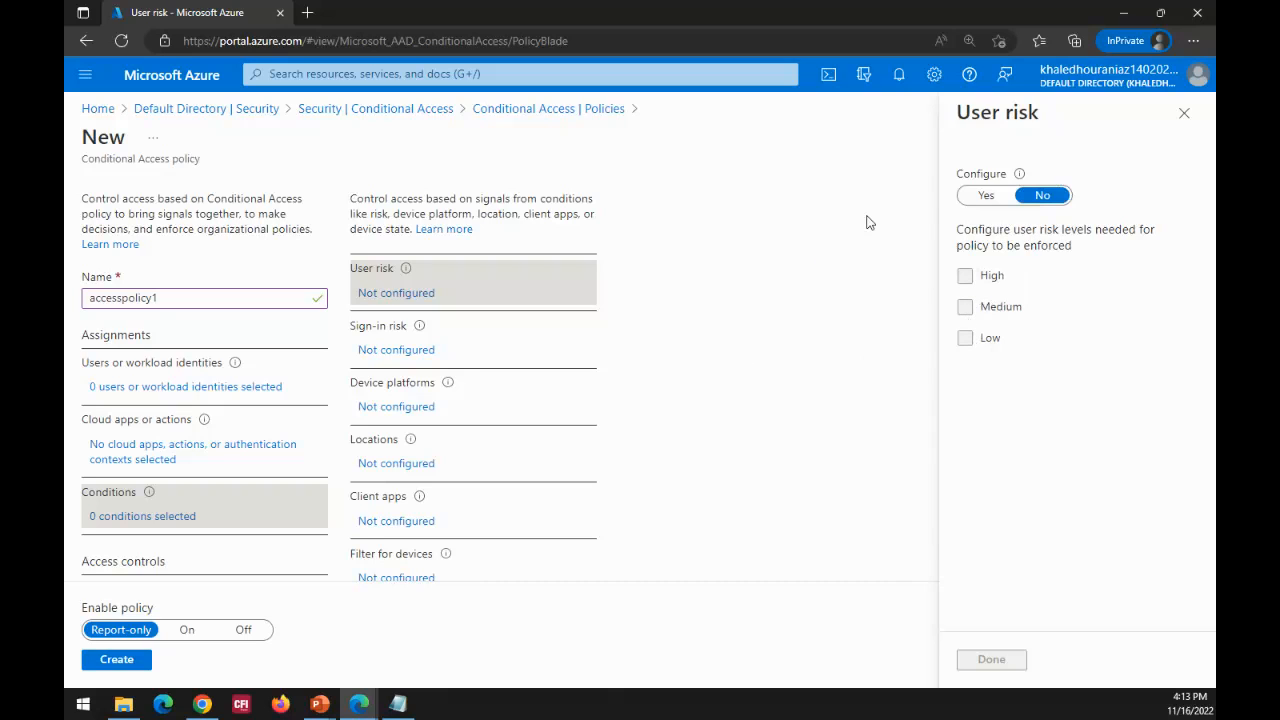
{"action": "left_click", "coordinate": [984, 196]}
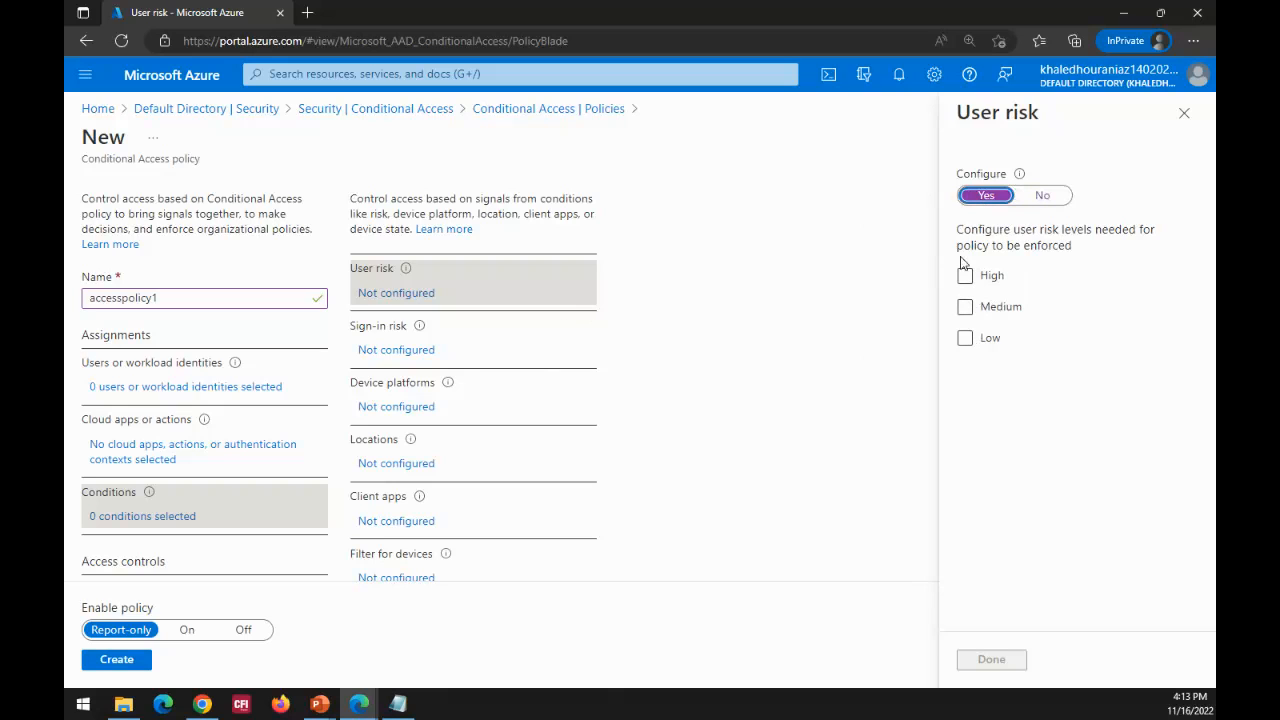
{"action": "mouse_move", "coordinate": [1020, 176]}
{"action": "left_click", "coordinate": [408, 352]}
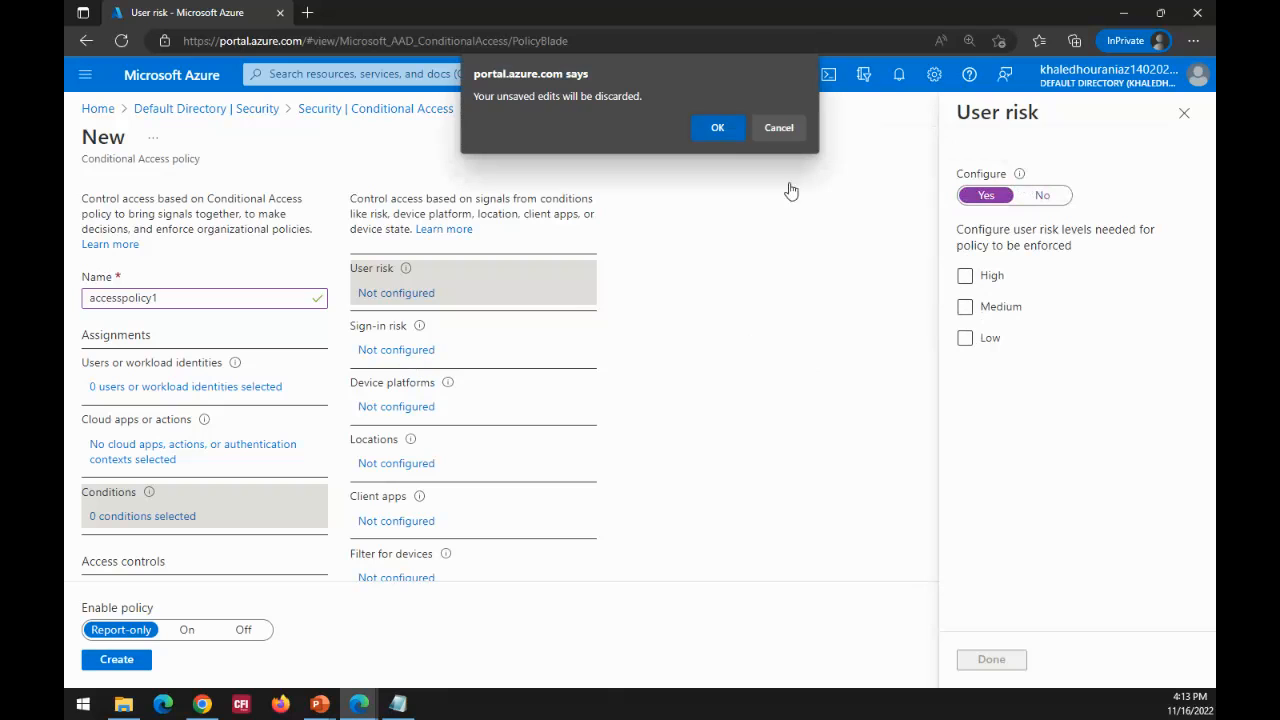
{"action": "left_click", "coordinate": [716, 128]}
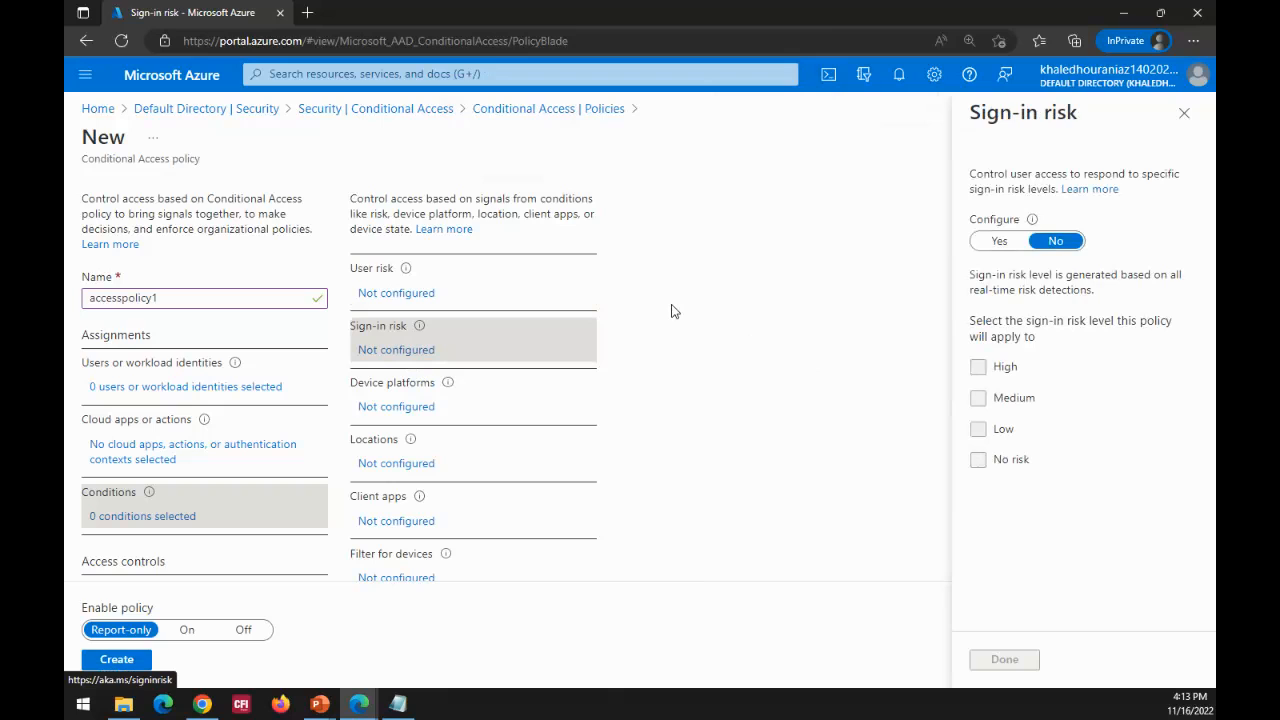
Step: Try enabling the Sign-in risk condition with the Medium and Low levels, clear them, and discard the edits by switching to Device platforms
{"action": "left_click", "coordinate": [1005, 245]}
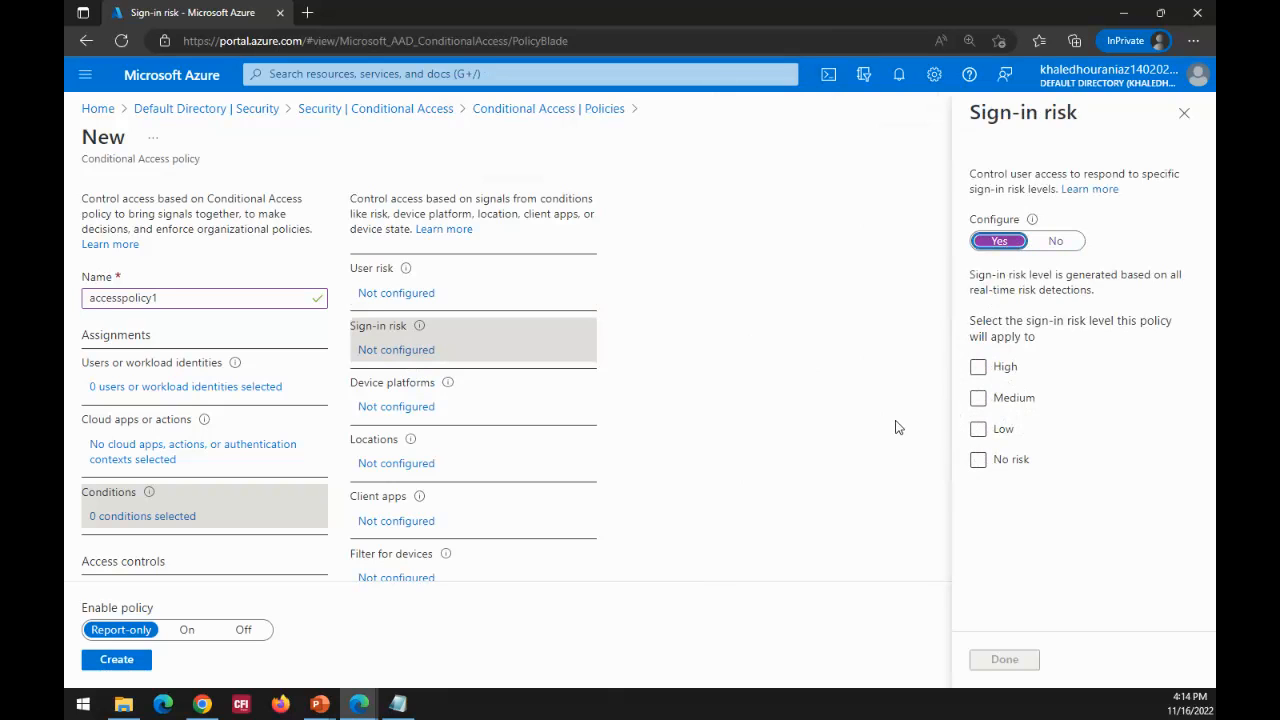
{"action": "left_click", "coordinate": [978, 398]}
{"action": "left_click", "coordinate": [978, 429]}
{"action": "left_click", "coordinate": [978, 460]}
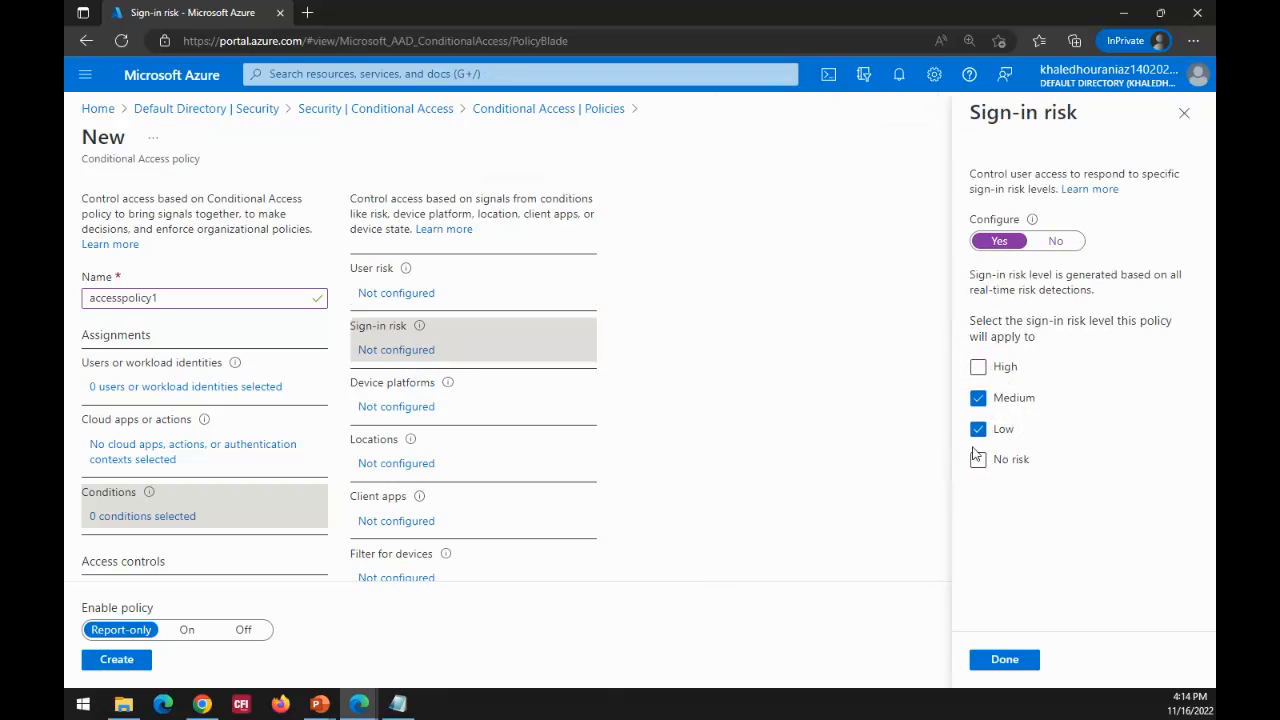
{"action": "left_click", "coordinate": [978, 429]}
{"action": "left_click", "coordinate": [978, 460]}
{"action": "left_click", "coordinate": [978, 398]}
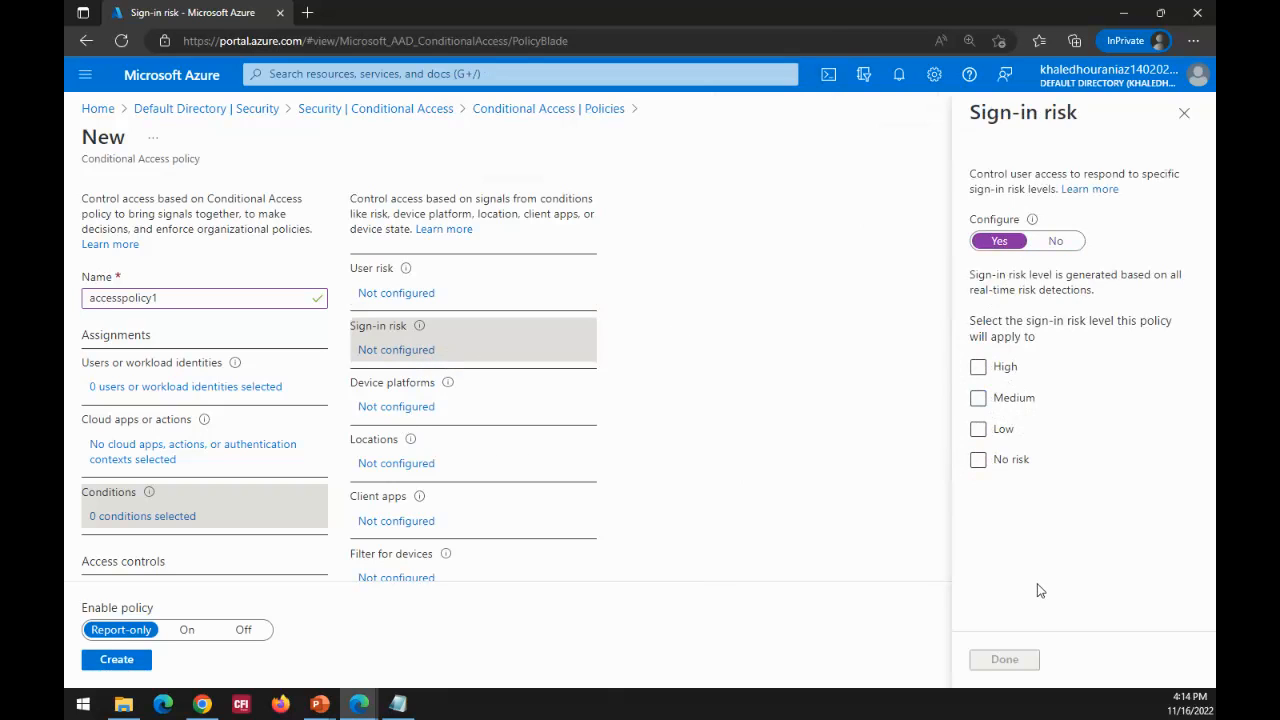
{"action": "left_click", "coordinate": [385, 408]}
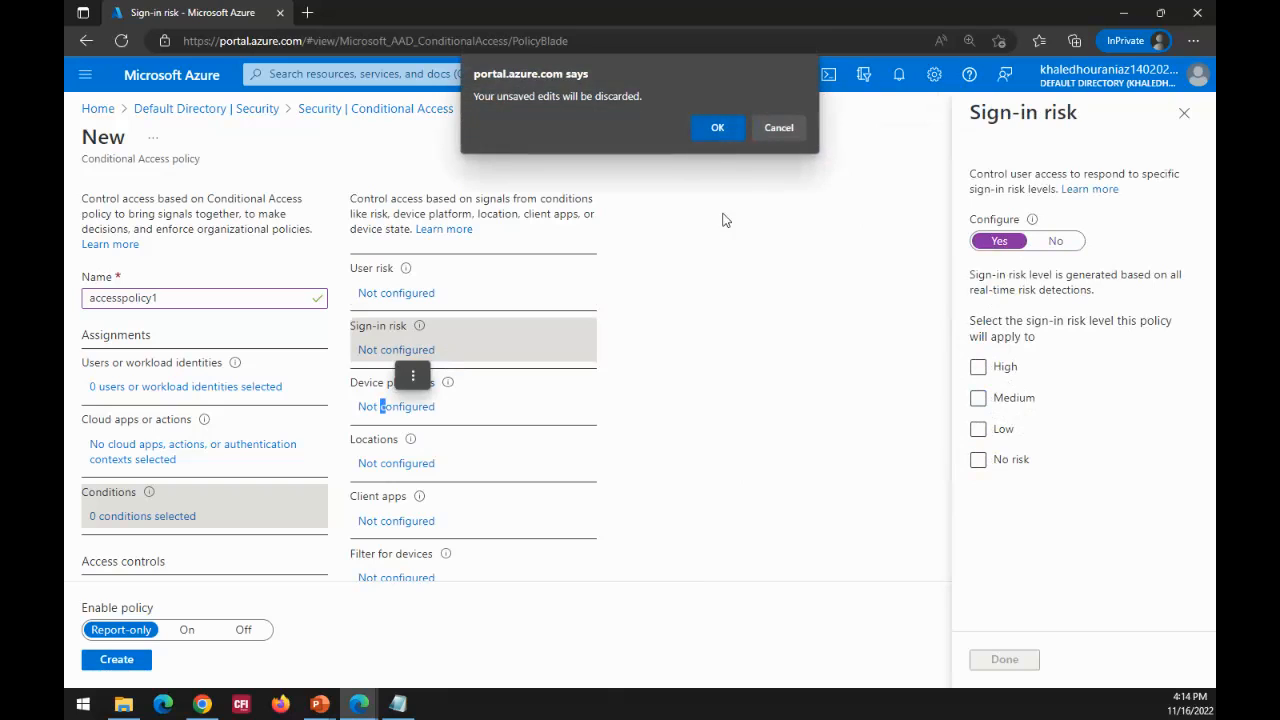
{"action": "left_click", "coordinate": [730, 126]}
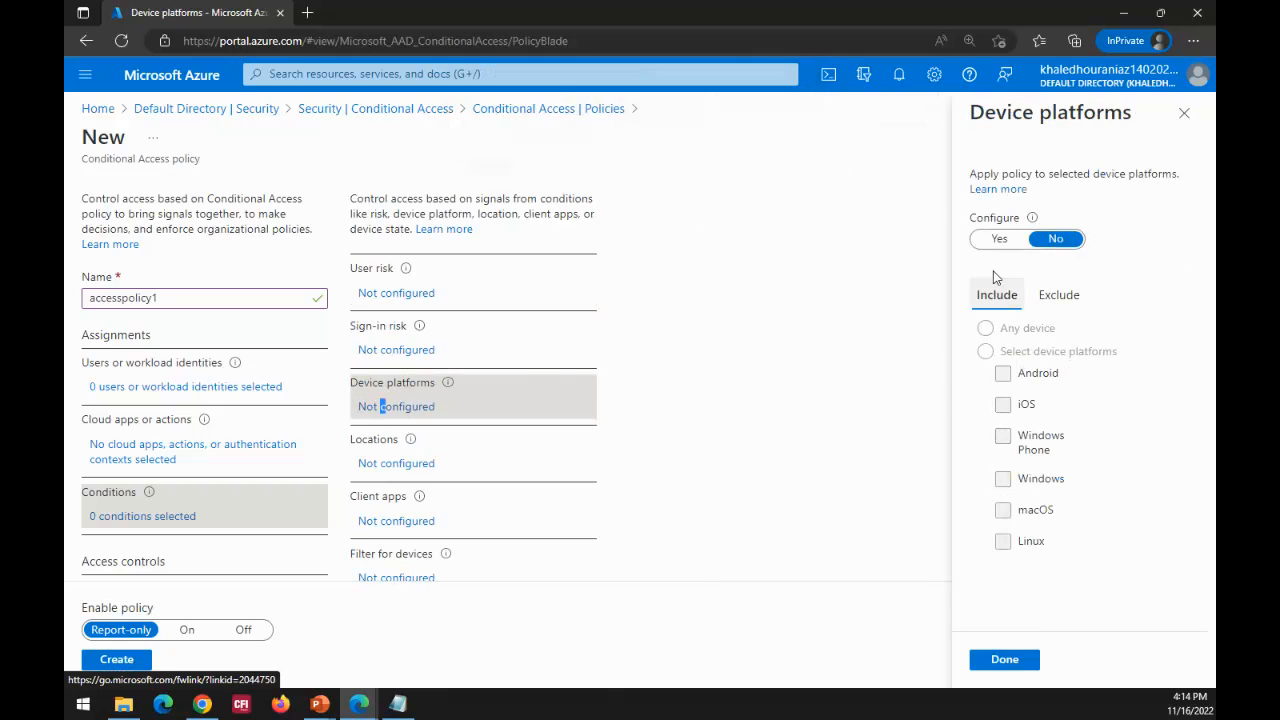
Step: Try enabling the Device platforms condition with Select device platforms, and compare its Include and Exclude platform options
{"action": "left_click", "coordinate": [998, 240]}
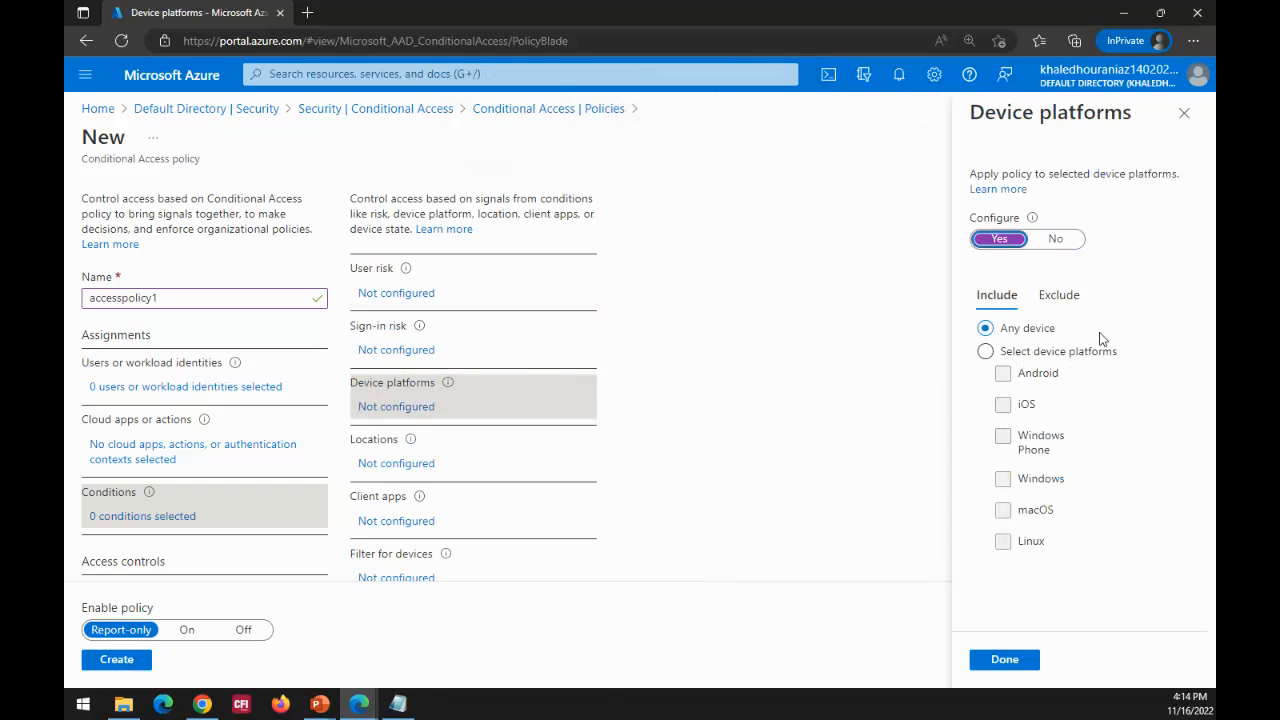
{"action": "left_click", "coordinate": [1057, 353]}
{"action": "left_click", "coordinate": [1012, 351]}
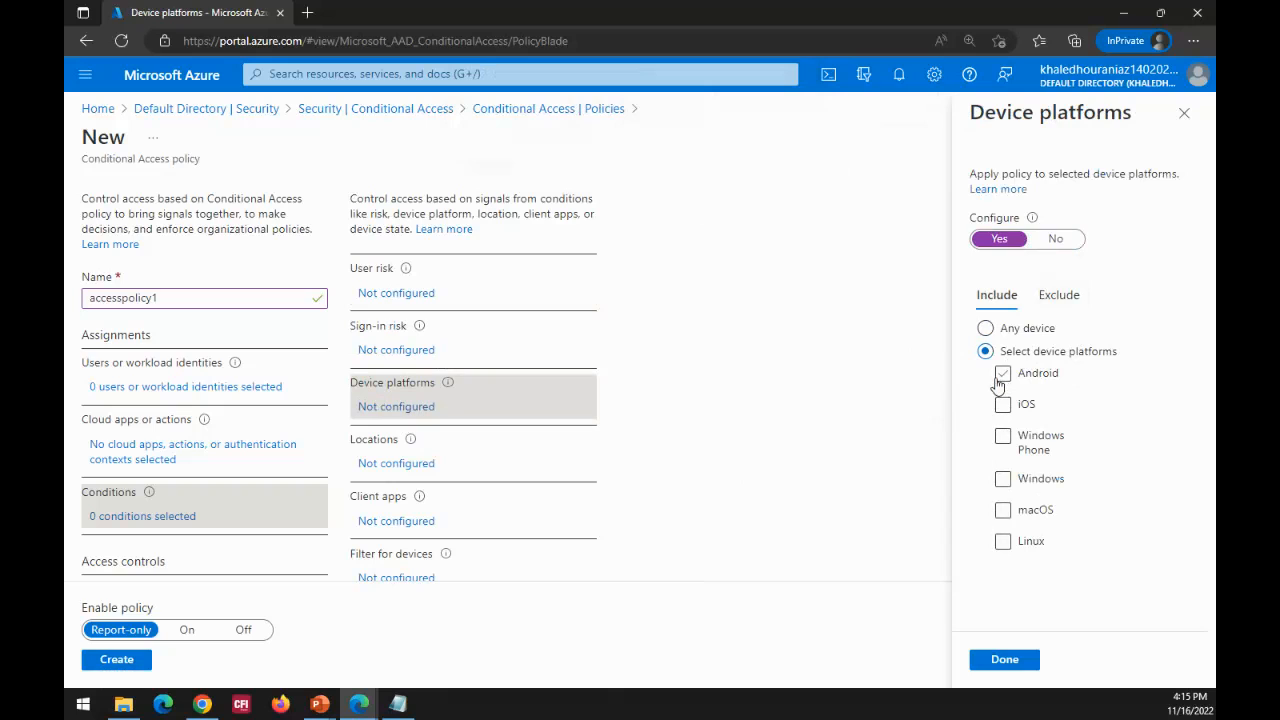
{"action": "left_click", "coordinate": [1062, 300]}
{"action": "left_click", "coordinate": [997, 302]}
{"action": "left_click", "coordinate": [1078, 303]}
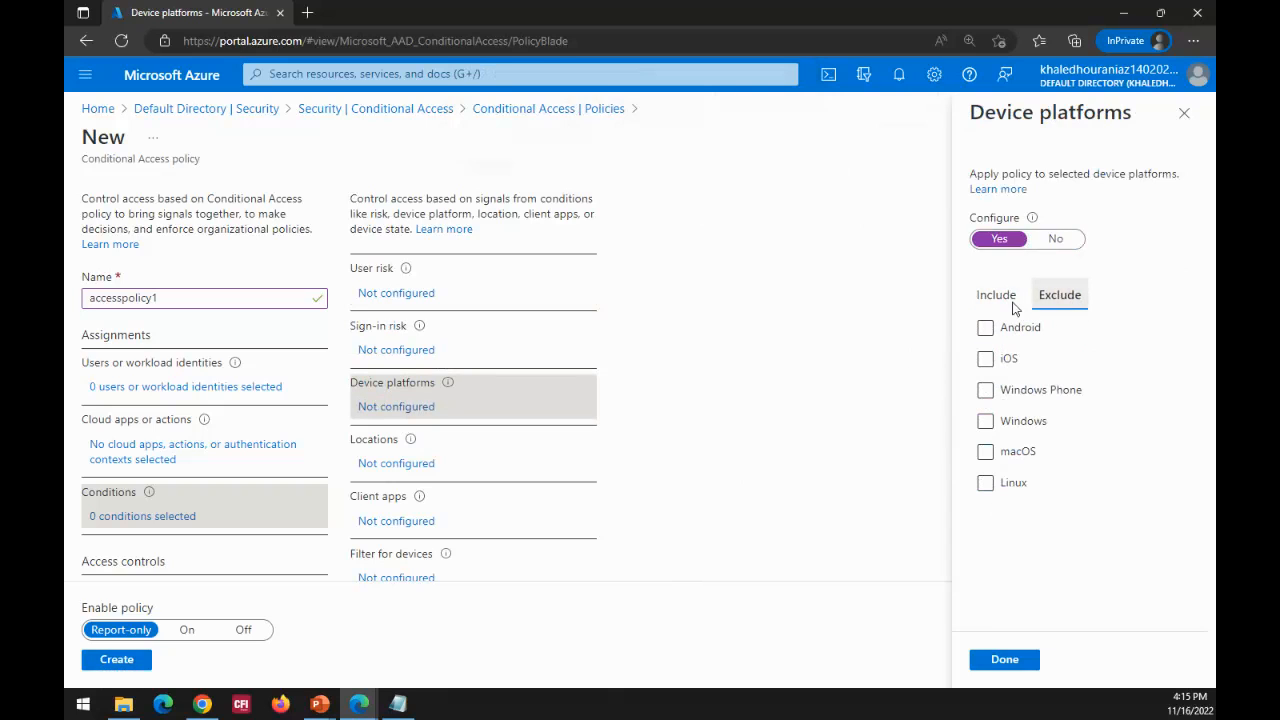
{"action": "left_click", "coordinate": [1005, 300]}
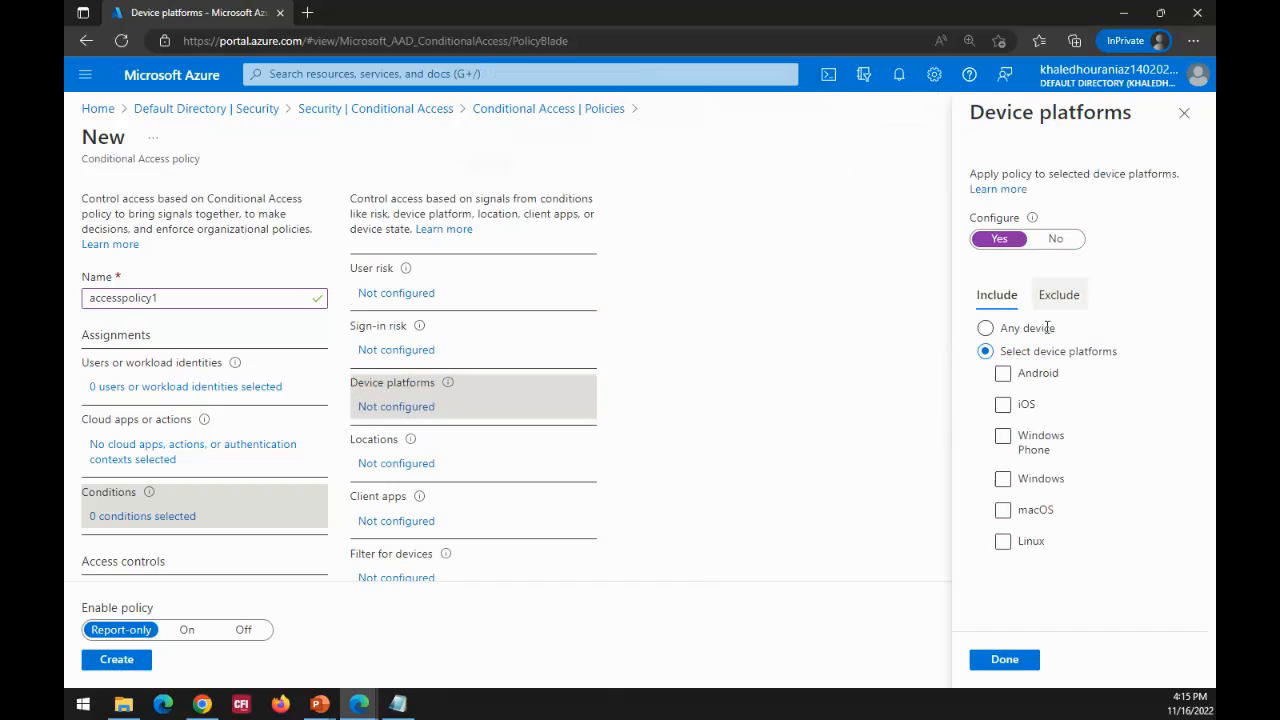
Step: Try including the Android platform, clear it again, and discard the device platform edits by switching to Locations
{"action": "left_click", "coordinate": [1002, 374]}
{"action": "left_click", "coordinate": [1002, 374]}
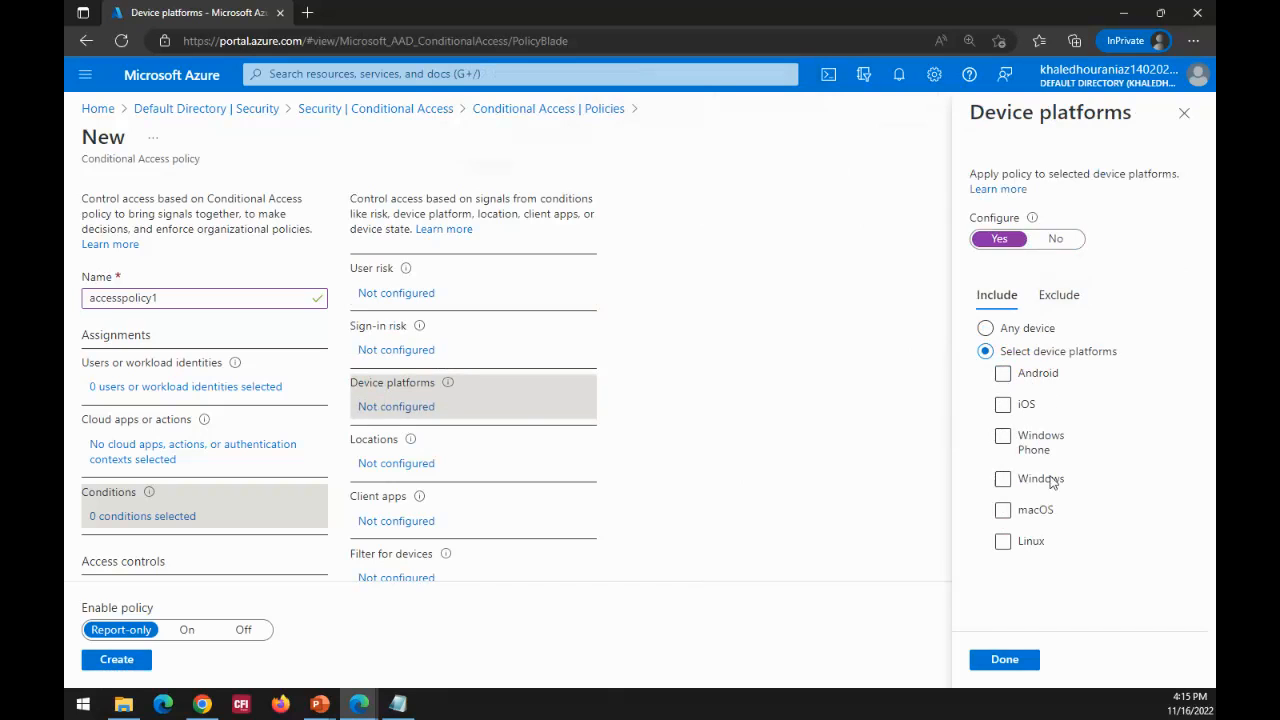
{"action": "left_click", "coordinate": [1003, 378]}
{"action": "left_click", "coordinate": [1003, 374]}
{"action": "left_click", "coordinate": [385, 464]}
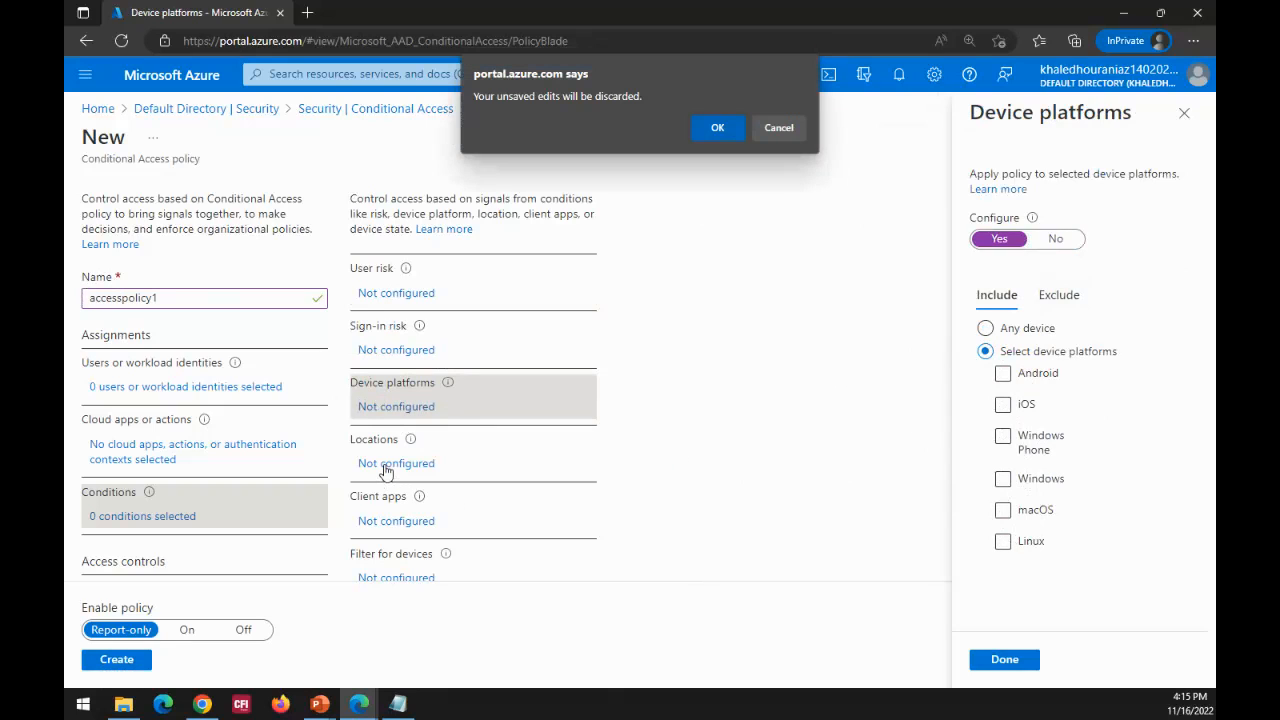
{"action": "left_click", "coordinate": [717, 129]}
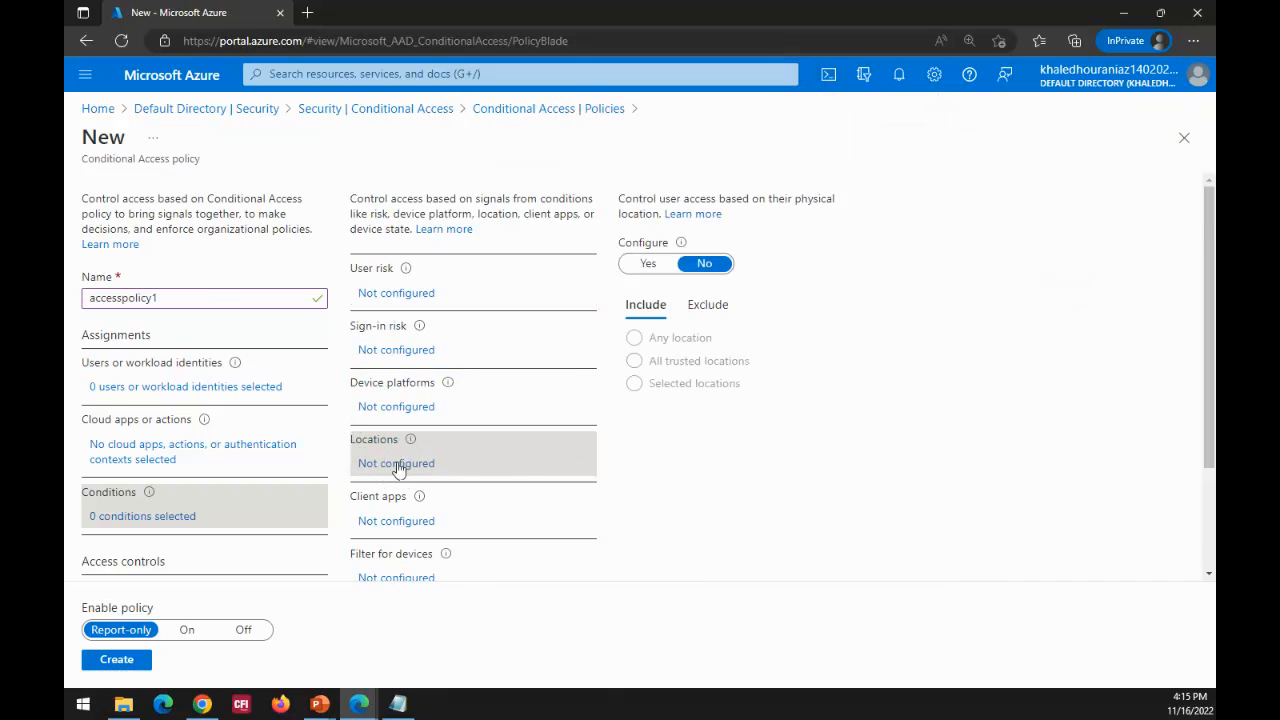
Step: Enable the Locations condition, set it to include Selected locations, and open the selection of named locations
{"action": "left_click", "coordinate": [648, 263]}
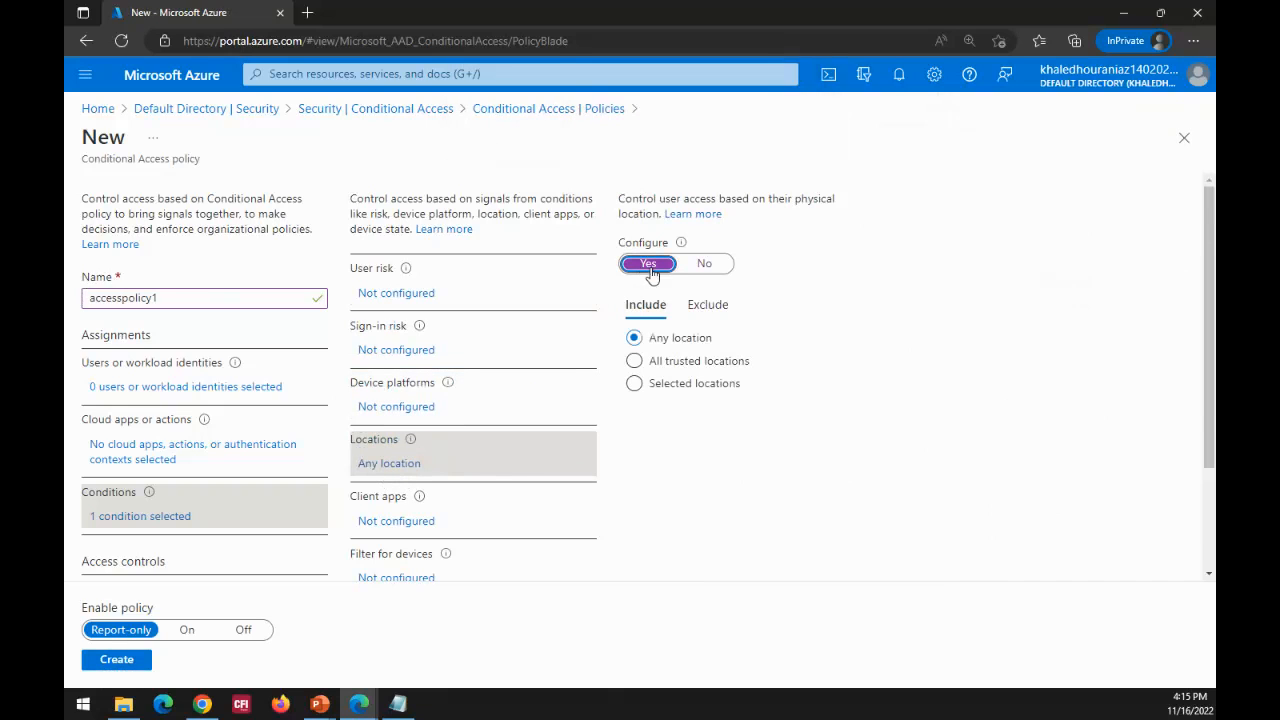
{"action": "left_click", "coordinate": [702, 387]}
{"action": "left_click", "coordinate": [686, 440]}
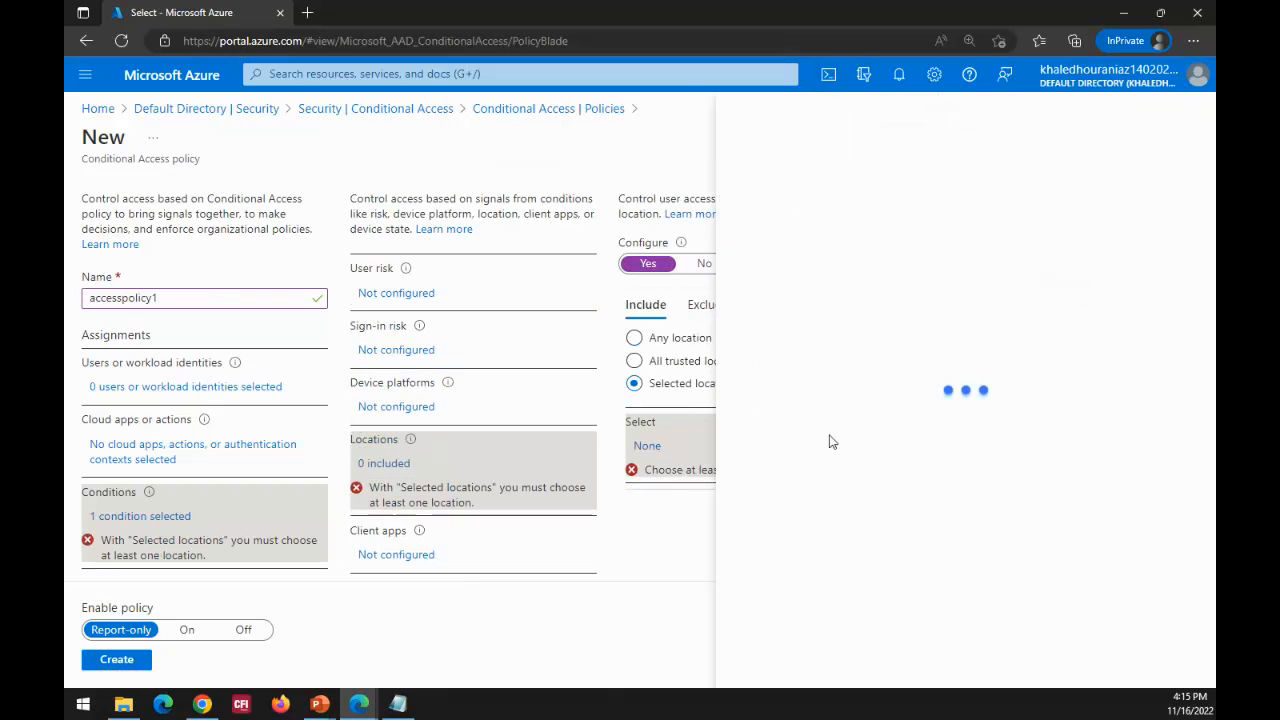
Step: Search the named locations for "united s" and clear the search text
{"action": "left_click", "coordinate": [786, 220]}
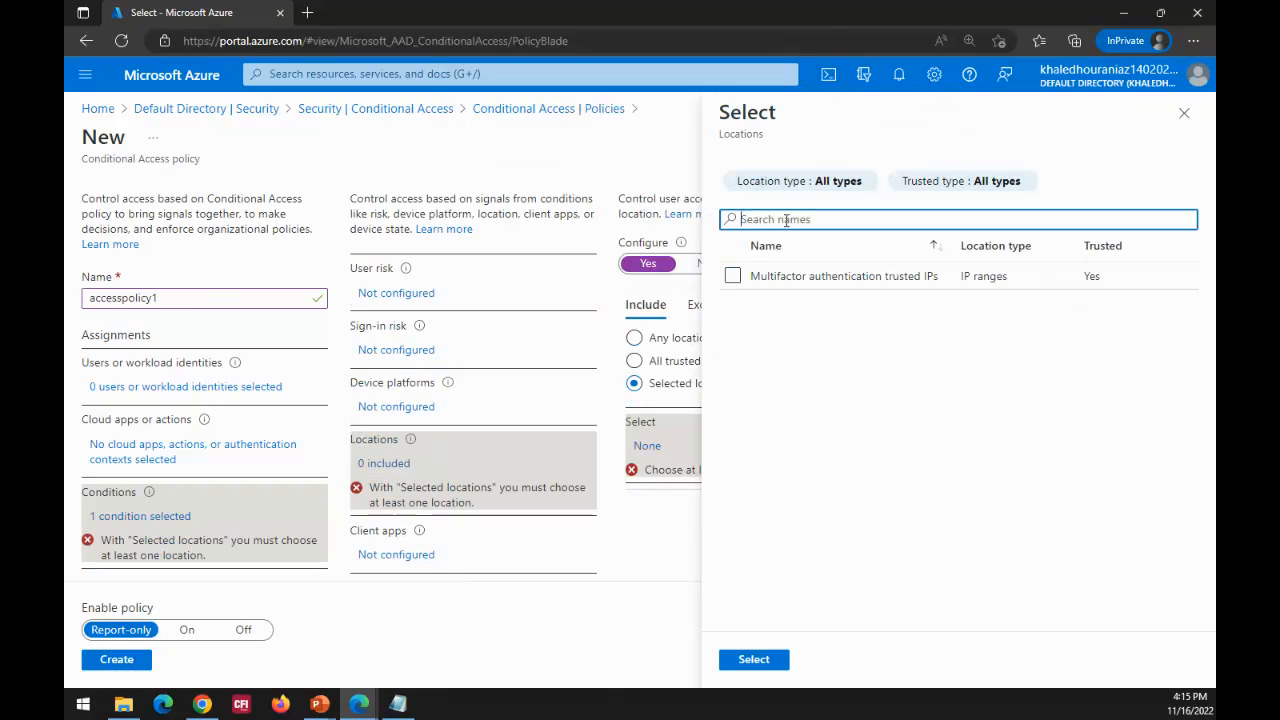
{"action": "type", "text": "united s"}
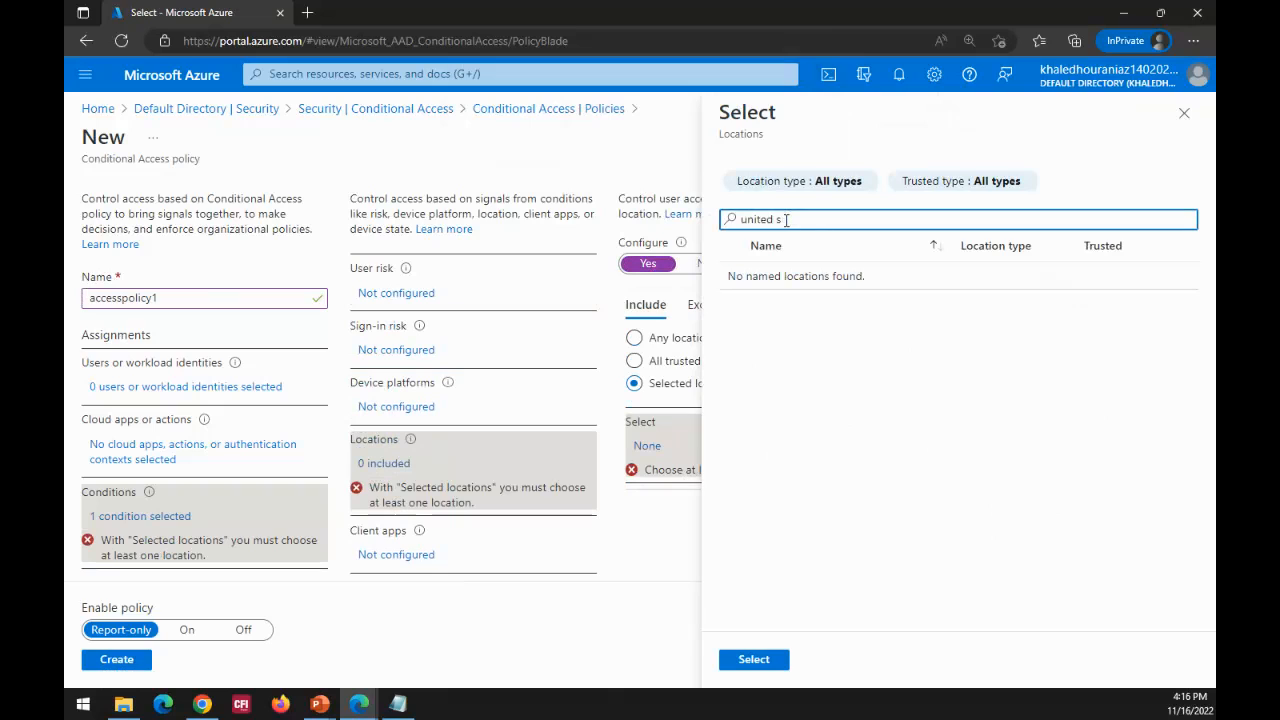
{"action": "key", "text": "BackSpace"}
{"action": "key", "text": "BackSpace"}
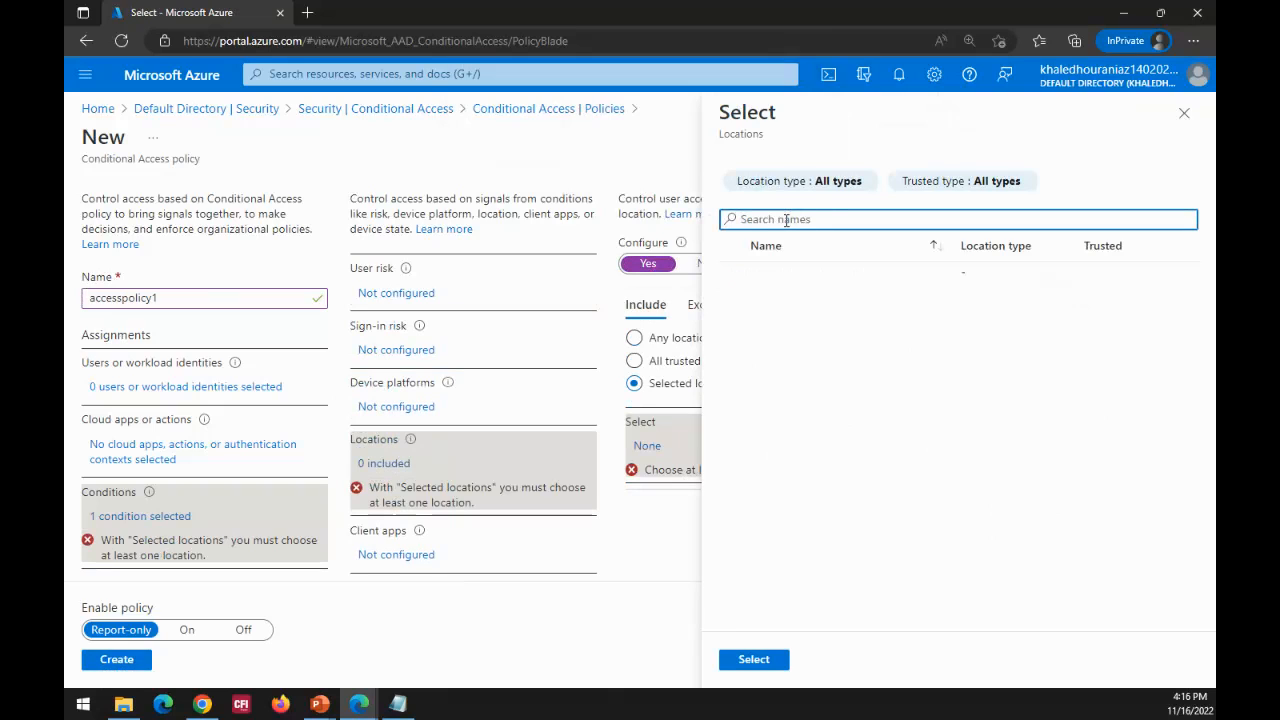
Step: Search the named locations for "us" and clear the search text
{"action": "type", "text": "us"}
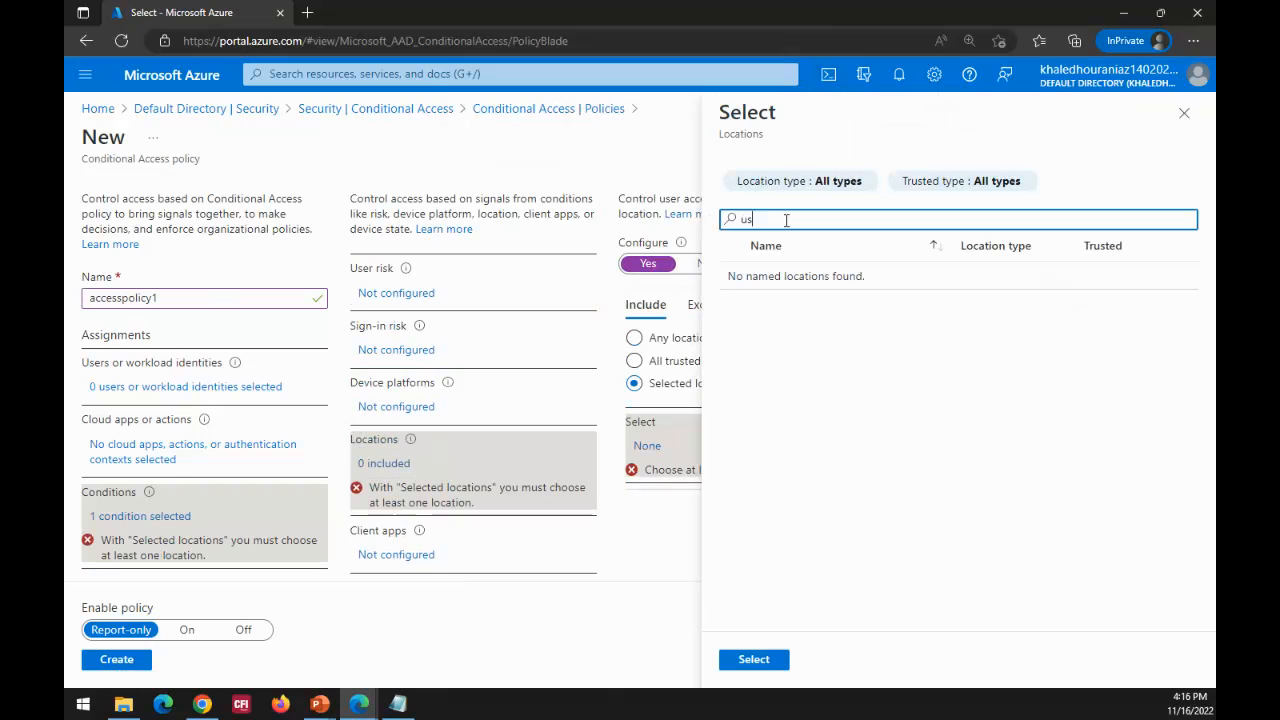
{"action": "key", "text": "BackSpace"}
{"action": "key", "text": "BackSpace"}
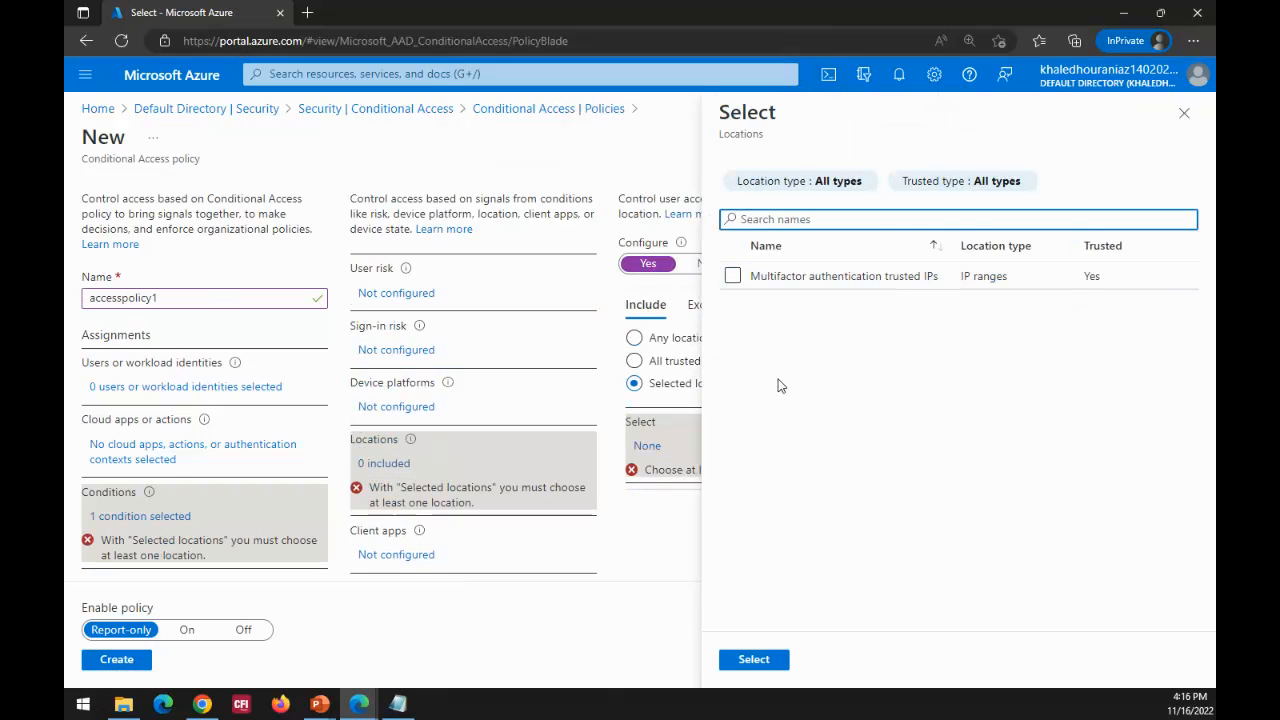
{"action": "left_click", "coordinate": [669, 551]}
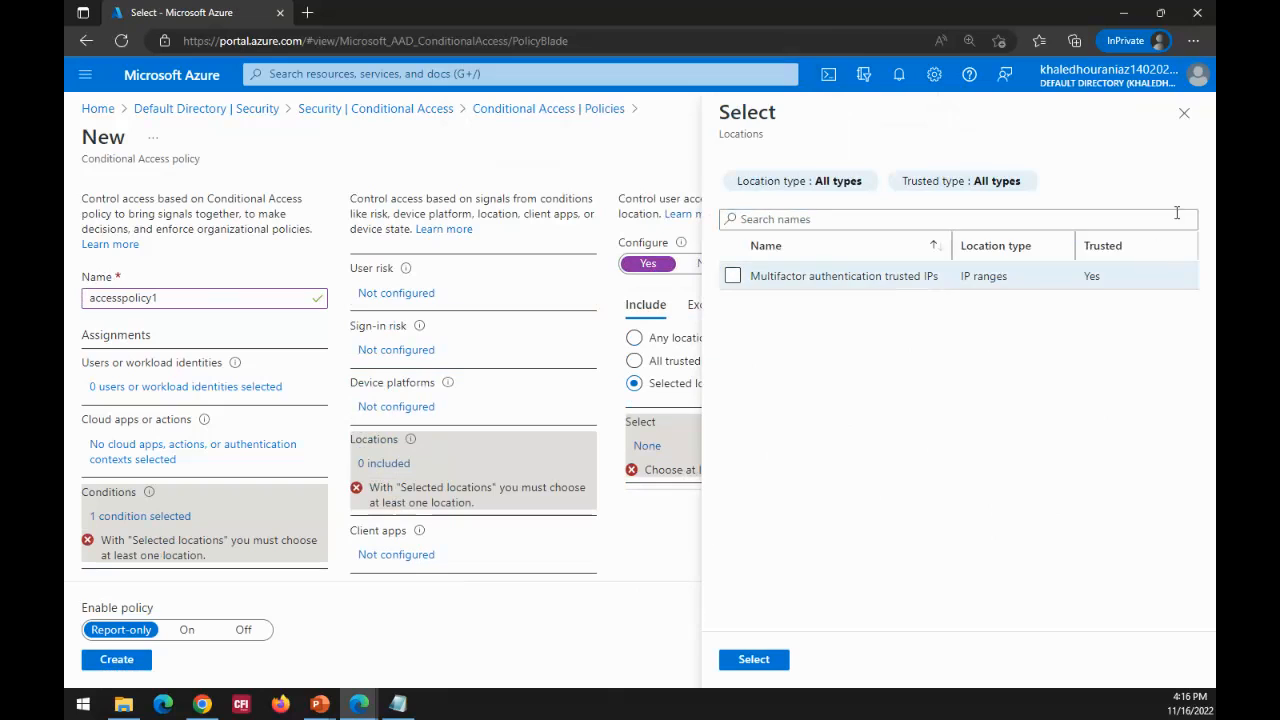
Step: Filter the named locations by the Countries (IP) location type, and switch the filter to Countries (GPS)
{"action": "left_click", "coordinate": [821, 189]}
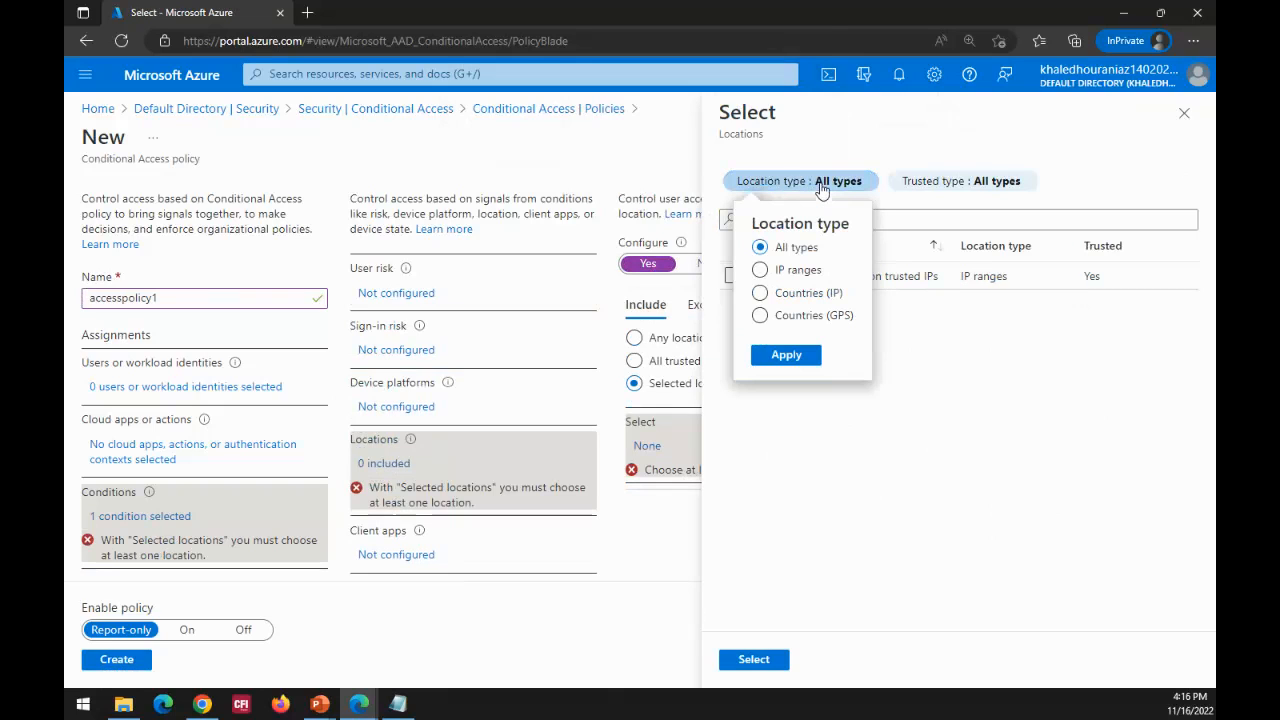
{"action": "left_click", "coordinate": [793, 297]}
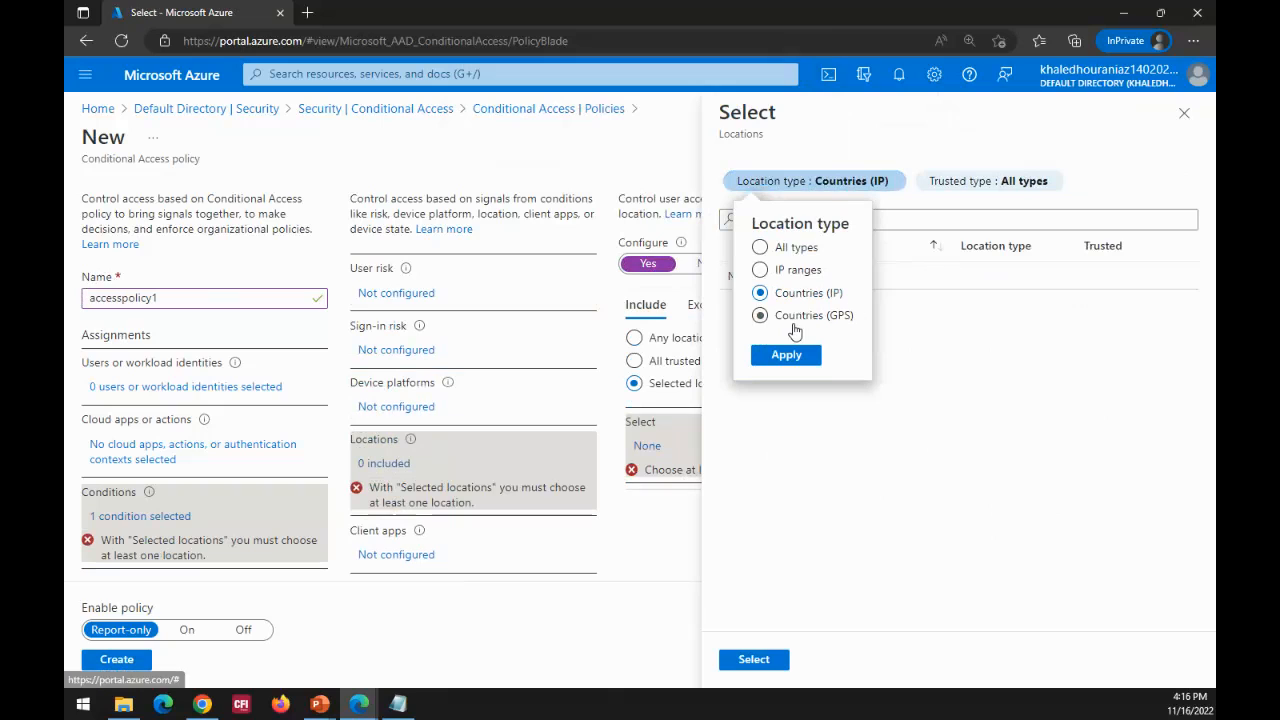
{"action": "left_click", "coordinate": [790, 316]}
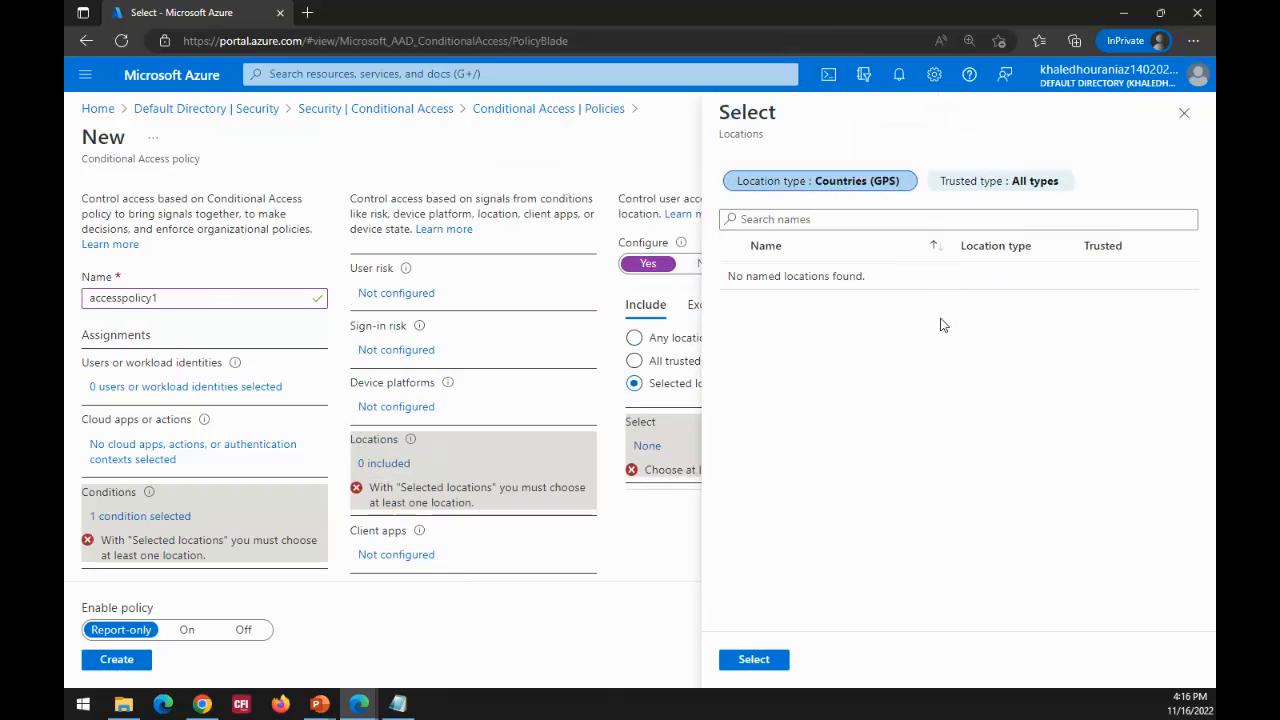
Step: Search the GPS country locations for "unite", clear the search, and close the location selection without choosing any location
{"action": "left_click", "coordinate": [750, 219]}
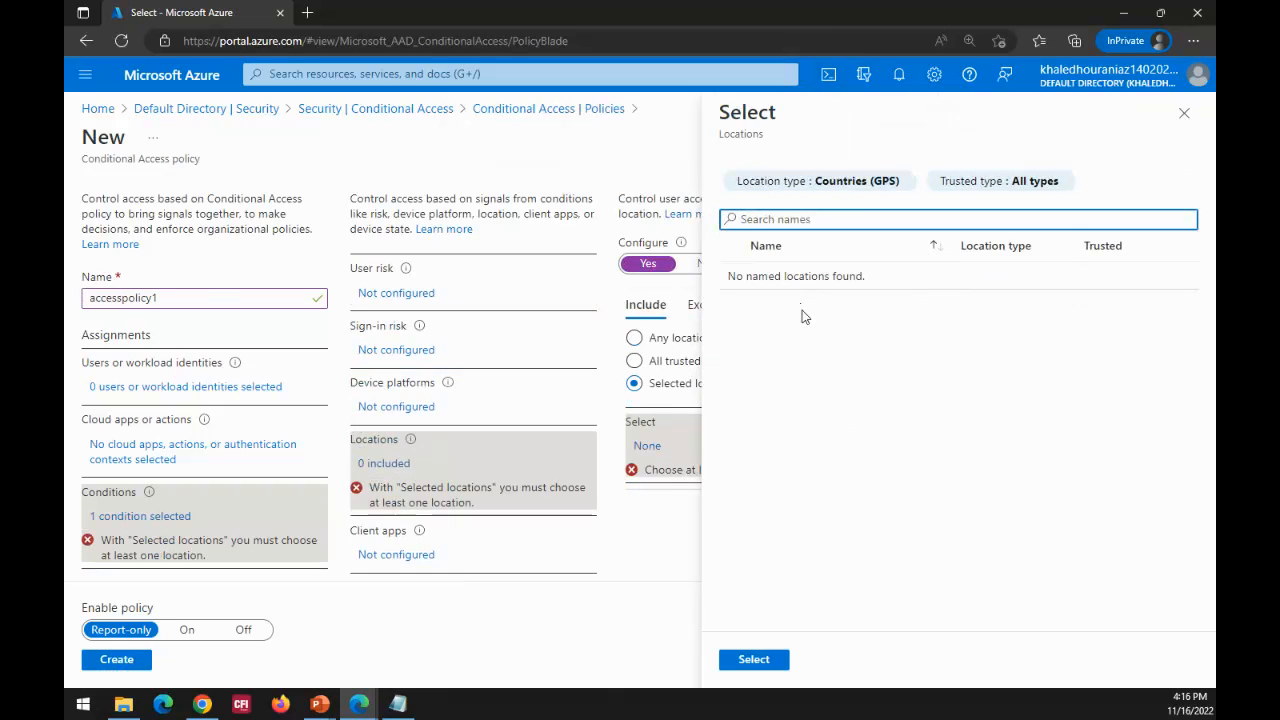
{"action": "type", "text": "united"}
{"action": "left_click_drag", "start_coordinate": [800, 218], "coordinate": [703, 234]}
{"action": "key", "text": "BackSpace"}
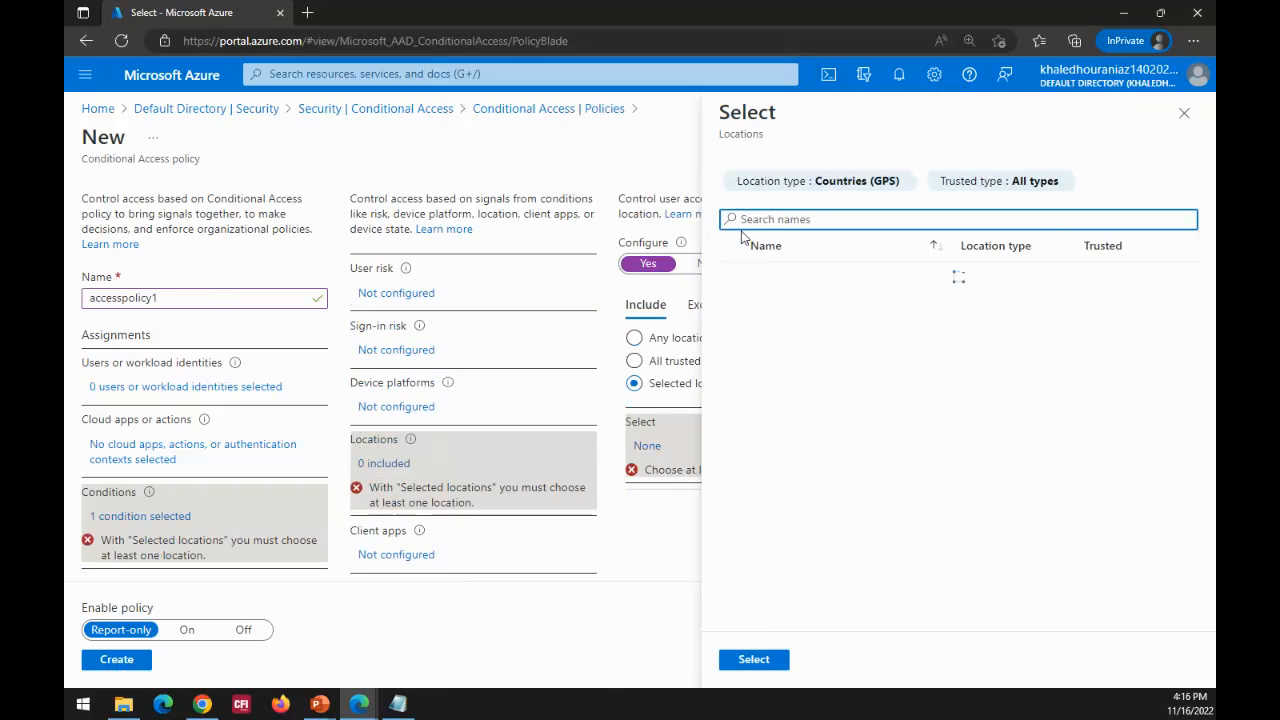
{"action": "left_click", "coordinate": [758, 664]}
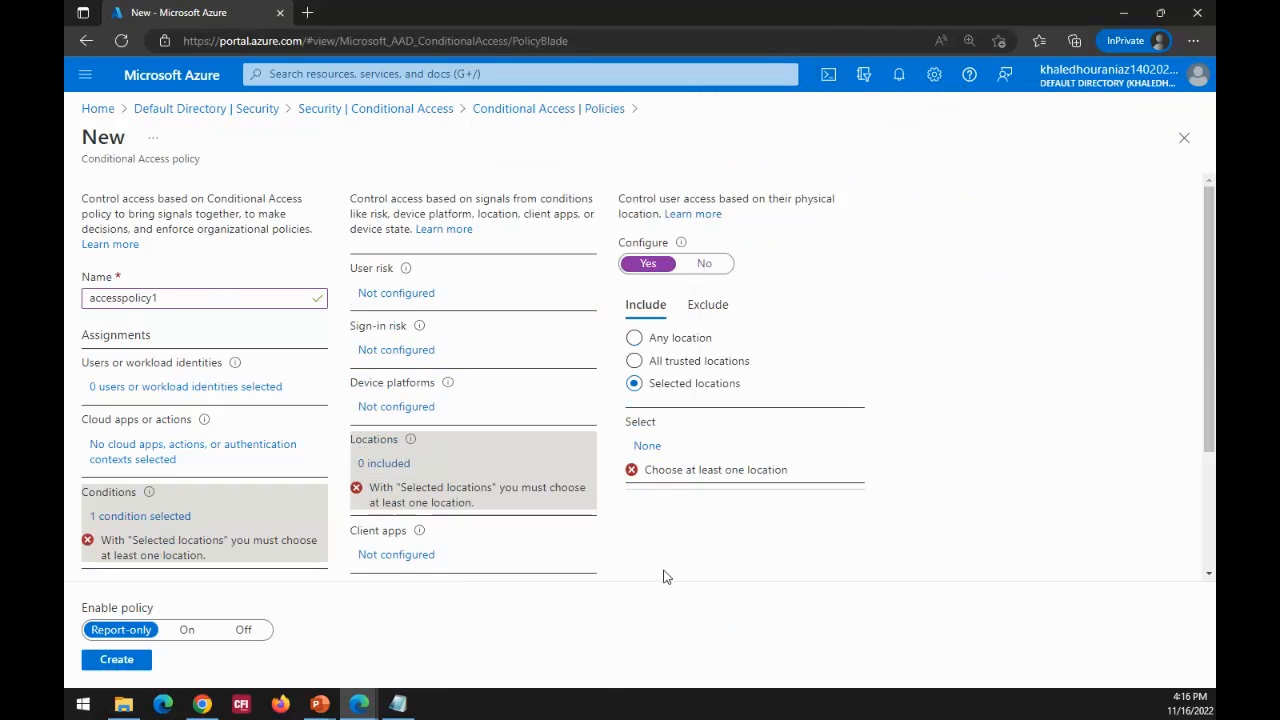
Step: Enable the Client apps condition for browser, mobile and desktop, Exchange ActiveSync and other clients, and confirm it
{"action": "left_click", "coordinate": [381, 566]}
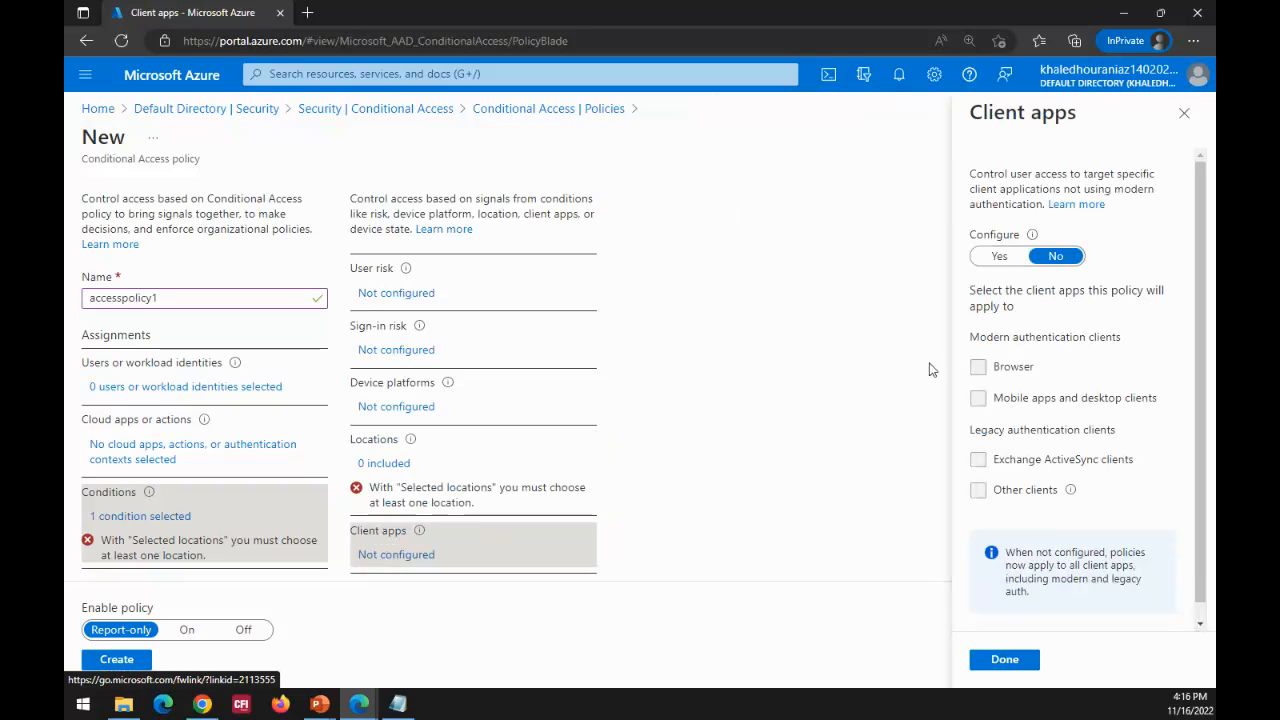
{"action": "left_click", "coordinate": [1014, 258]}
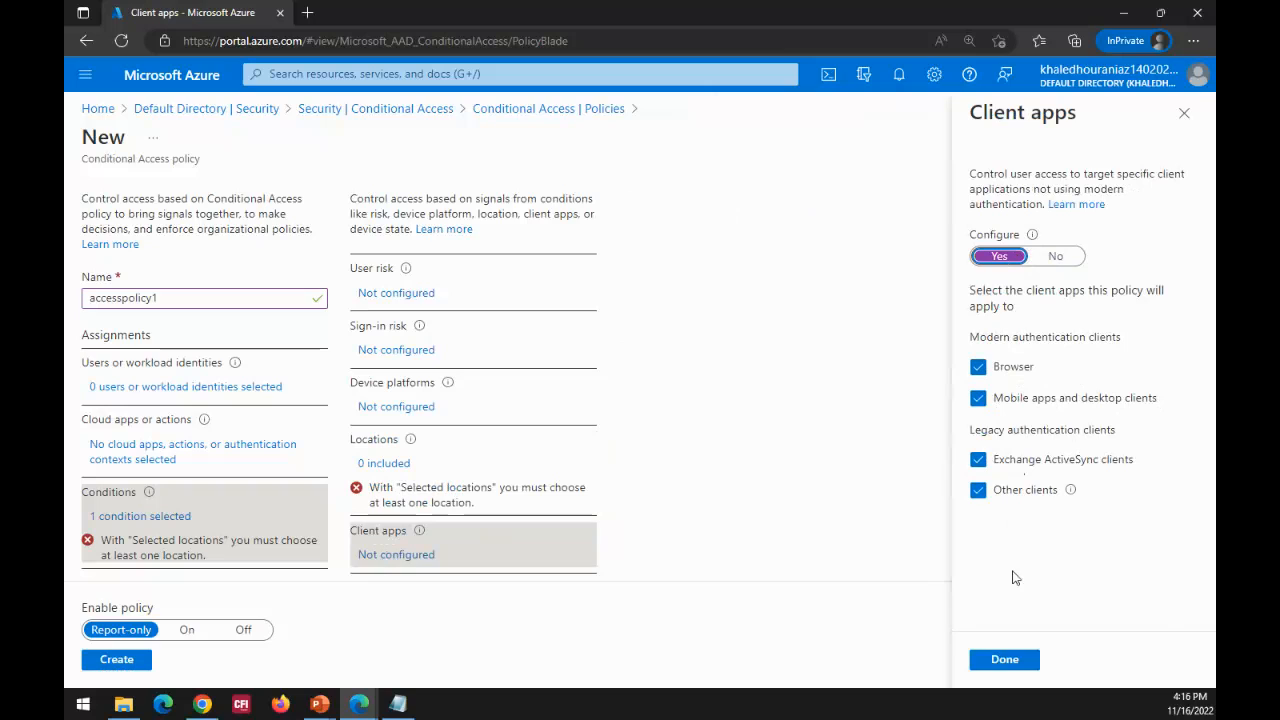
{"action": "left_click", "coordinate": [779, 520]}
{"action": "left_click", "coordinate": [990, 660]}
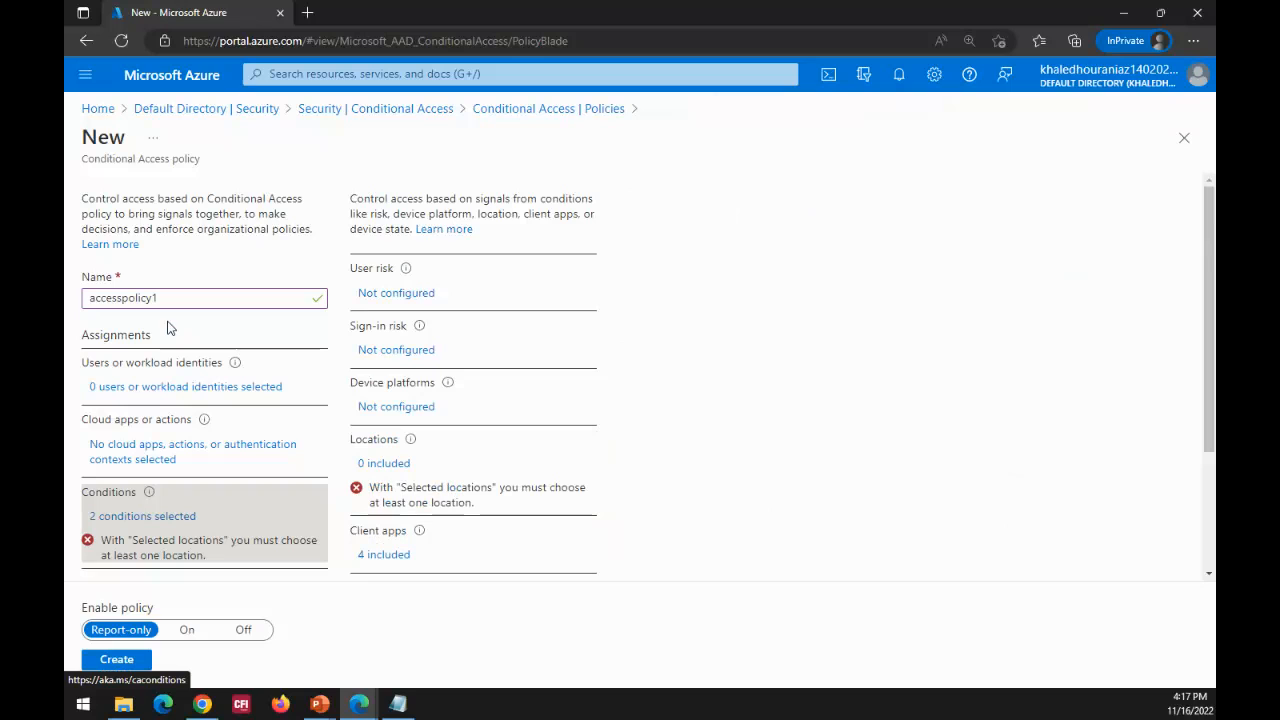
Step: Discard the unsaved Conditional Access policy and open the Multifactor authentication registration policy in the directory's Identity Protection section
{"action": "left_click", "coordinate": [513, 115]}
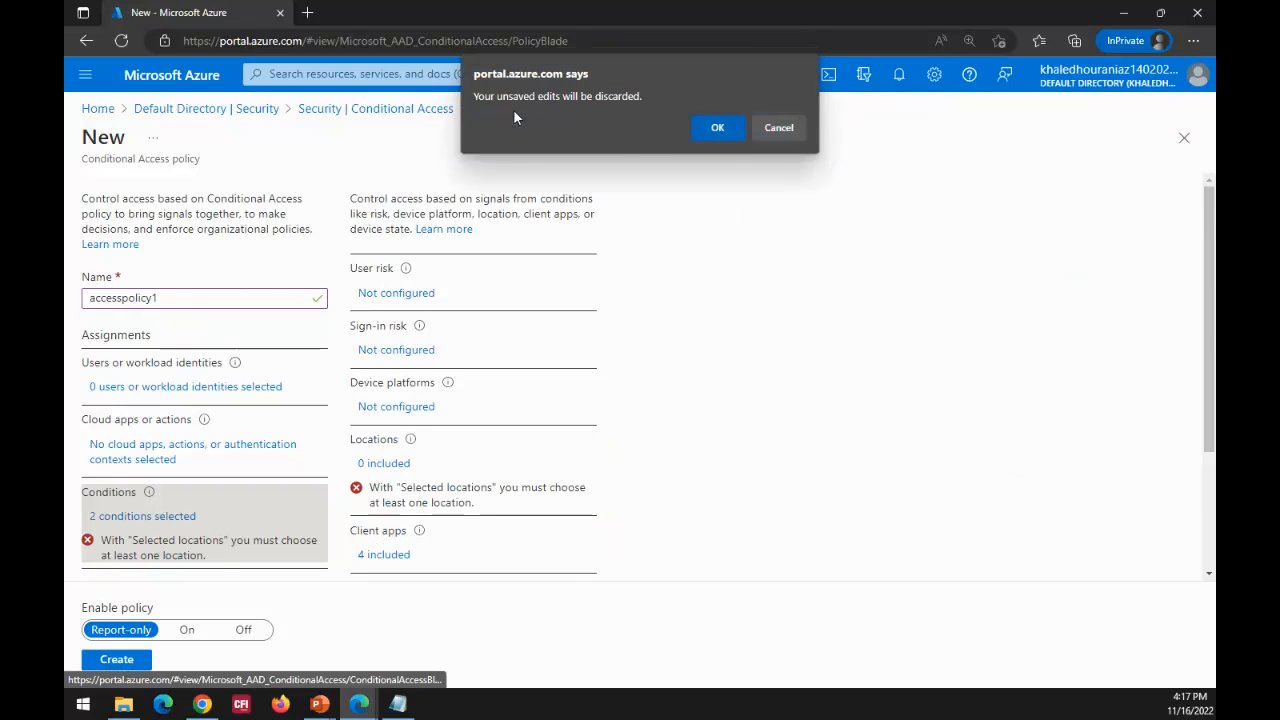
{"action": "left_click", "coordinate": [704, 130]}
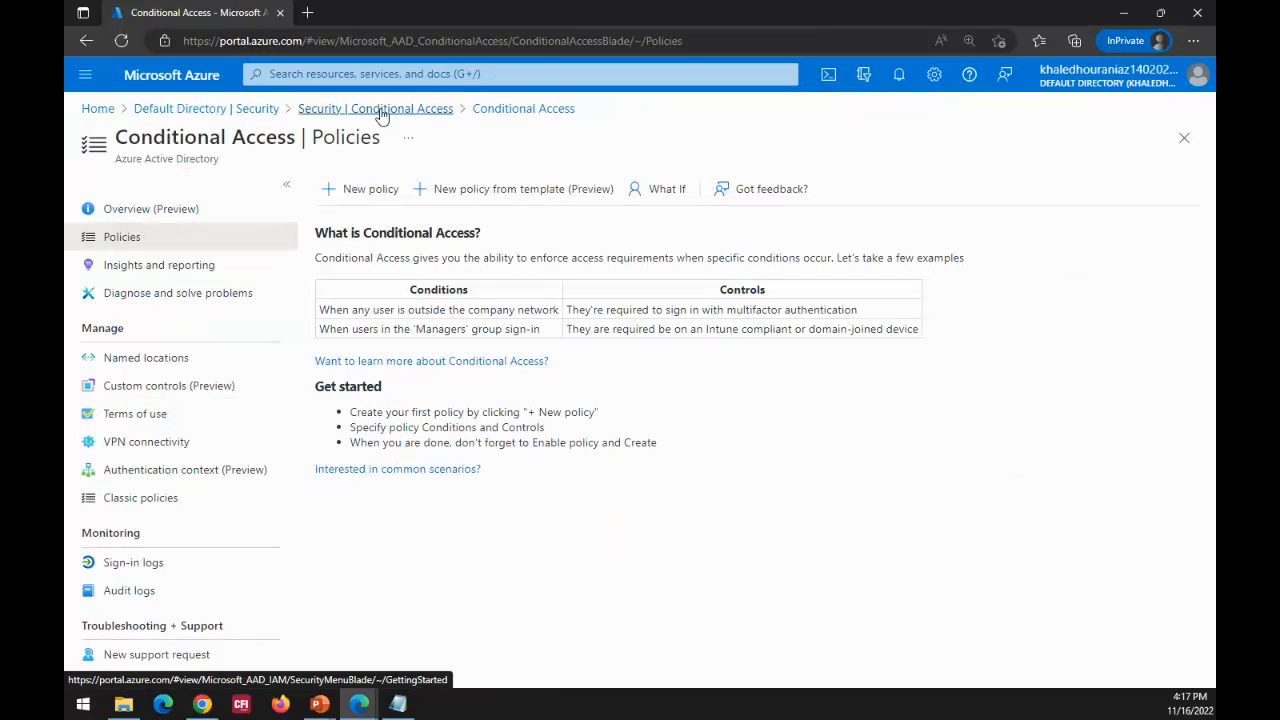
{"action": "left_click", "coordinate": [250, 109]}
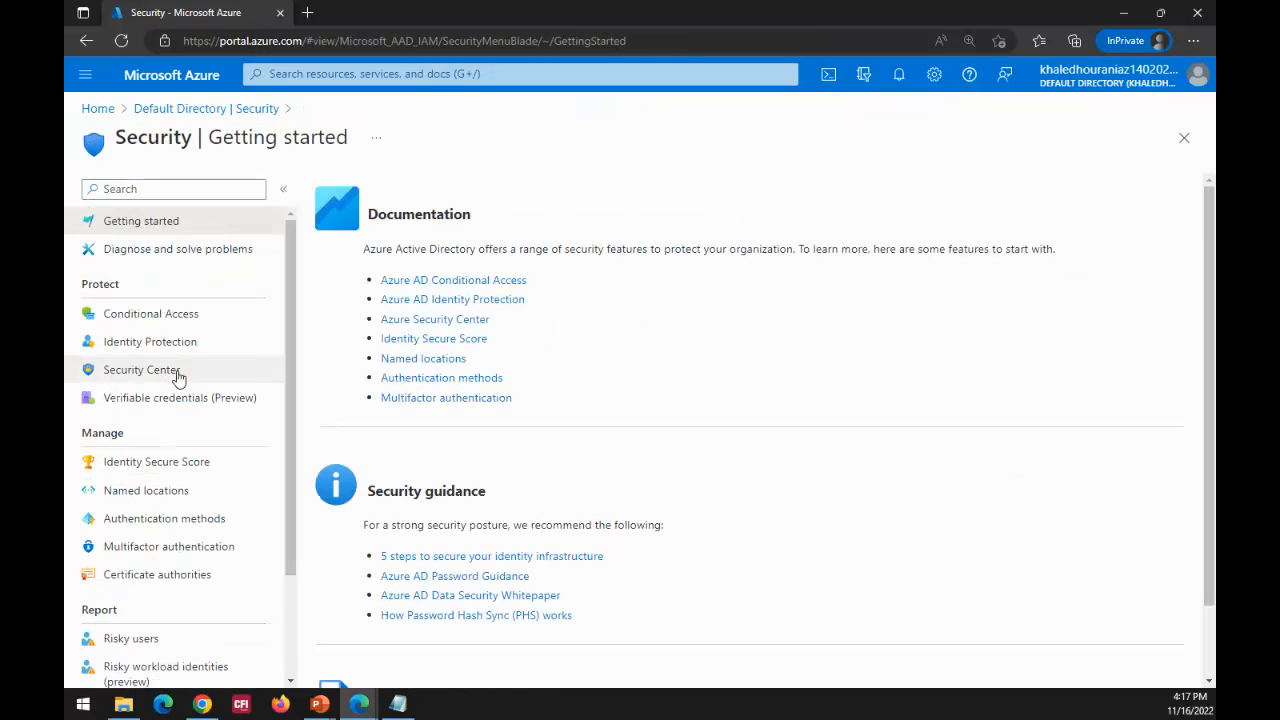
{"action": "left_click", "coordinate": [154, 343]}
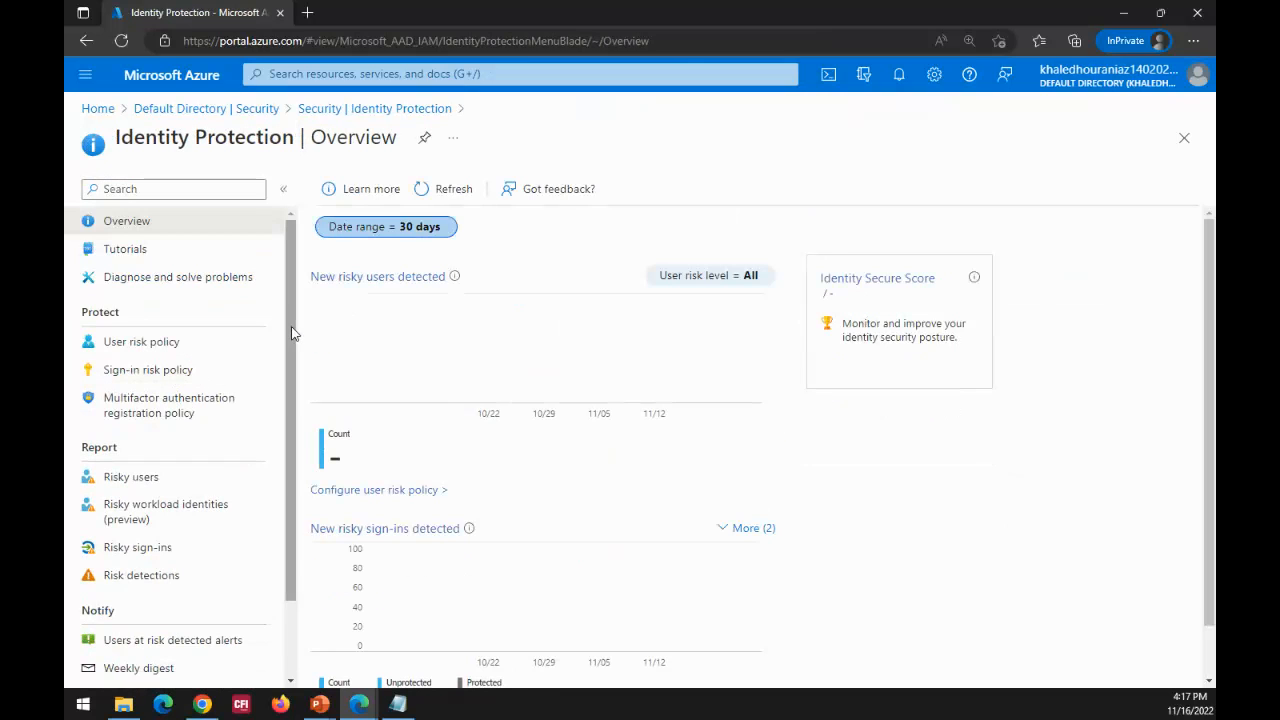
{"action": "left_click", "coordinate": [168, 418]}
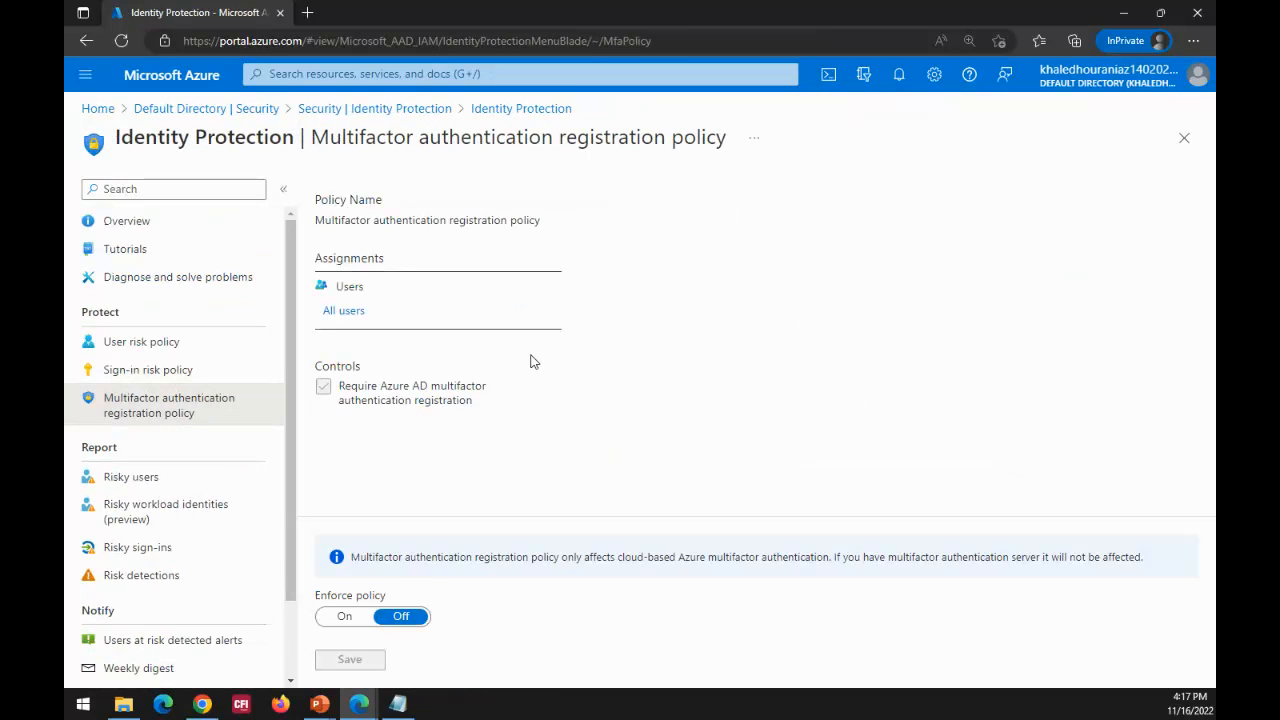
Step: Assign the multifactor authentication registration policy to selected individuals, include the one listed user, and save the policy
{"action": "left_click", "coordinate": [342, 318]}
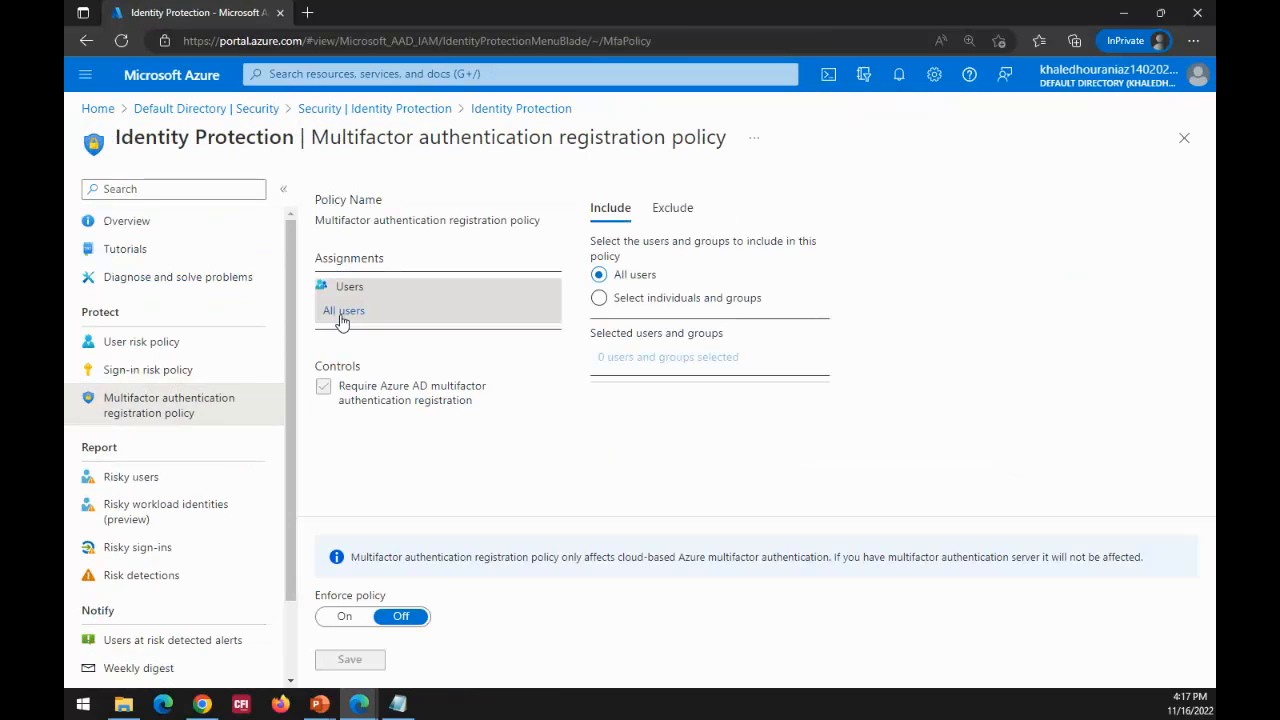
{"action": "left_click", "coordinate": [598, 298]}
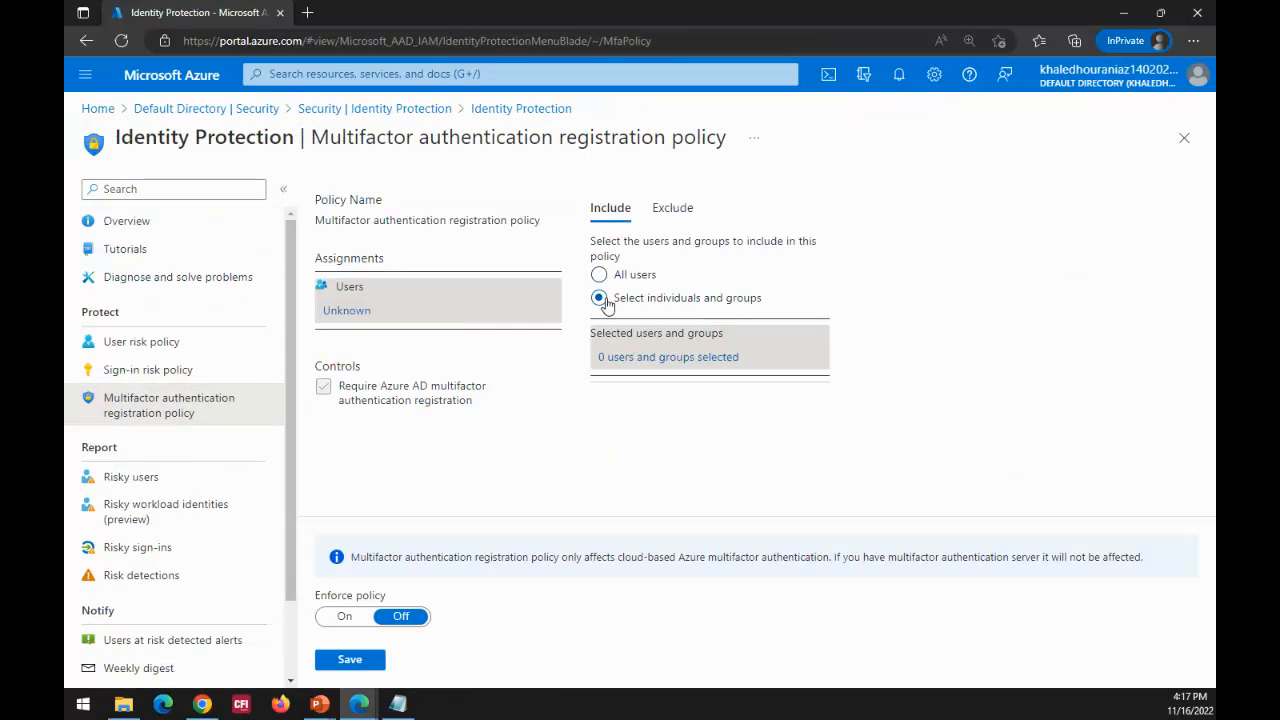
{"action": "left_click", "coordinate": [599, 275]}
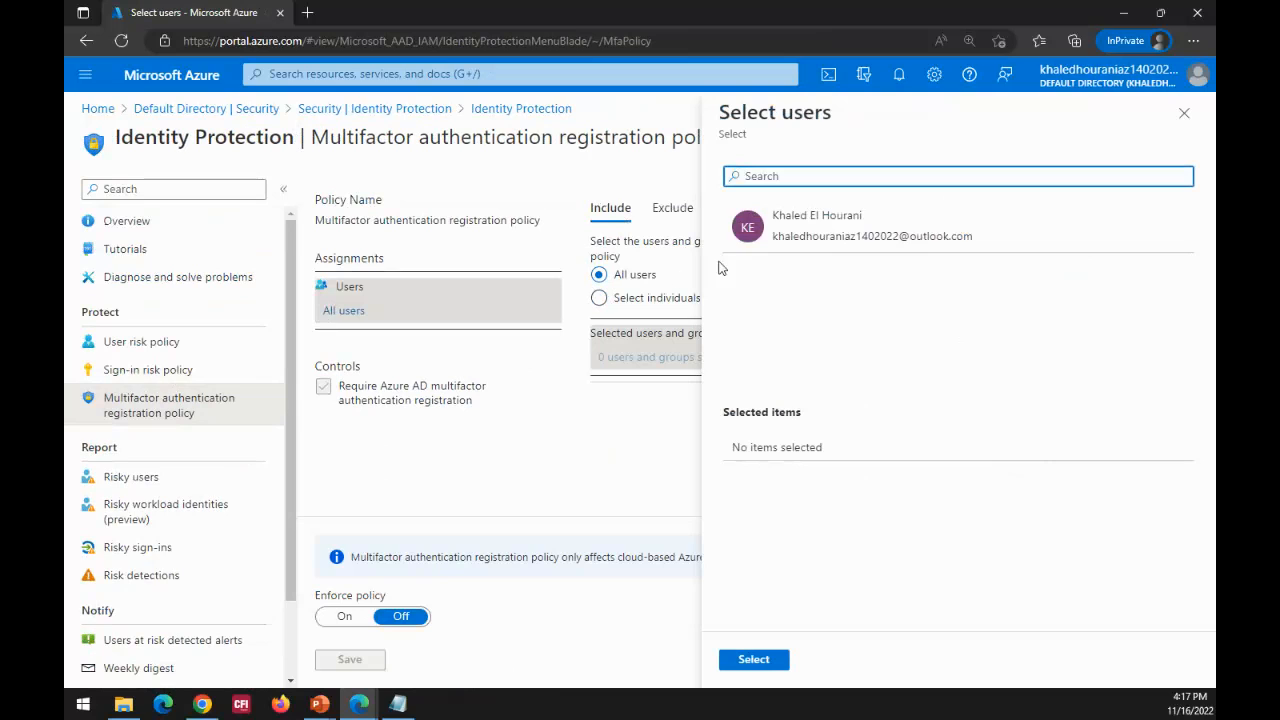
{"action": "left_click", "coordinate": [630, 303]}
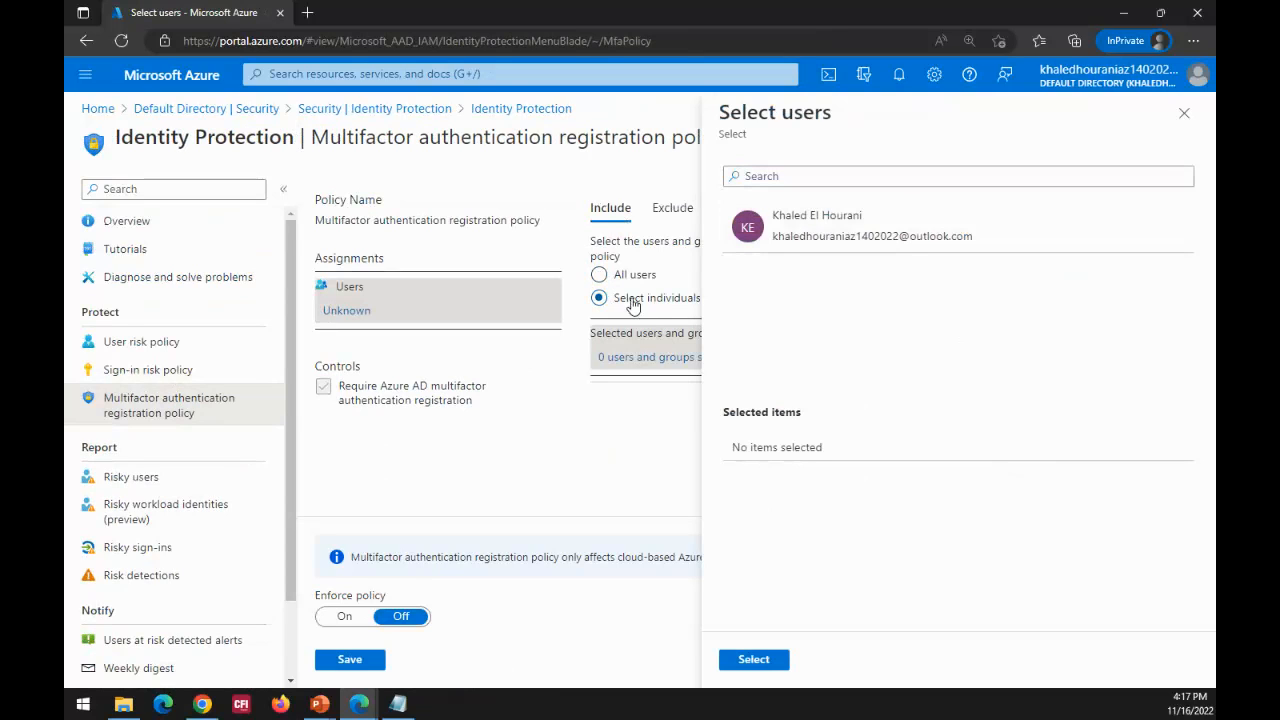
{"action": "left_click", "coordinate": [798, 241]}
{"action": "left_click", "coordinate": [752, 668]}
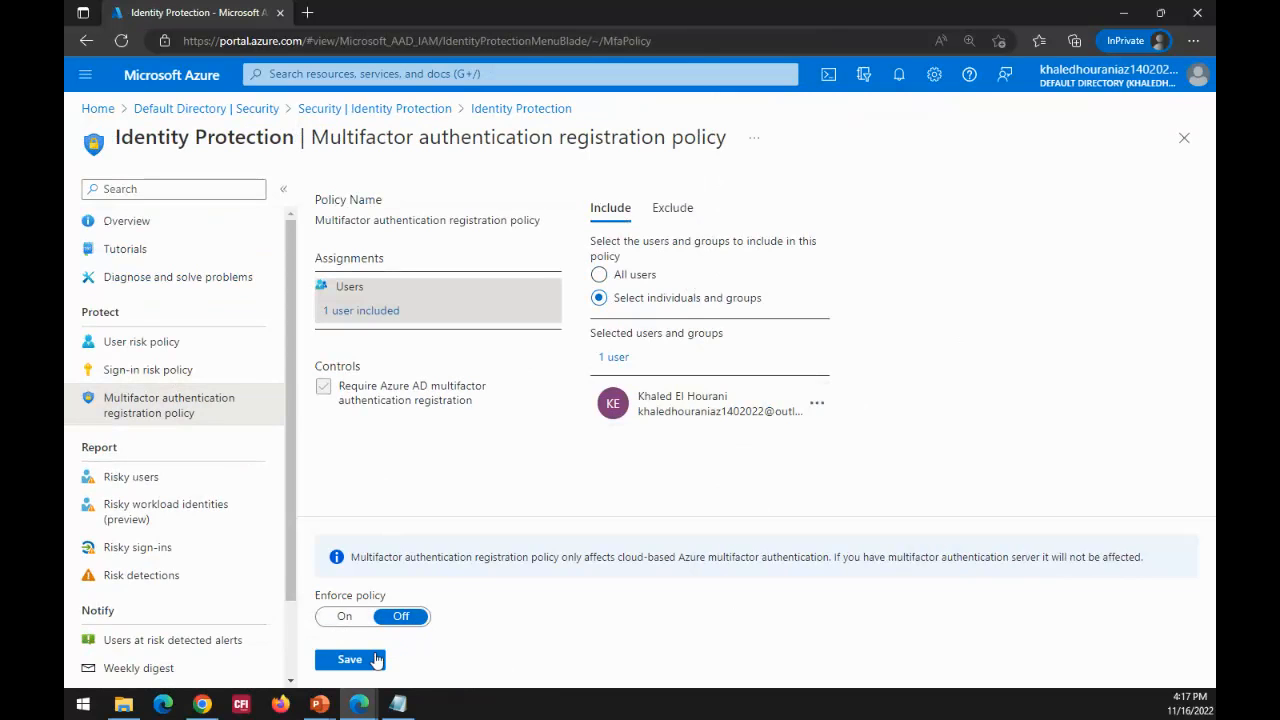
{"action": "left_click", "coordinate": [362, 661]}
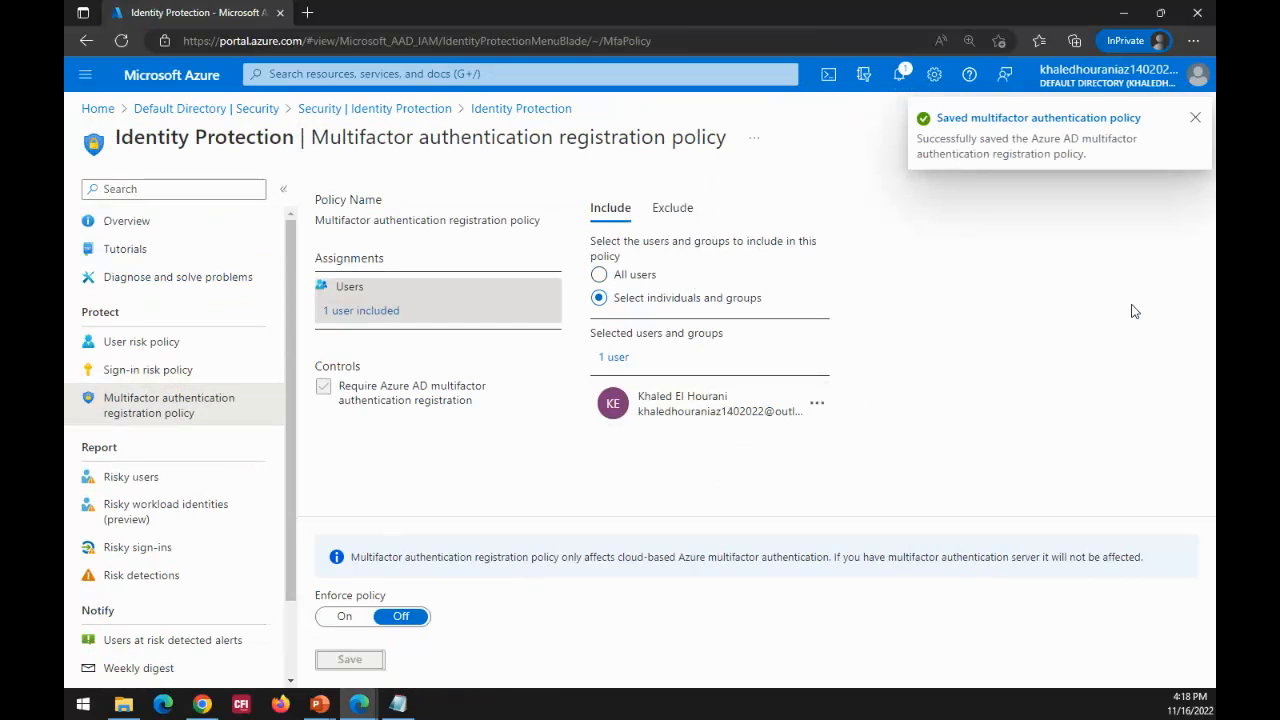
{"action": "key", "text": "alt+Tab"}
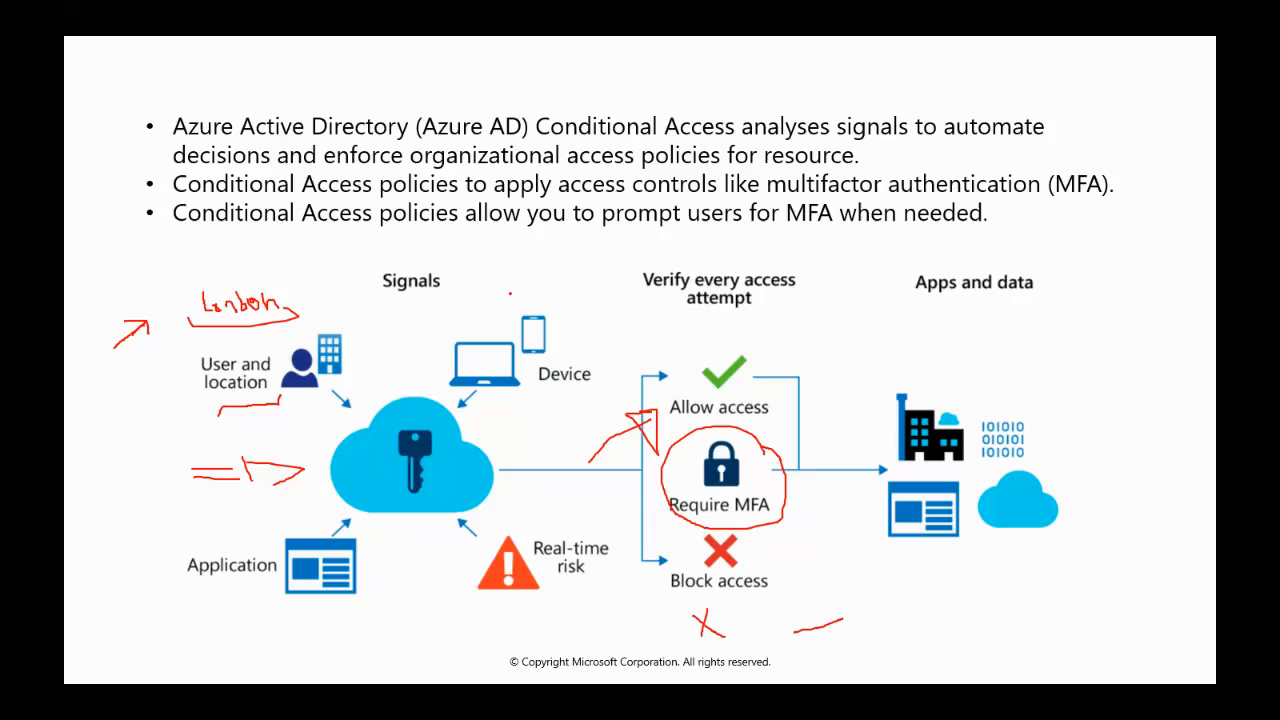
{"action": "key", "text": "e"}
{"action": "key", "text": "Right"}
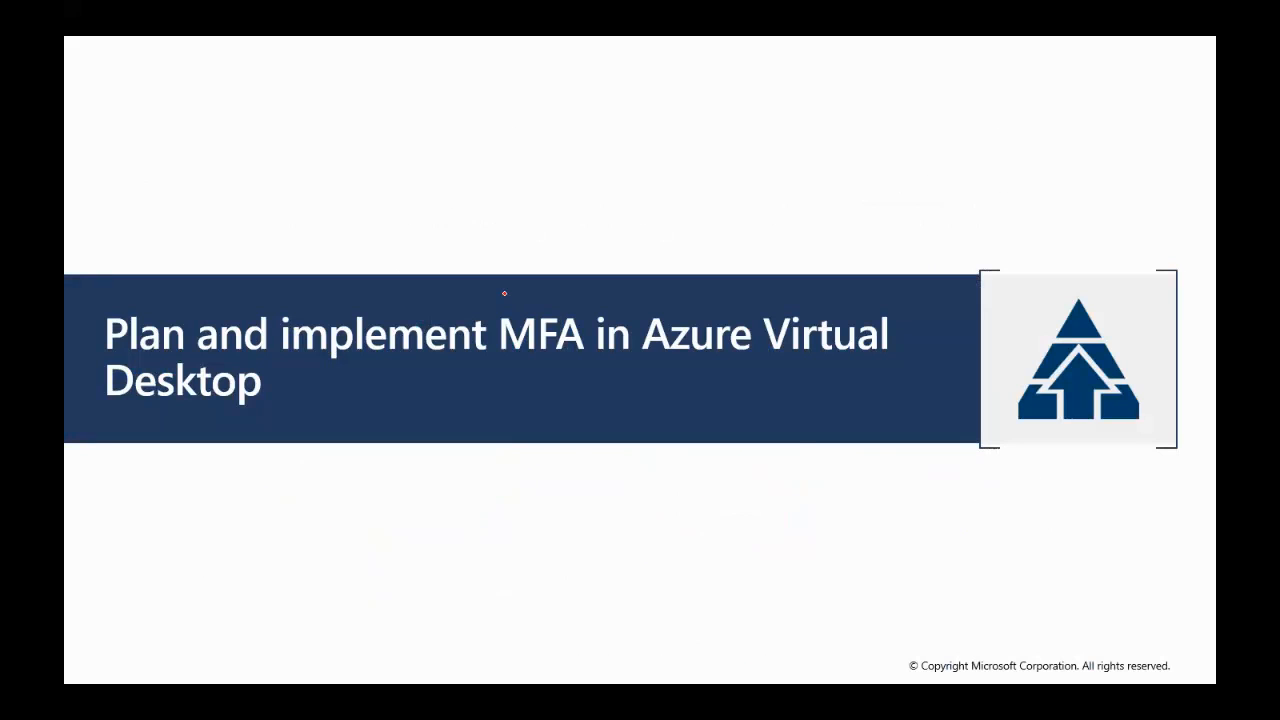
{"action": "key", "text": "Right"}
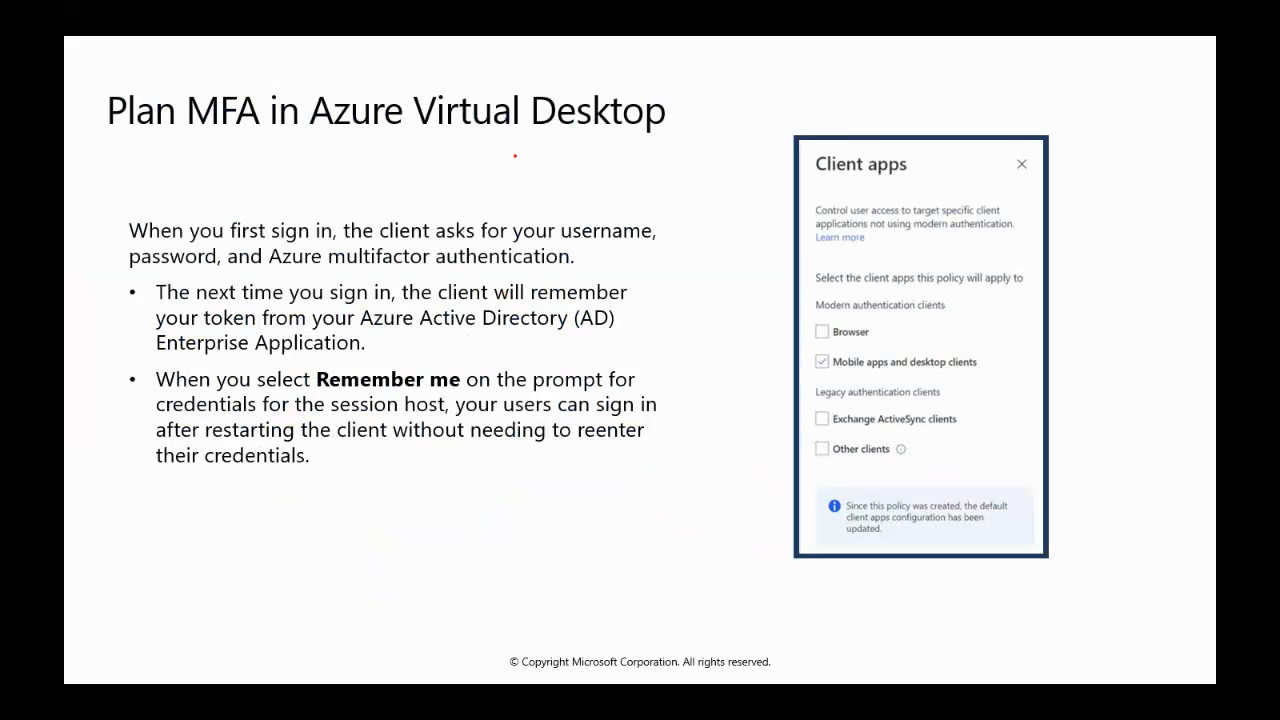
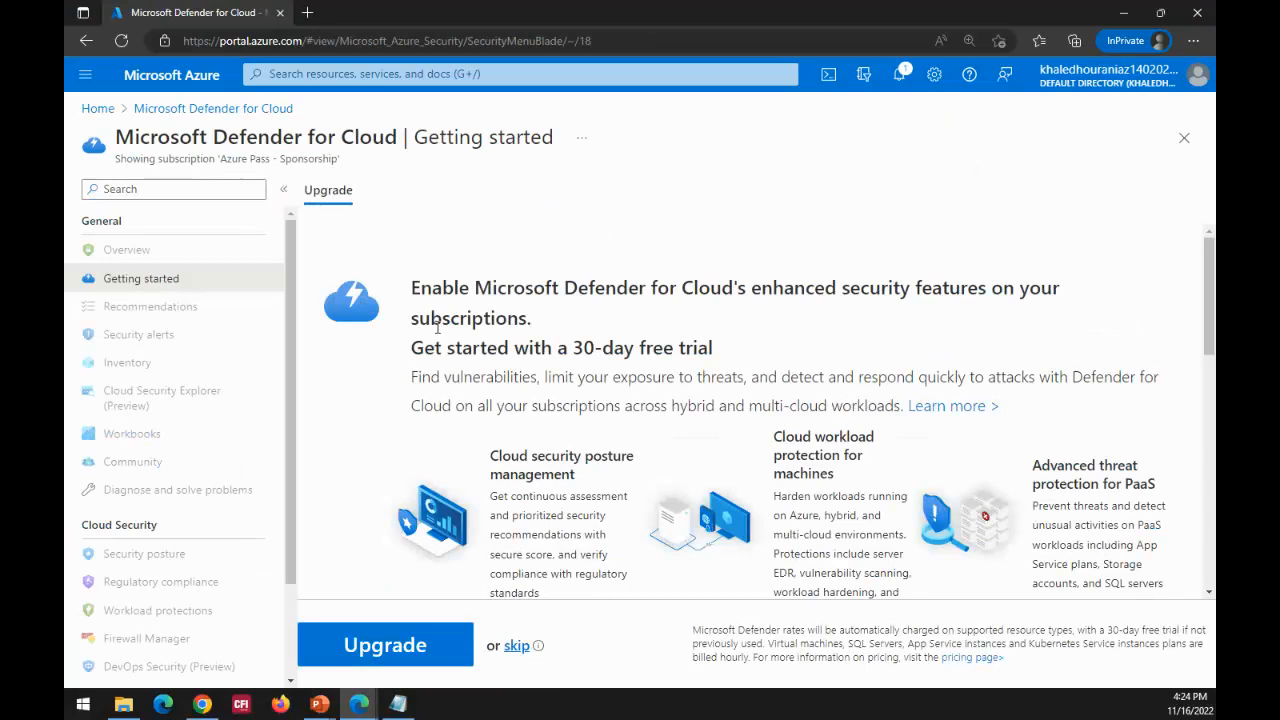
Step: Examine the Defender for Cloud Getting started page, including the 30-day trial, enhanced security features, subscription list and per-resource plan pricing
{"action": "left_click_drag", "start_coordinate": [1206, 316], "coordinate": [1213, 434]}
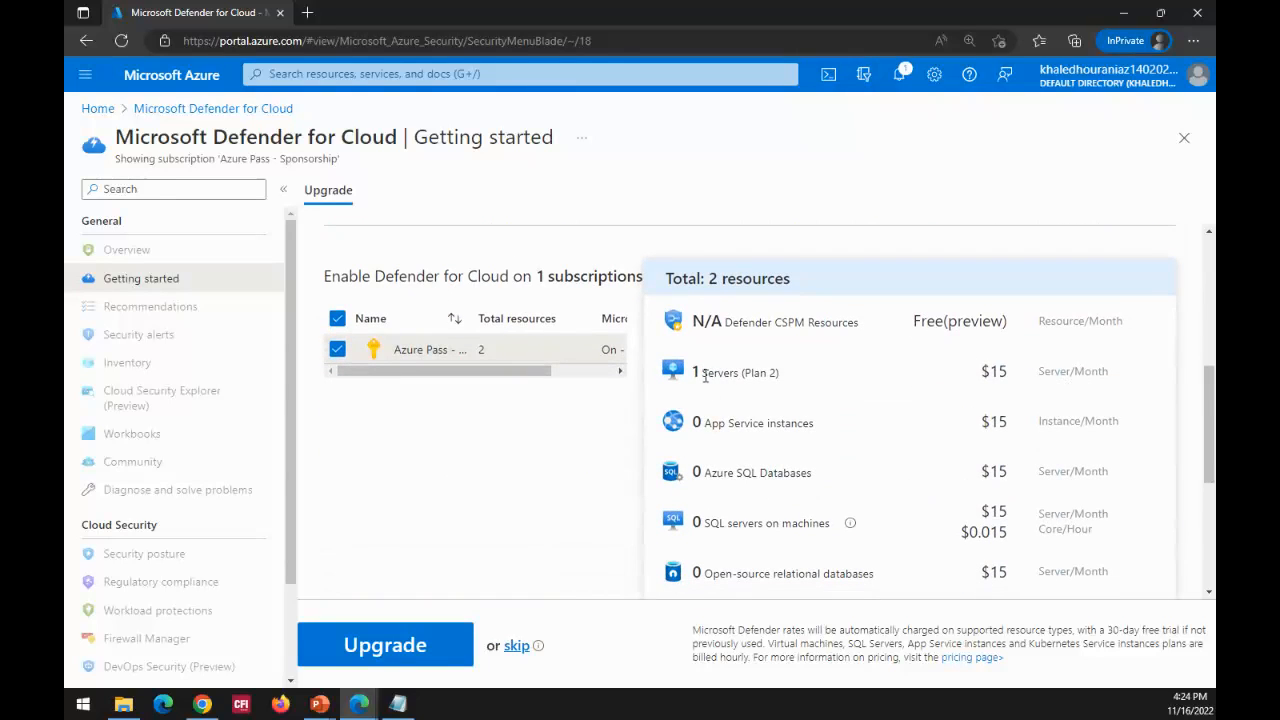
{"action": "left_click_drag", "start_coordinate": [1211, 400], "coordinate": [1210, 248]}
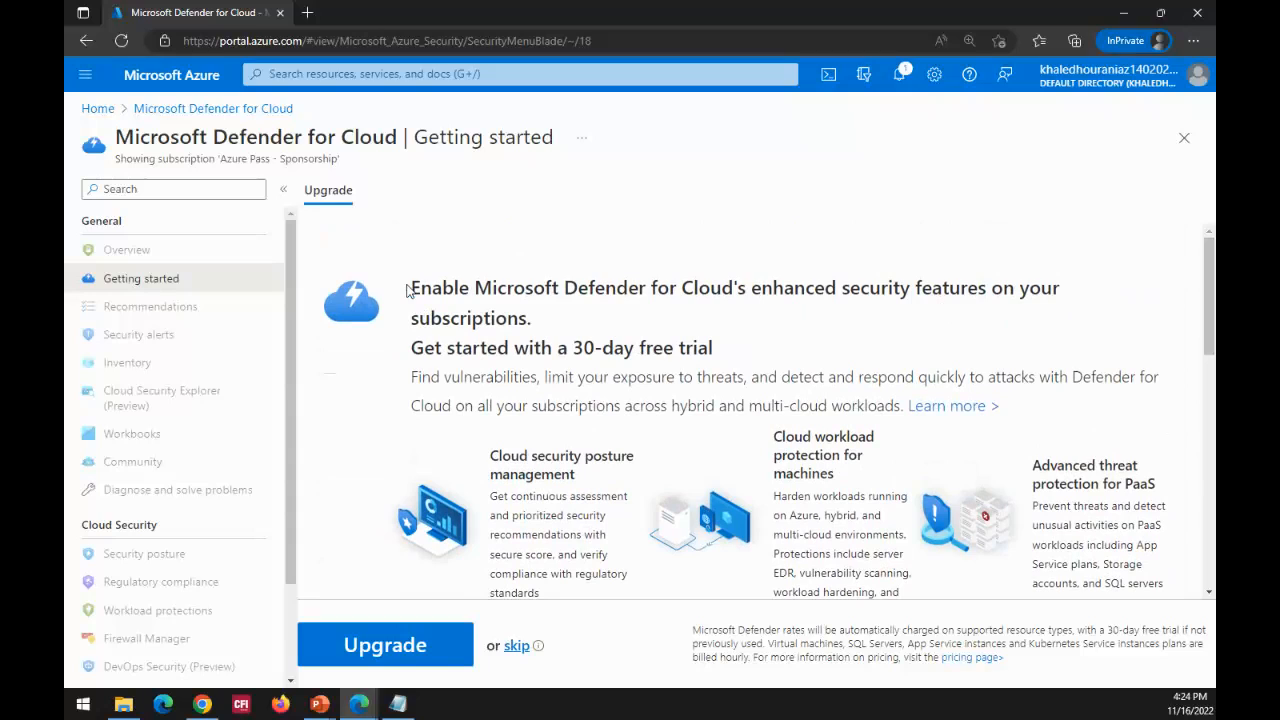
{"action": "left_click_drag", "start_coordinate": [413, 287], "coordinate": [1082, 343]}
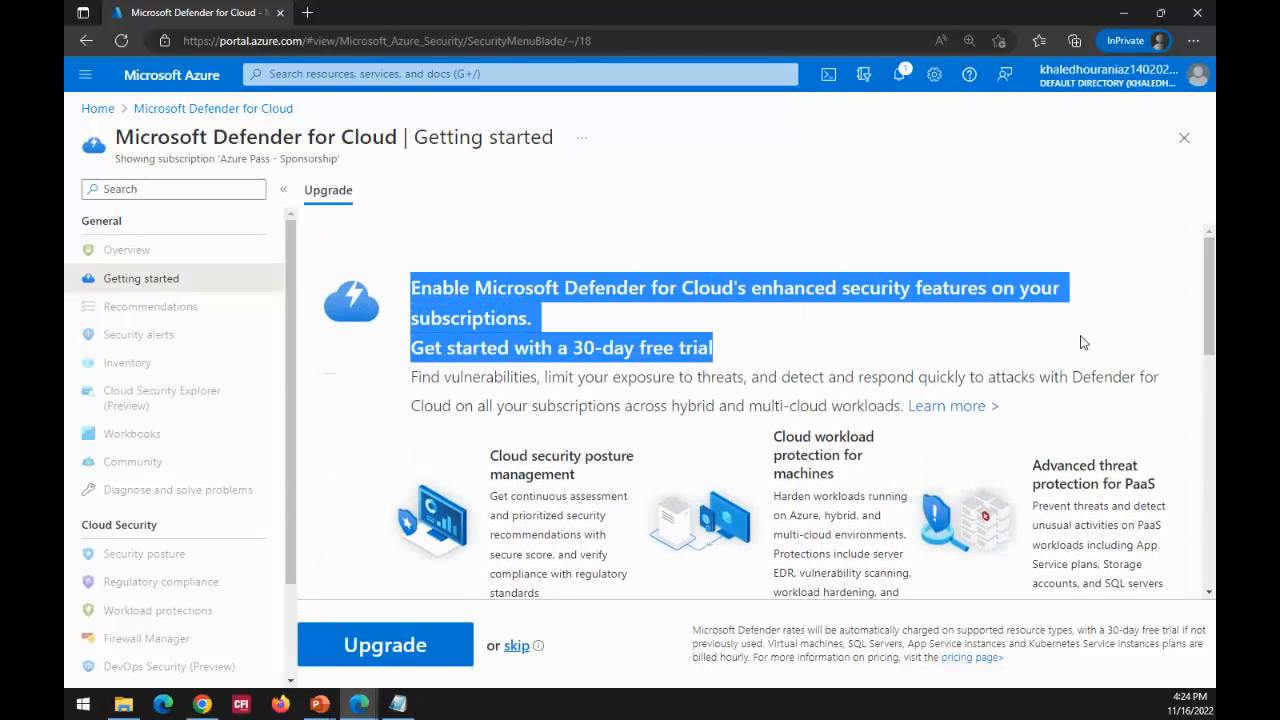
{"action": "left_click", "coordinate": [342, 422]}
{"action": "scroll", "coordinate": [352, 422], "scroll_direction": "down", "scroll_amount": 3}
{"action": "scroll", "coordinate": [503, 414], "scroll_direction": "down", "scroll_amount": 2}
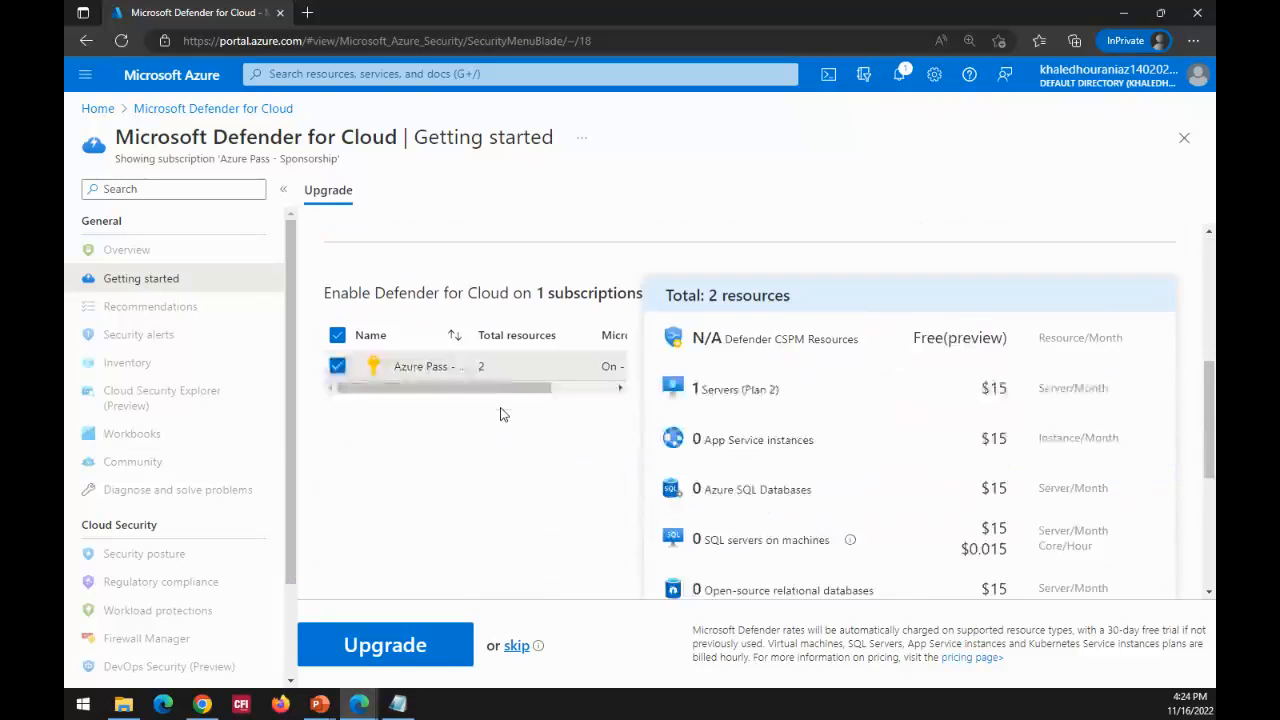
{"action": "scroll", "coordinate": [503, 414], "scroll_direction": "down", "scroll_amount": 1}
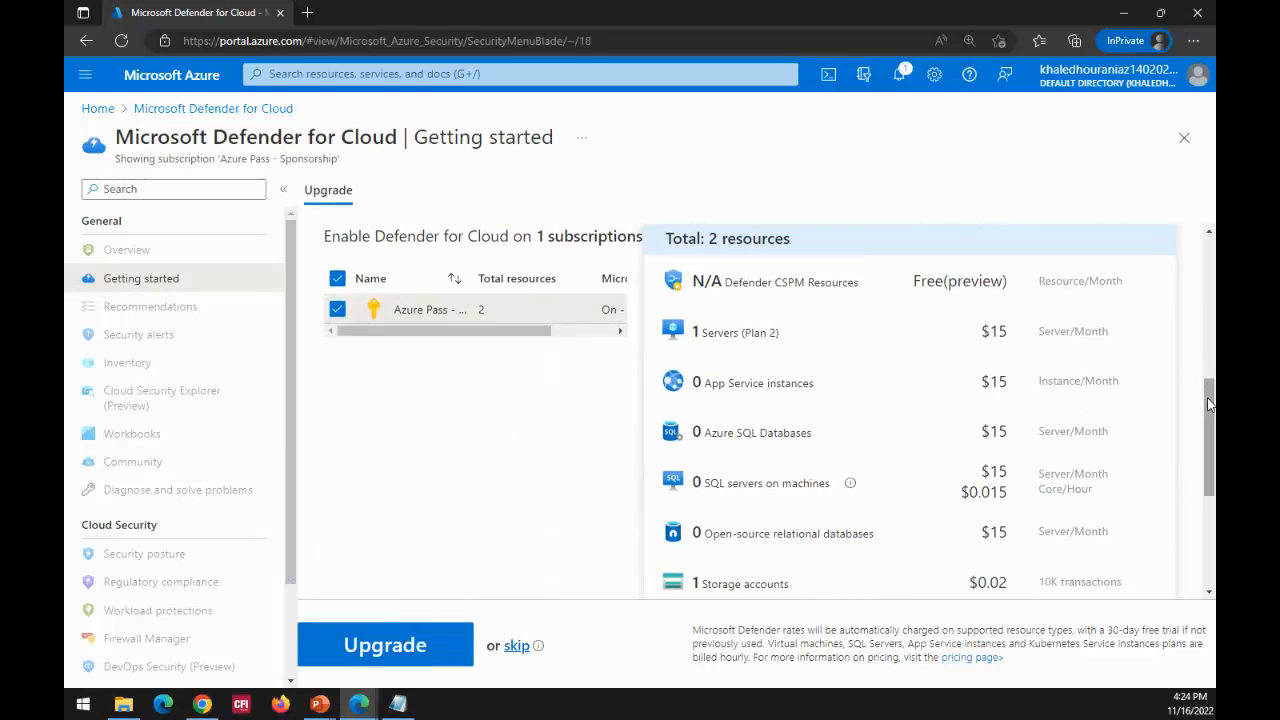
{"action": "left_click_drag", "start_coordinate": [1210, 403], "coordinate": [1200, 321]}
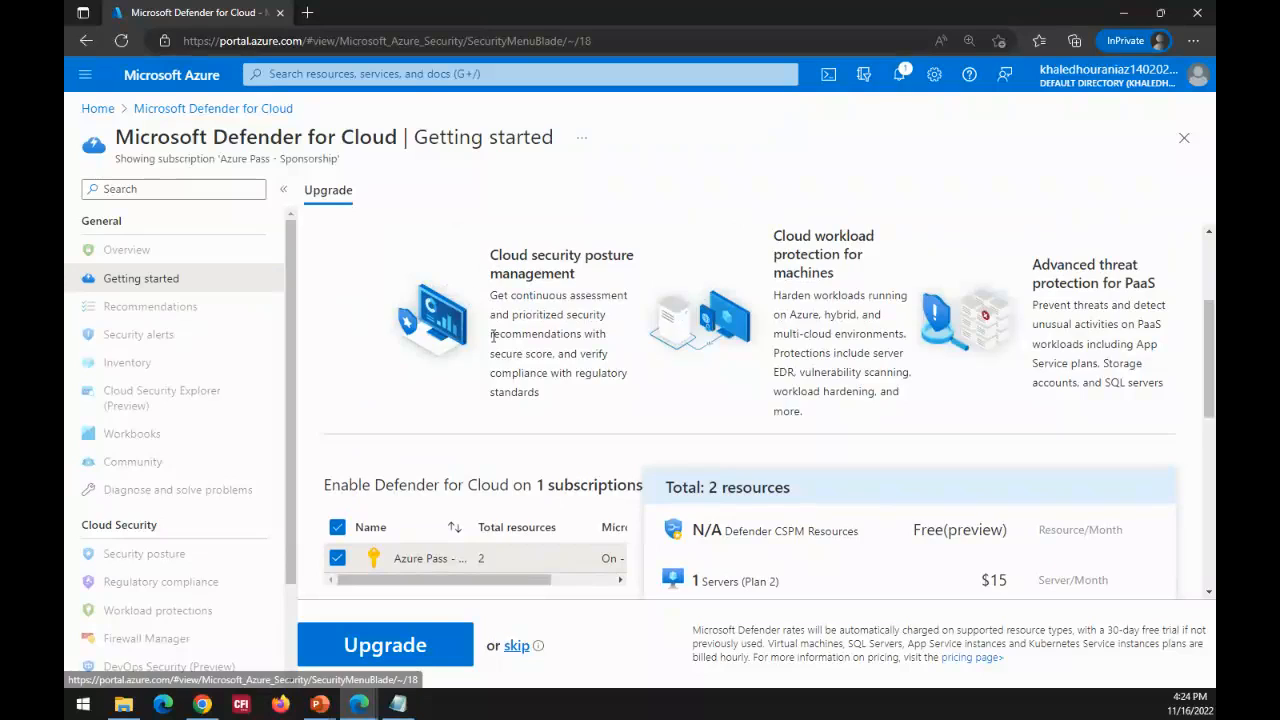
{"action": "scroll", "coordinate": [494, 338], "scroll_direction": "up", "scroll_amount": 3}
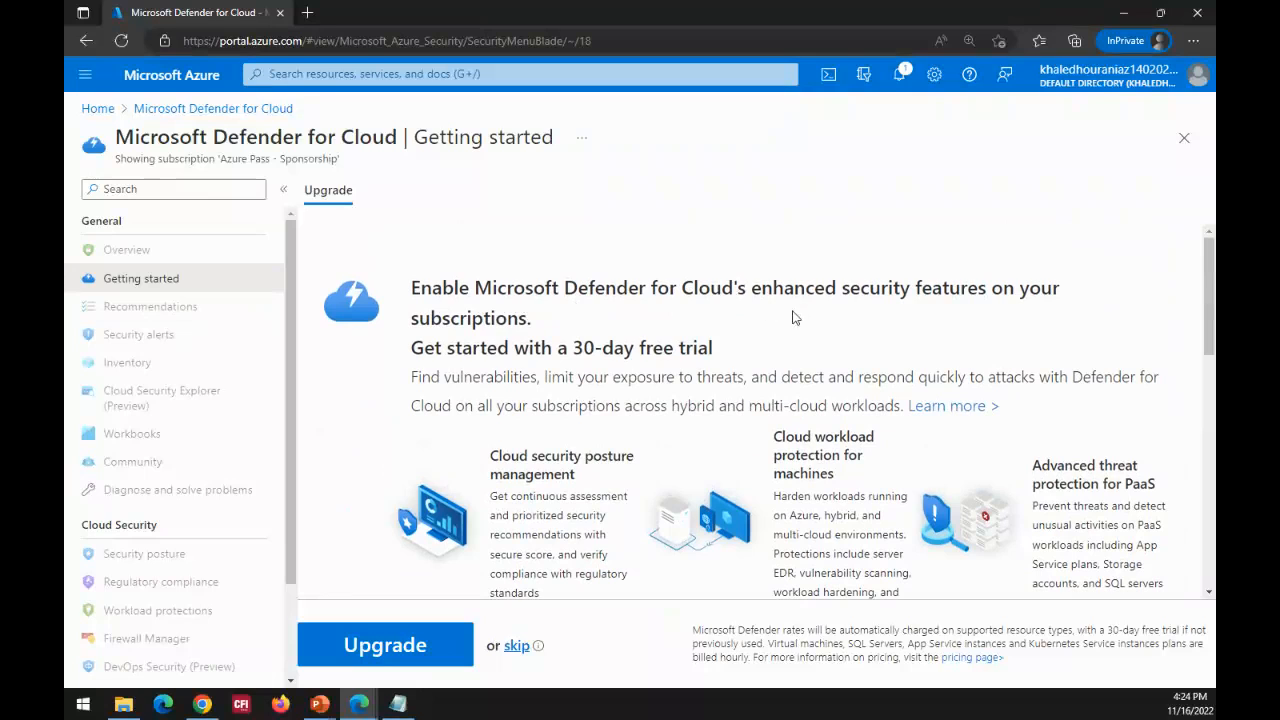
Step: Upgrade the selected Azure Pass - Sponsorship subscription to Defender for Cloud's enhanced security features
{"action": "scroll", "coordinate": [637, 355], "scroll_direction": "down", "scroll_amount": 1}
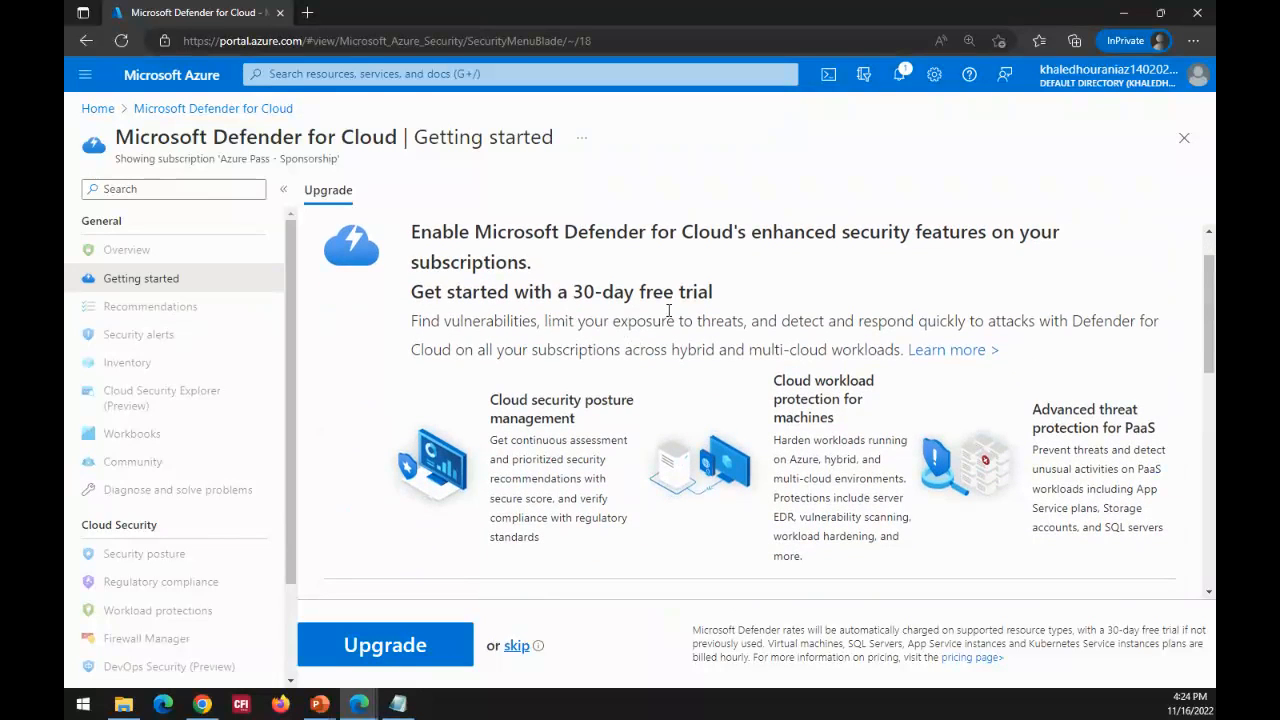
{"action": "scroll", "coordinate": [669, 311], "scroll_direction": "down", "scroll_amount": 6}
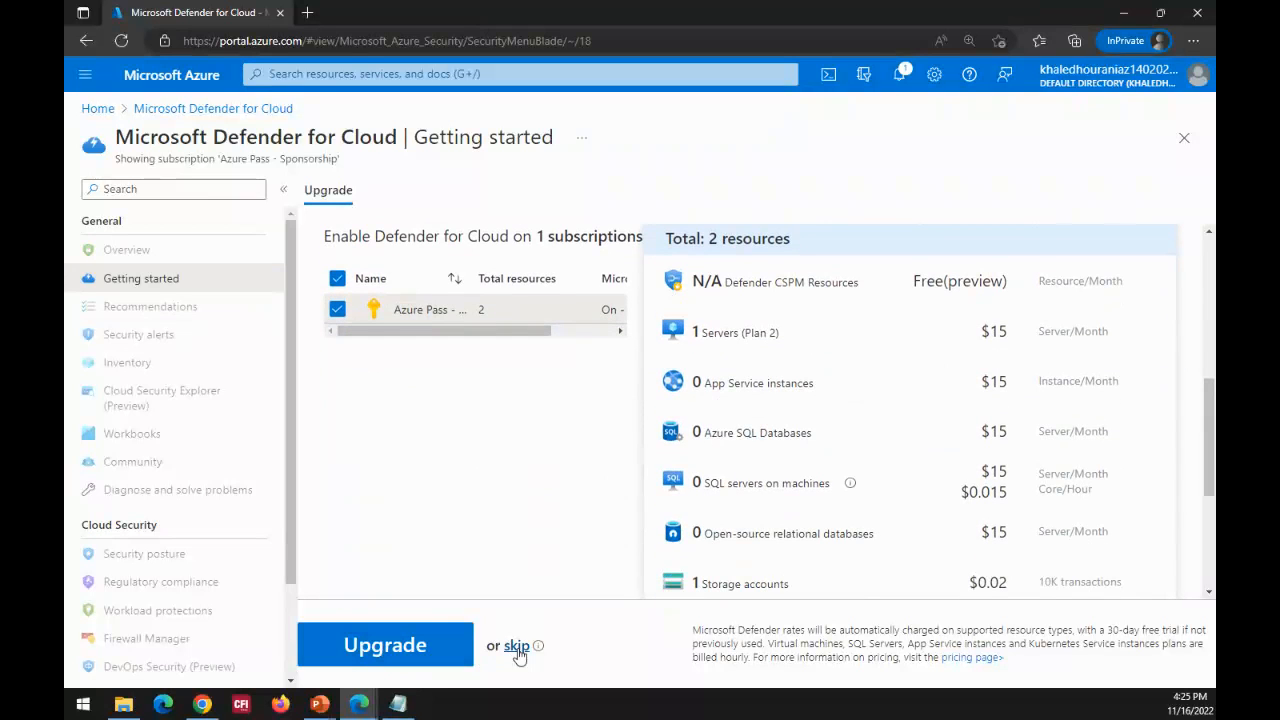
{"action": "left_click", "coordinate": [382, 660]}
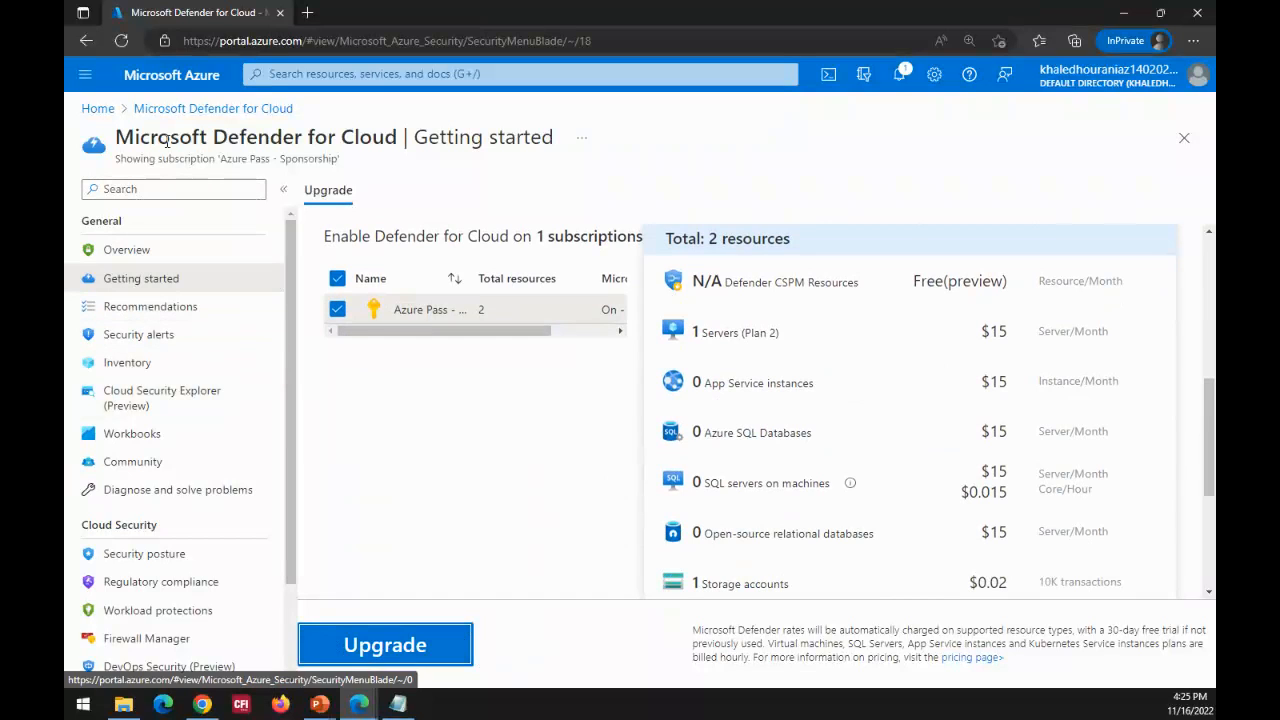
Step: Open the Conditional Access policies in the Security section of the default Azure Active Directory
{"action": "left_click", "coordinate": [97, 109]}
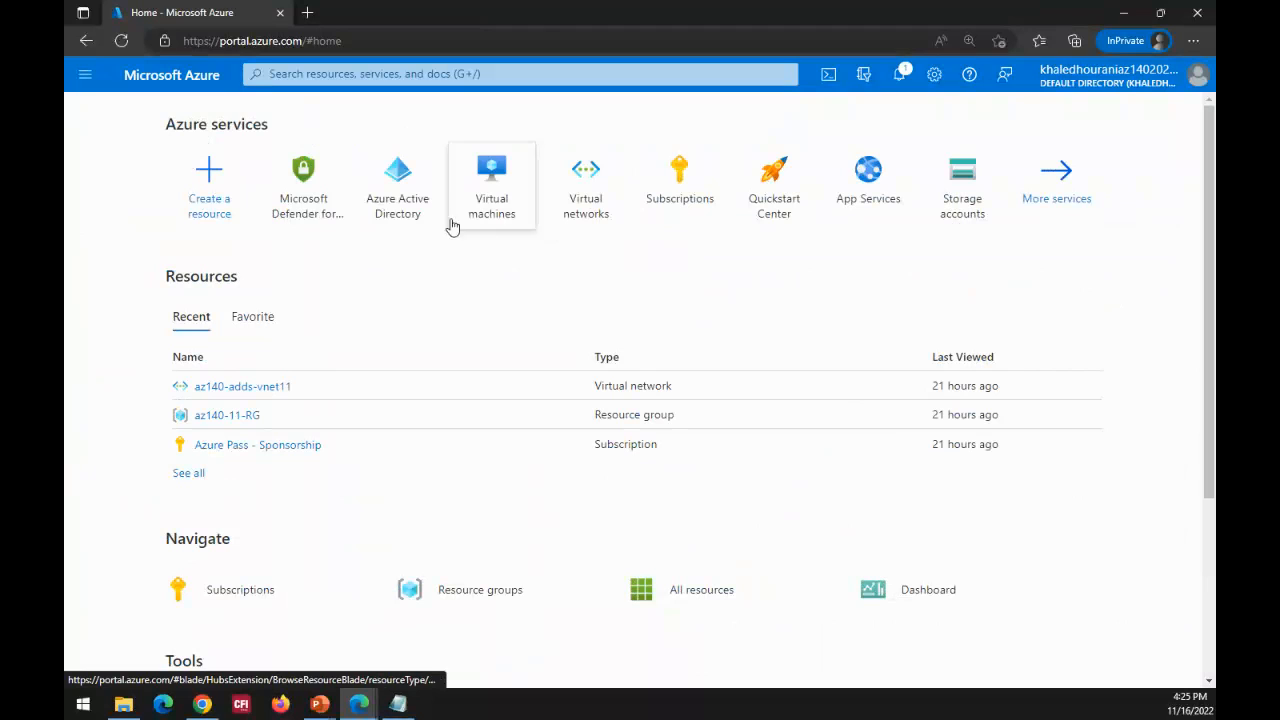
{"action": "left_click", "coordinate": [401, 221]}
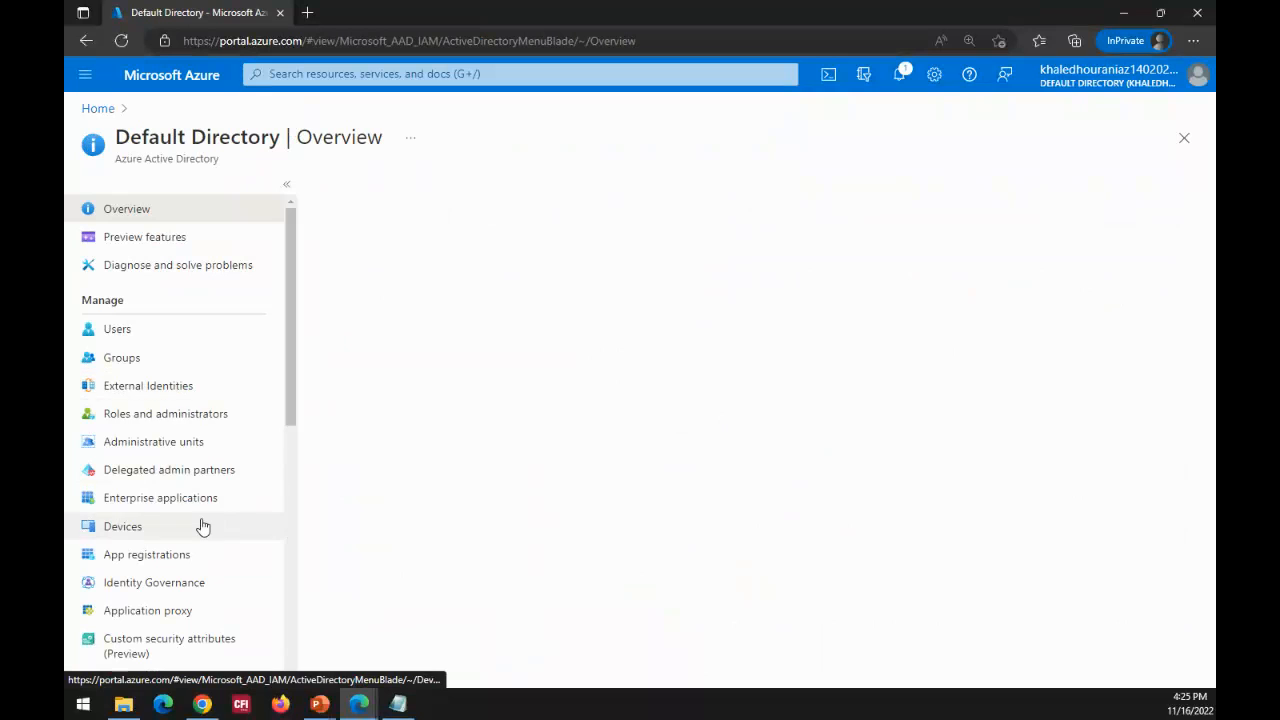
{"action": "left_click_drag", "start_coordinate": [295, 378], "coordinate": [180, 551]}
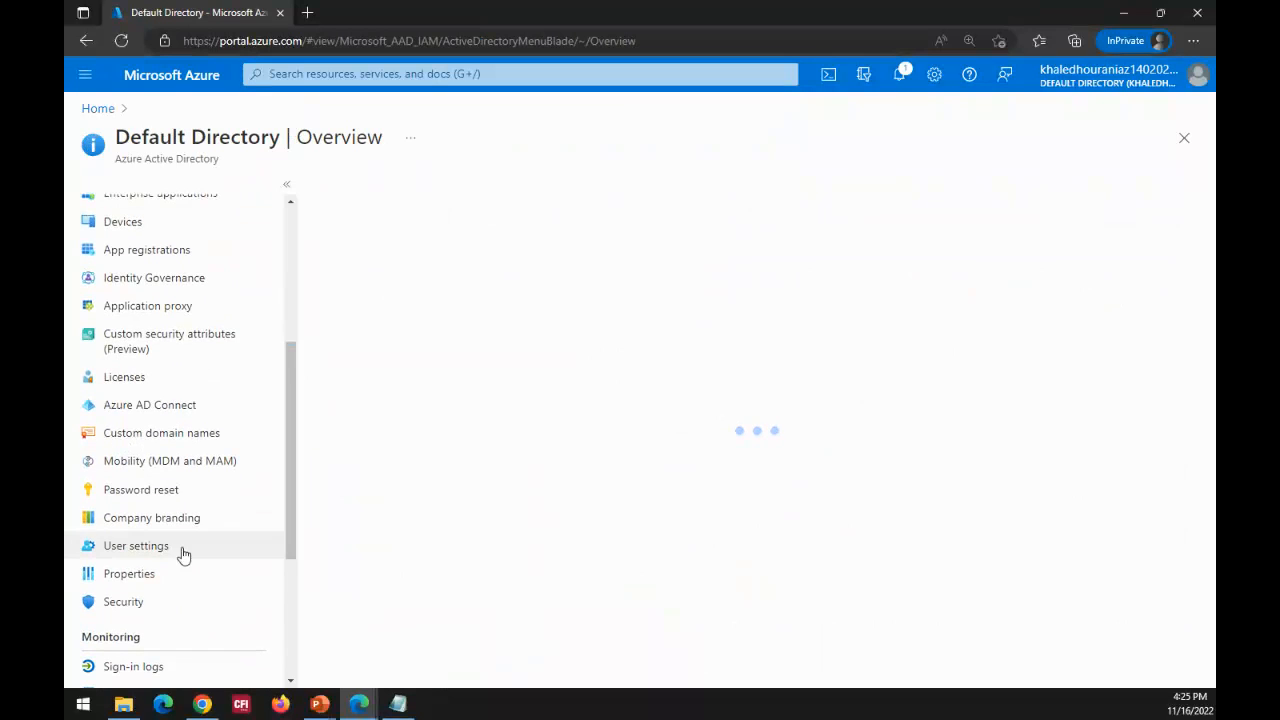
{"action": "left_click", "coordinate": [140, 603]}
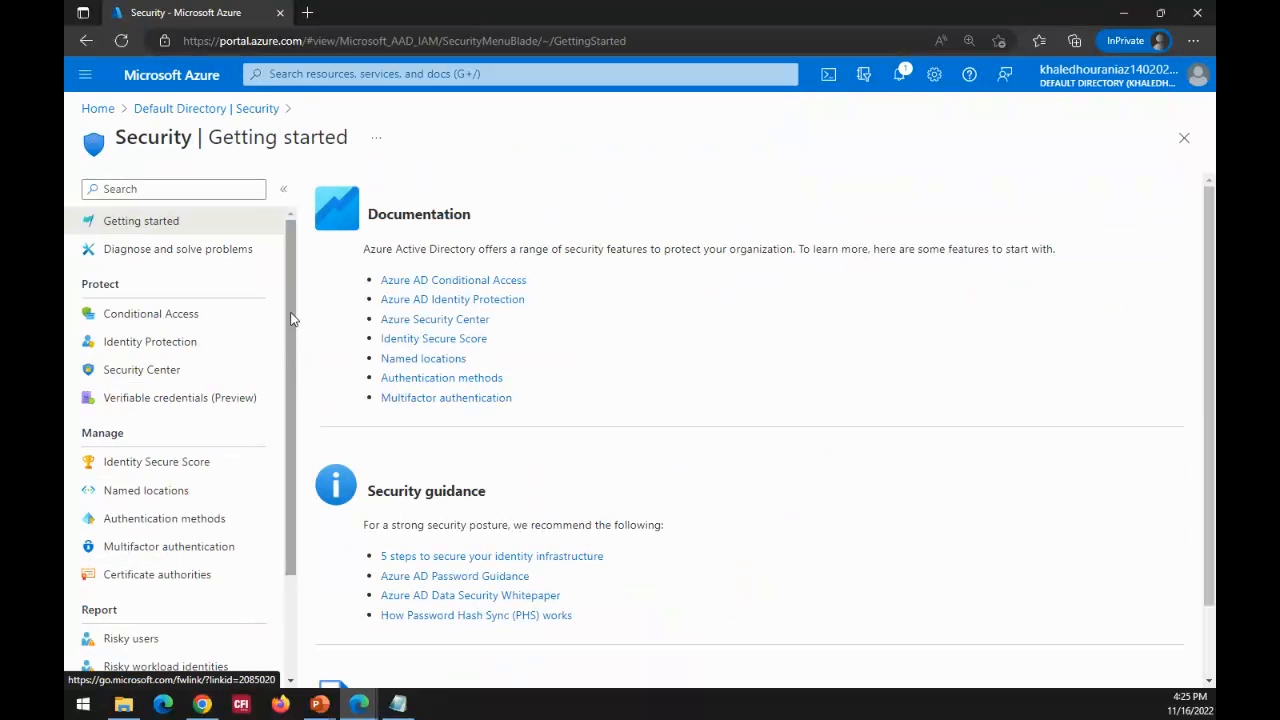
{"action": "left_click", "coordinate": [190, 327]}
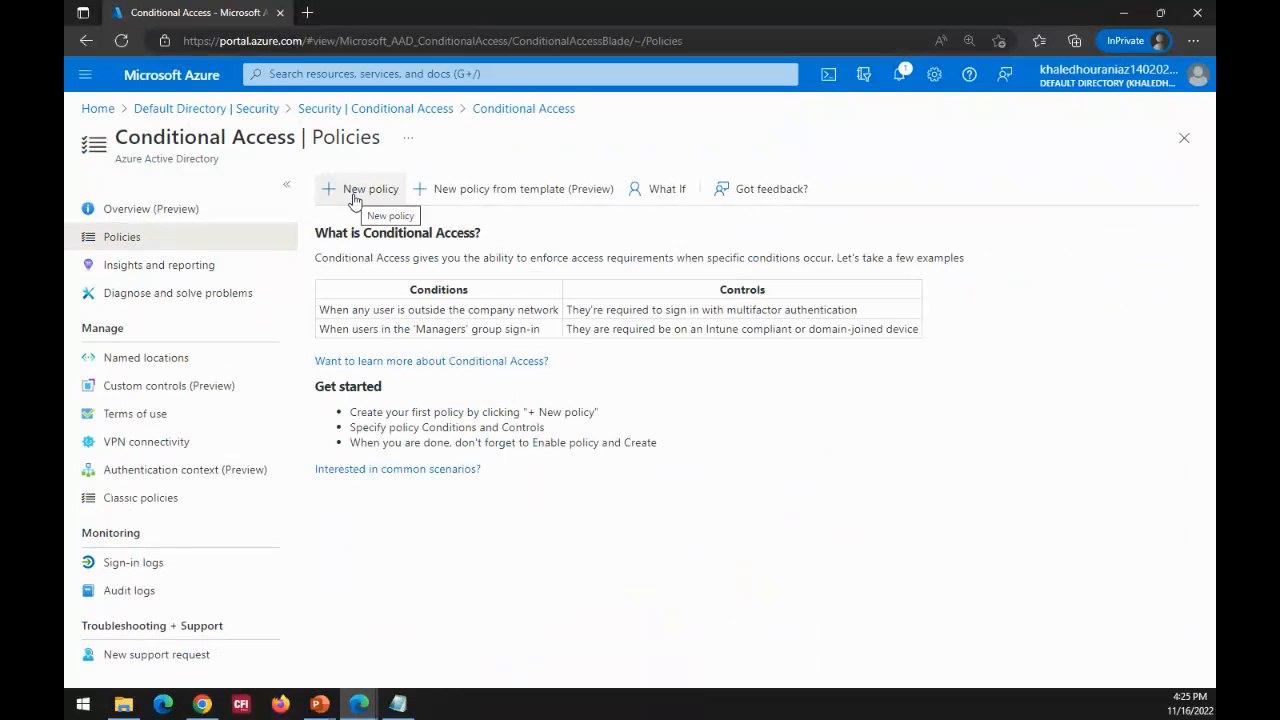
{"action": "left_click", "coordinate": [353, 200]}
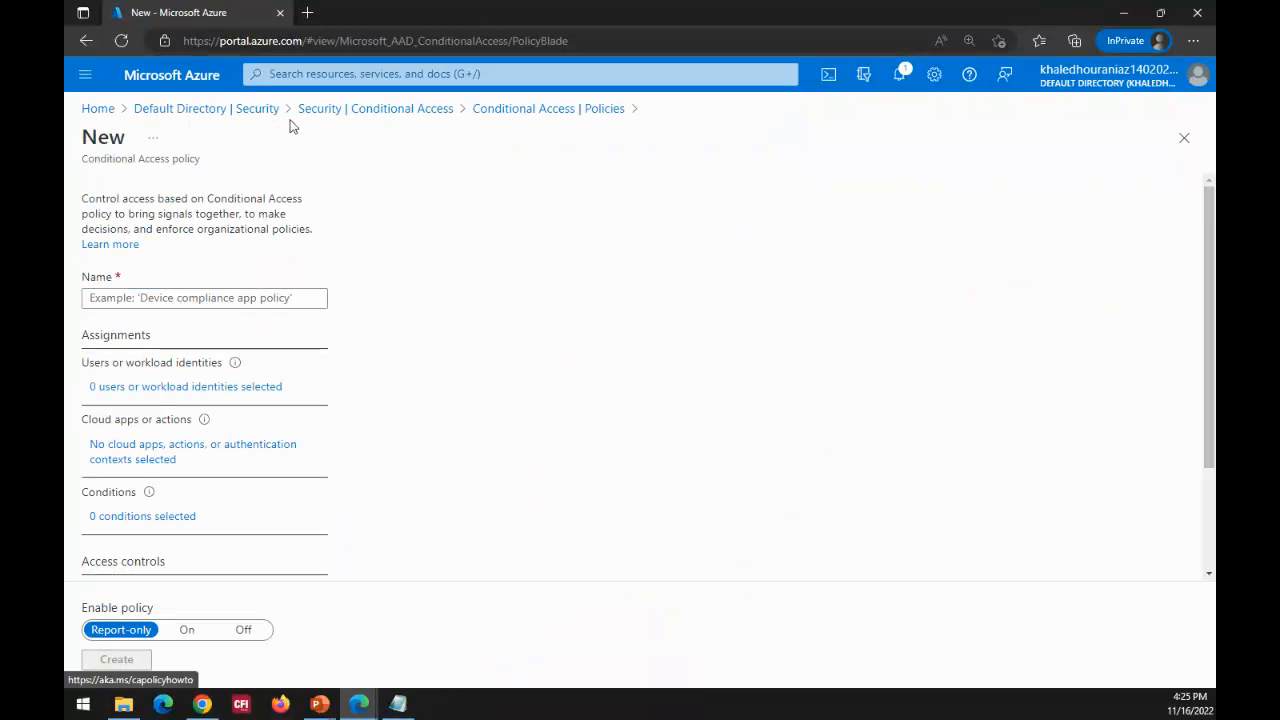
{"action": "left_click", "coordinate": [408, 118]}
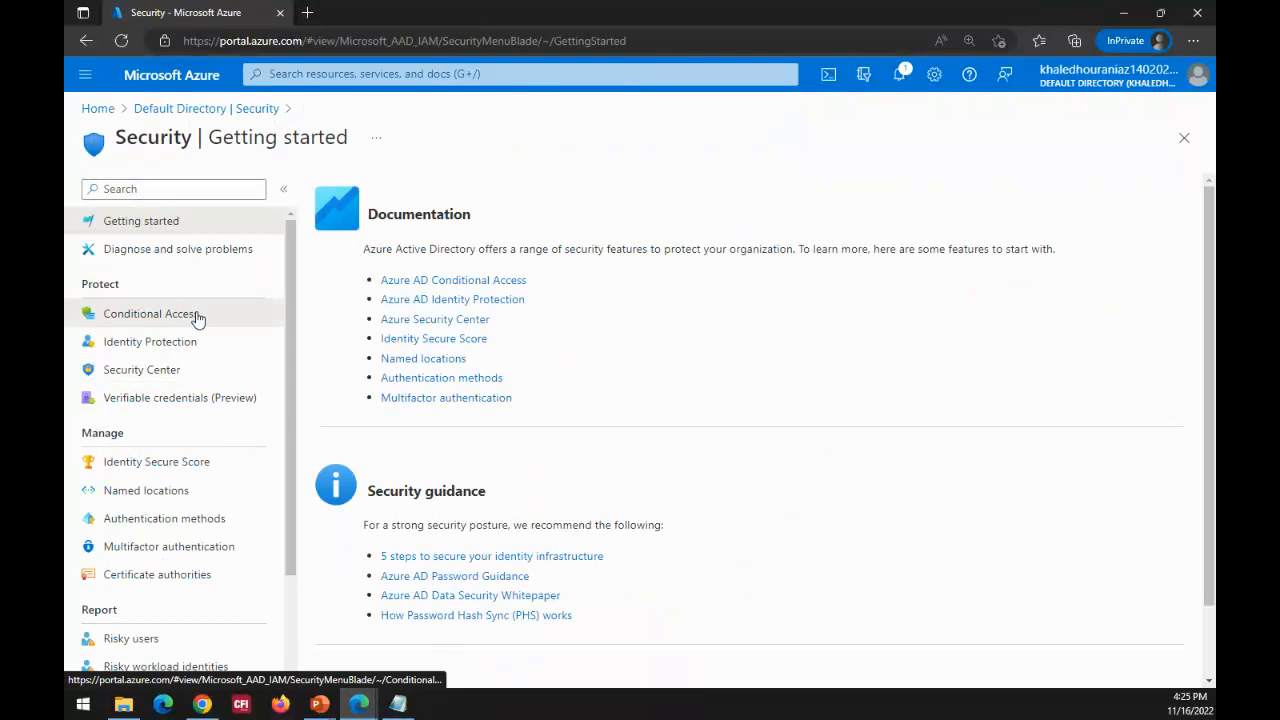
{"action": "left_click", "coordinate": [196, 316]}
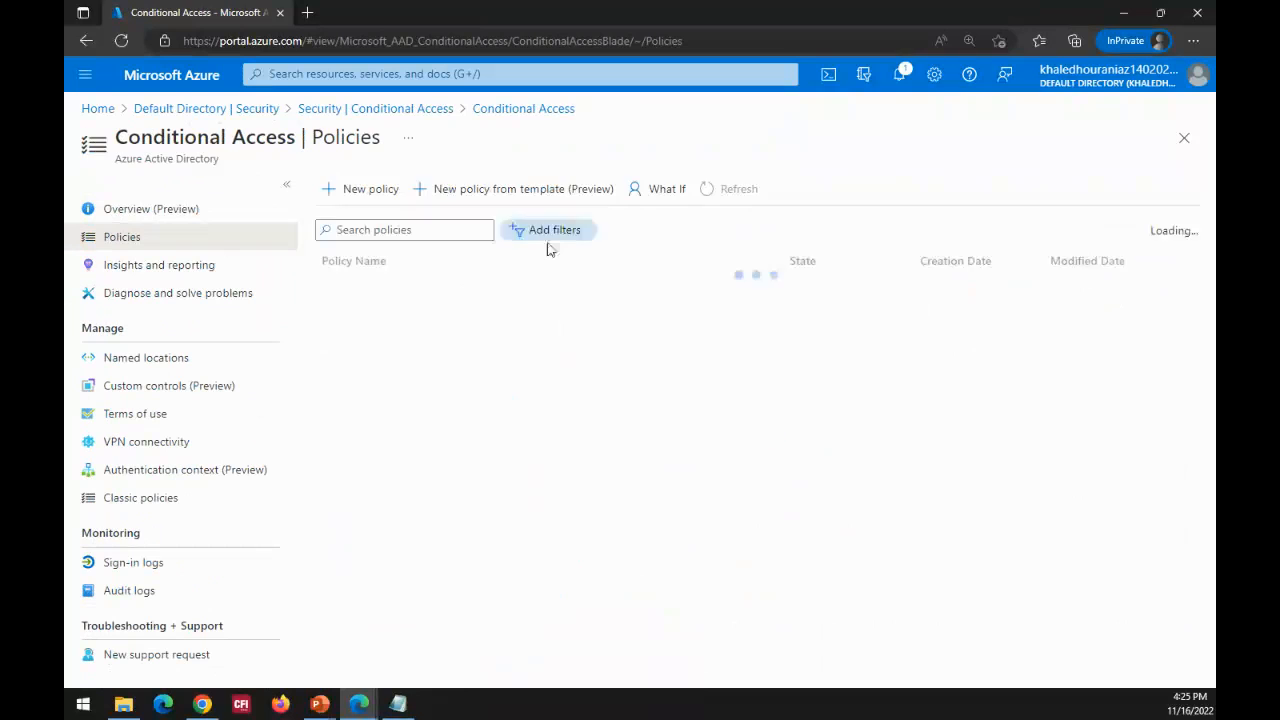
Step: Open policy creation from a template, examine the recommended Identities templates, and return to the directory's Security section without creating a policy
{"action": "left_click", "coordinate": [494, 196]}
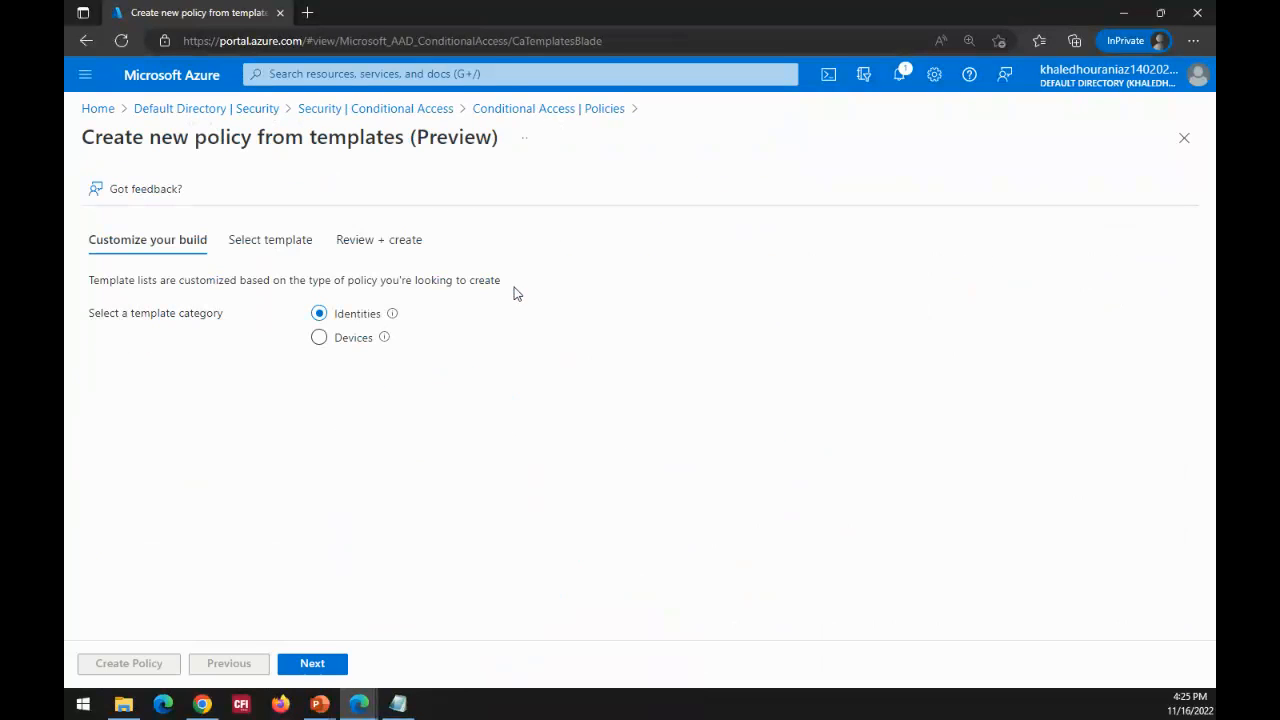
{"action": "left_click", "coordinate": [267, 245]}
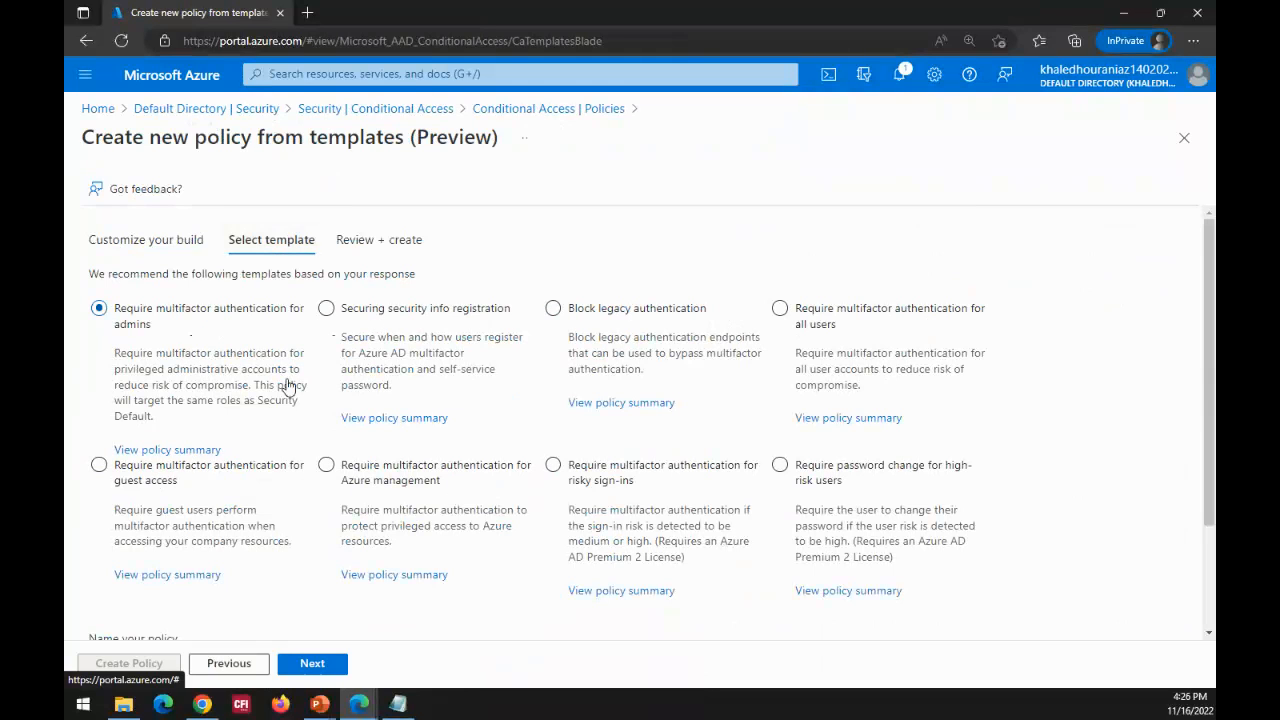
{"action": "scroll", "coordinate": [290, 378], "scroll_direction": "down", "scroll_amount": 2}
{"action": "scroll", "coordinate": [260, 380], "scroll_direction": "up", "scroll_amount": 1}
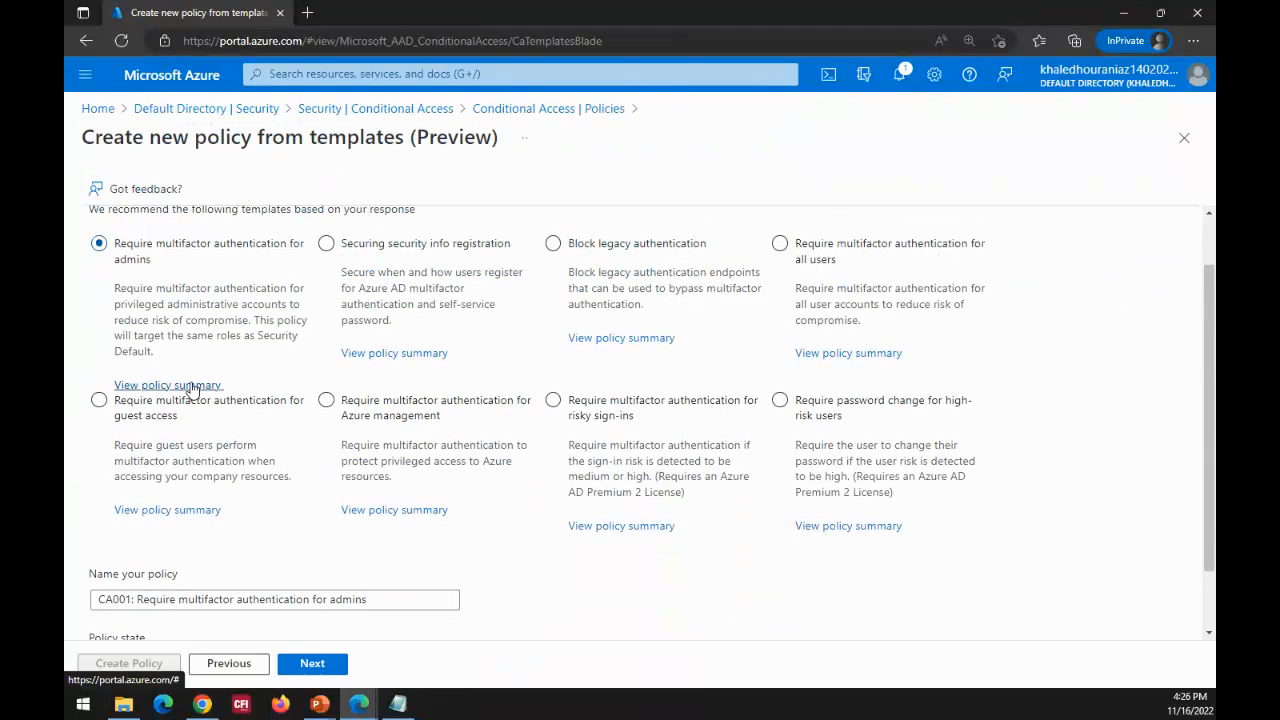
{"action": "left_click", "coordinate": [474, 358]}
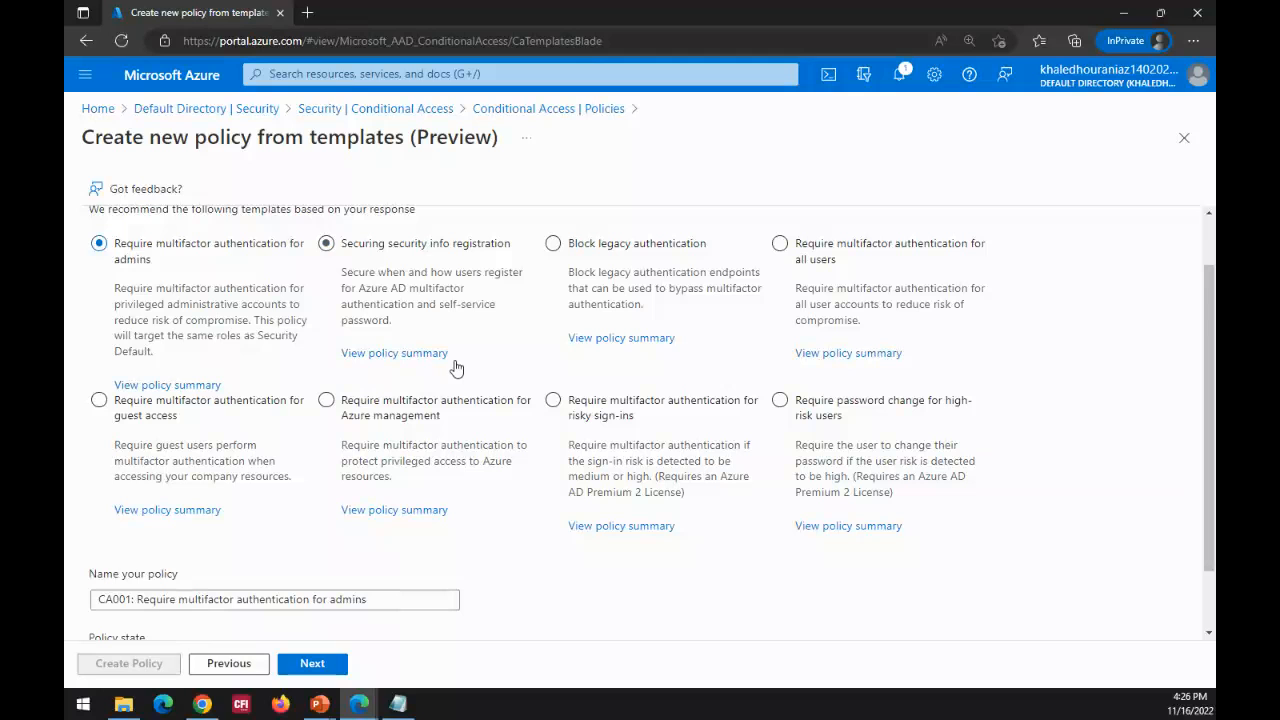
{"action": "scroll", "coordinate": [454, 368], "scroll_direction": "down", "scroll_amount": 1}
{"action": "scroll", "coordinate": [455, 365], "scroll_direction": "up", "scroll_amount": 3}
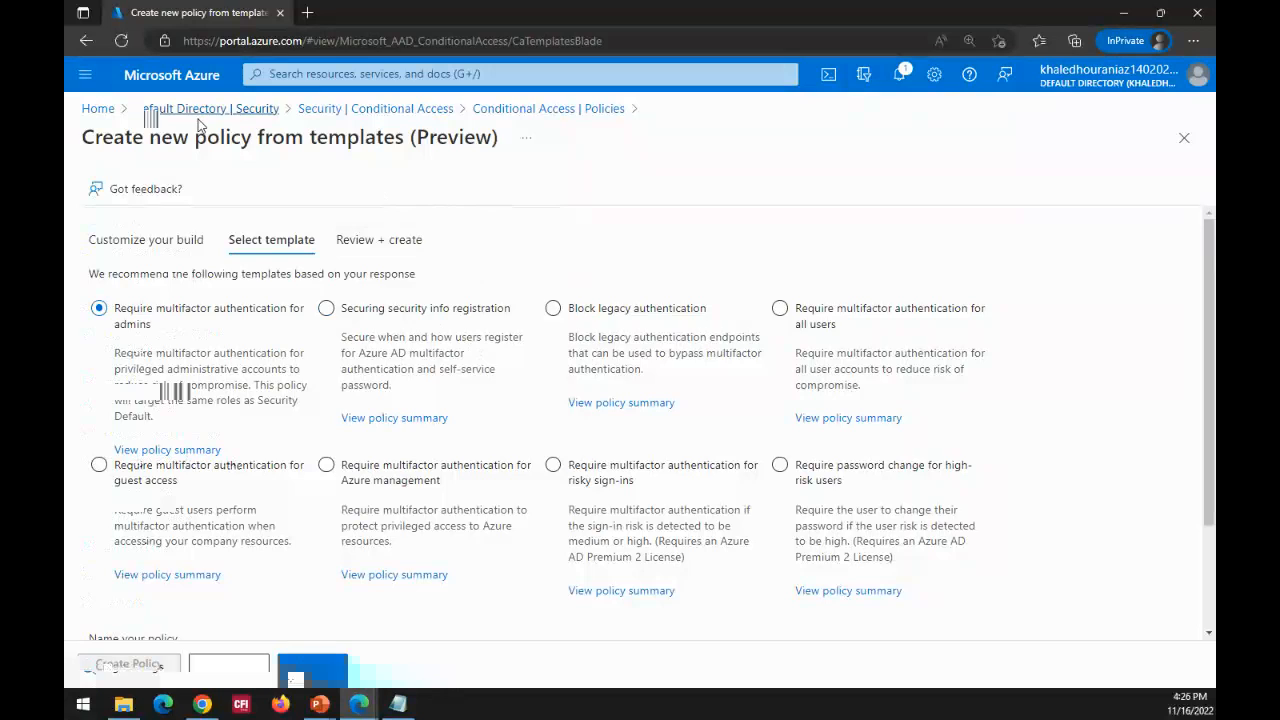
{"action": "left_click", "coordinate": [198, 112]}
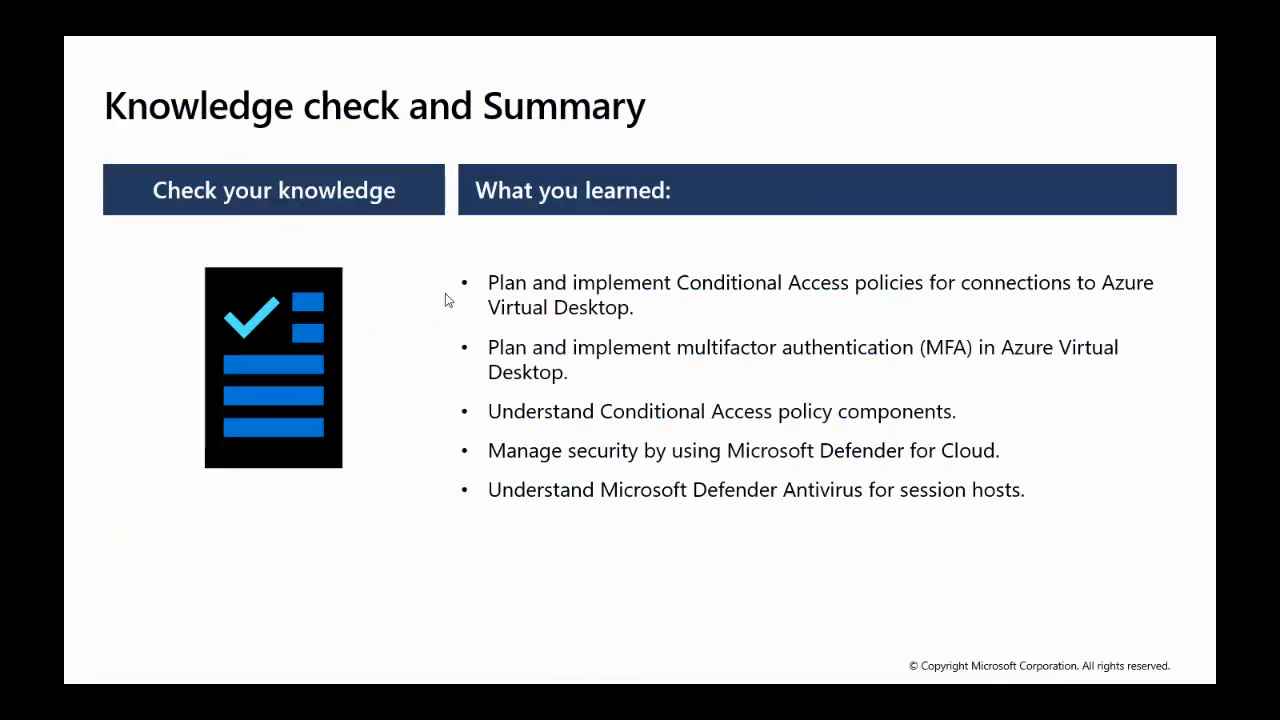
{"action": "right_click", "coordinate": [446, 299]}
{"action": "left_click", "coordinate": [485, 306]}
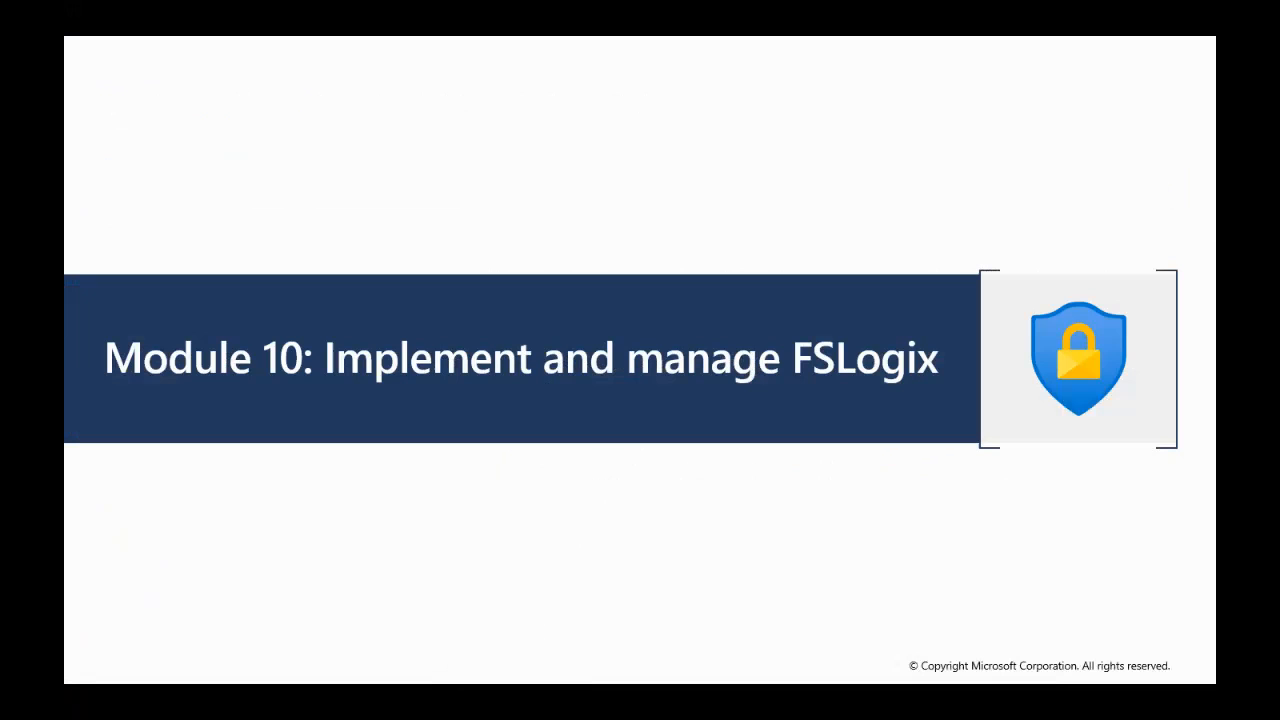
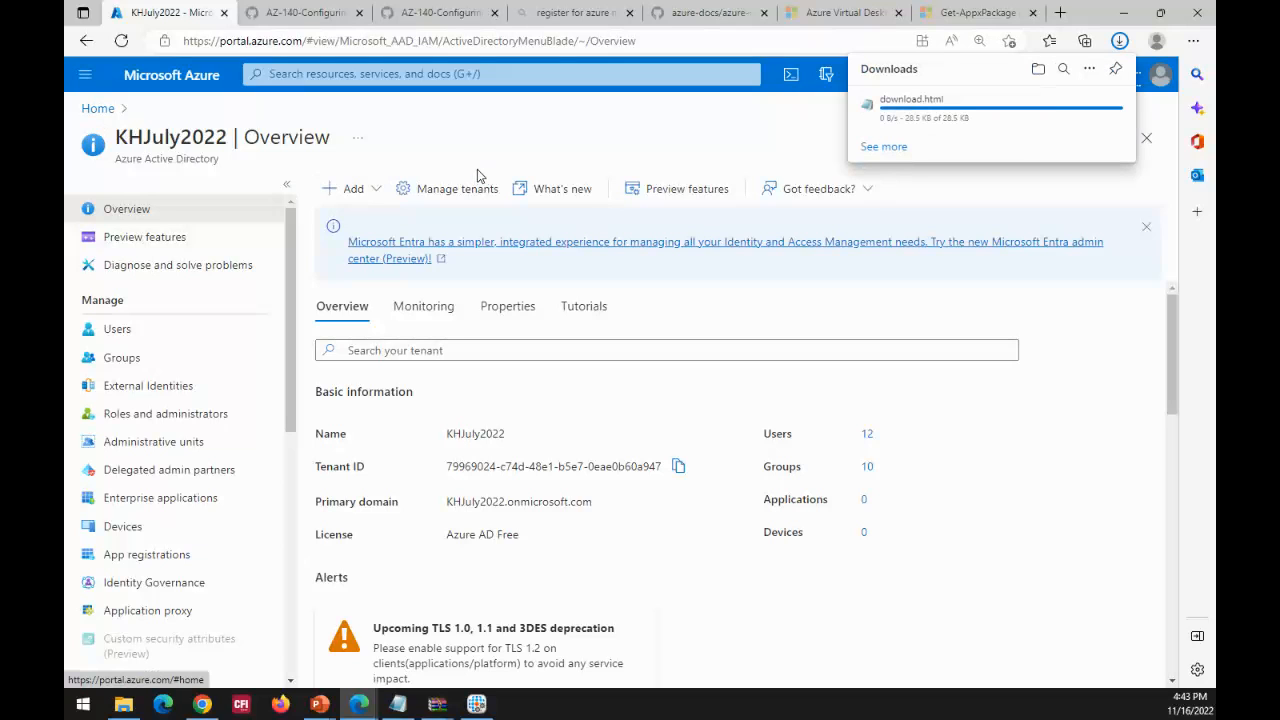
Step: Search the portal for netapp, open the Azure NetApp Files service and start creating a NetApp account
{"action": "left_click", "coordinate": [307, 76]}
{"action": "type", "text": "n"}
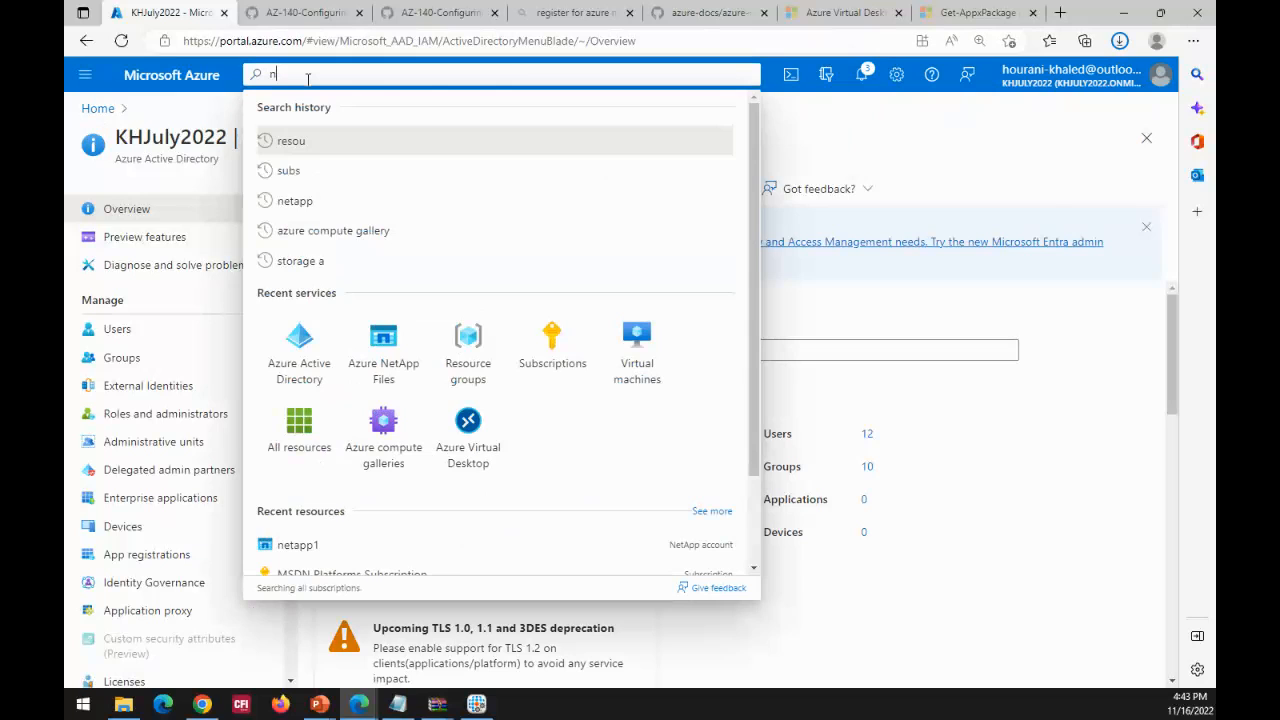
{"action": "type", "text": "et"}
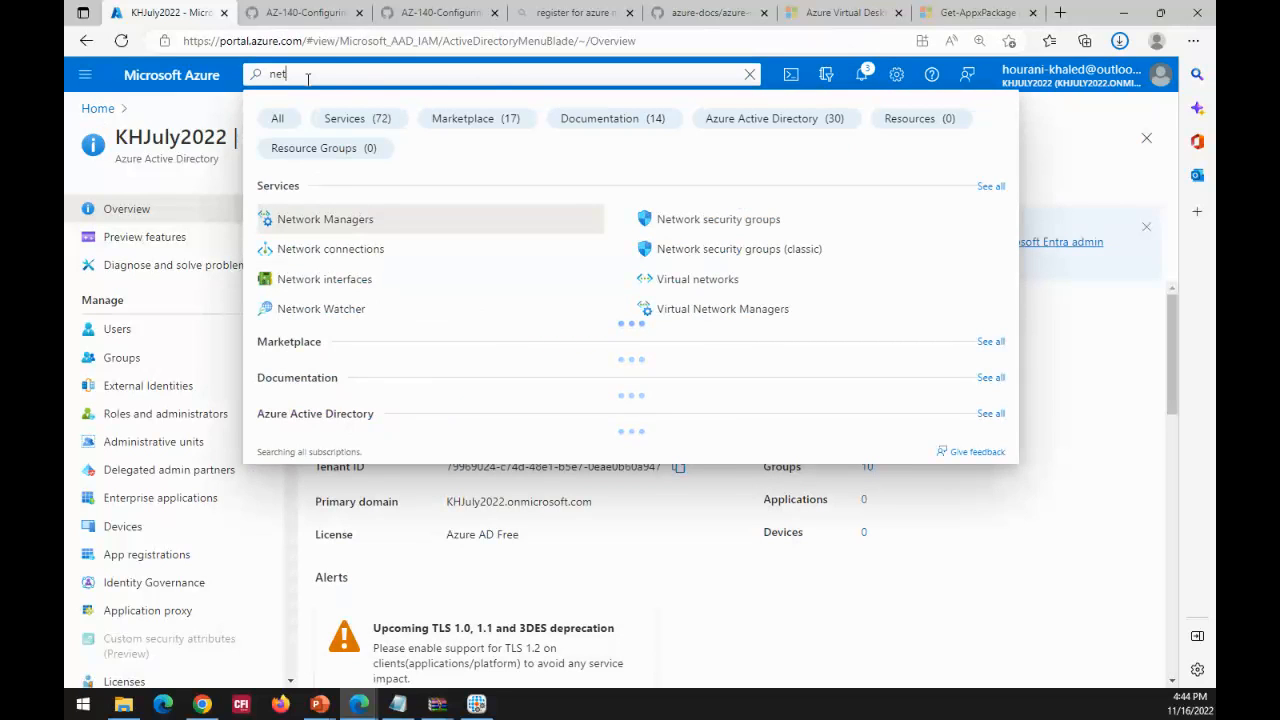
{"action": "type", "text": "app"}
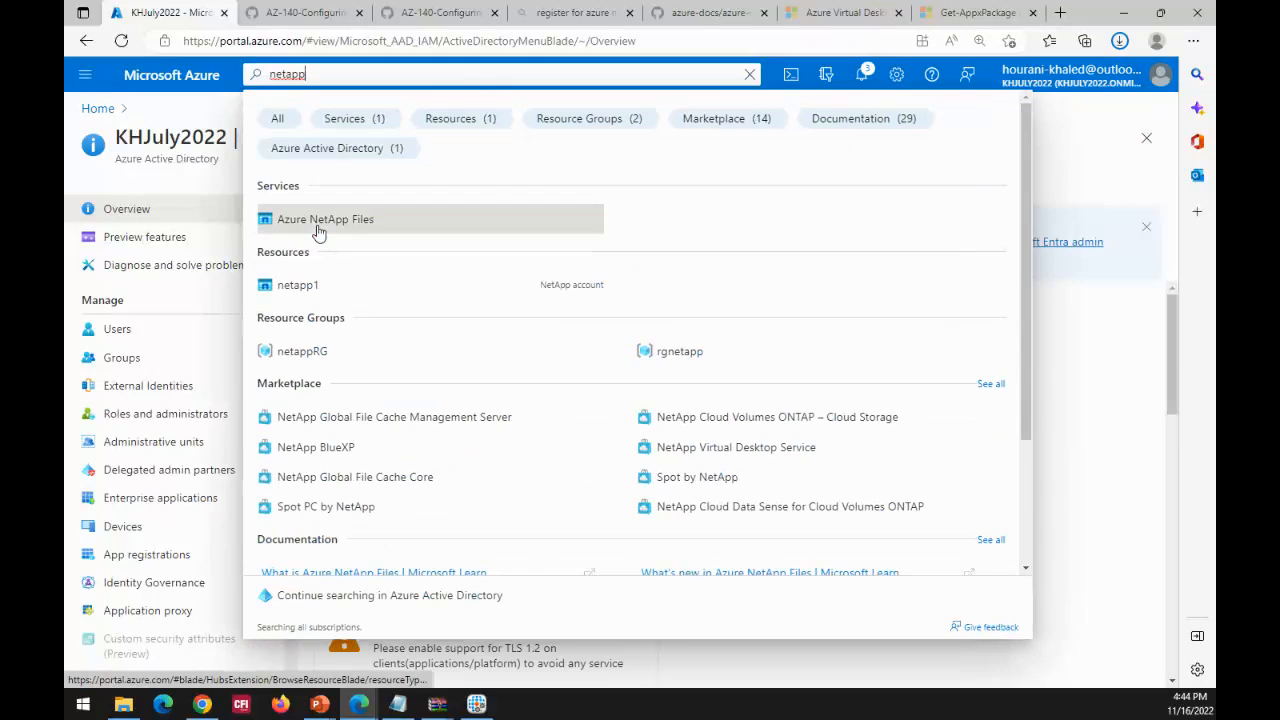
{"action": "left_click", "coordinate": [318, 226]}
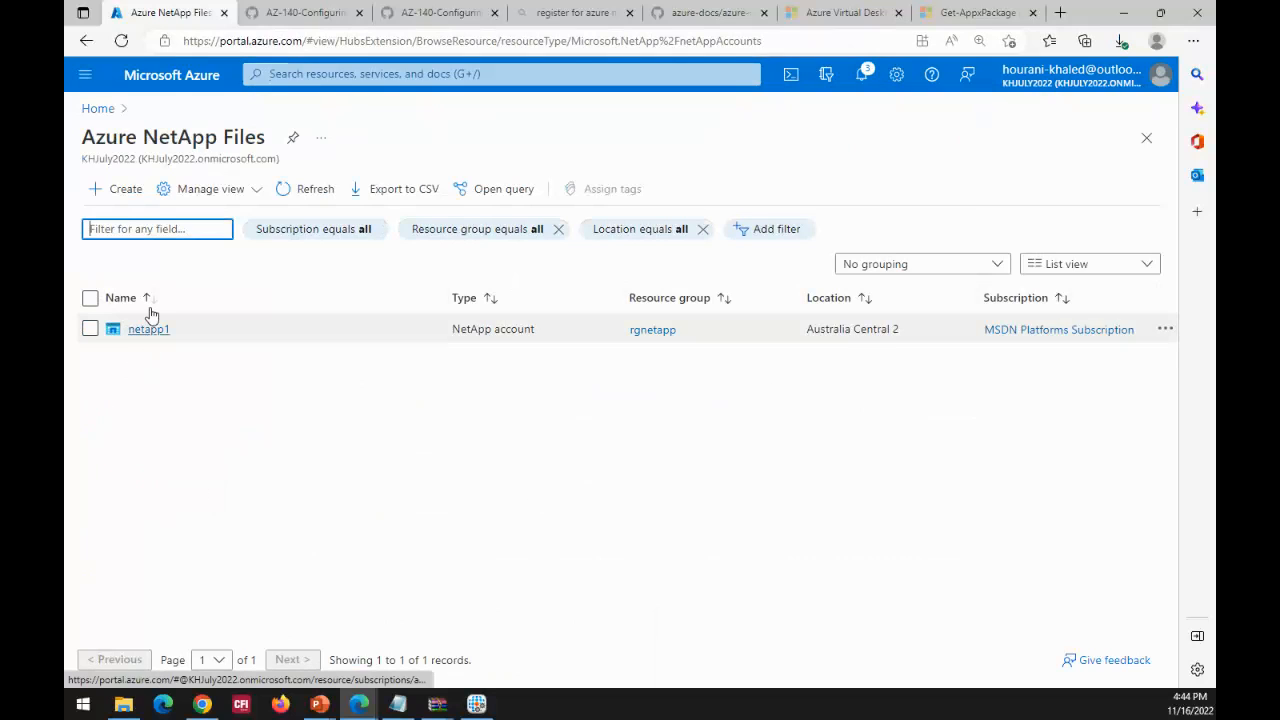
{"action": "left_click", "coordinate": [122, 201]}
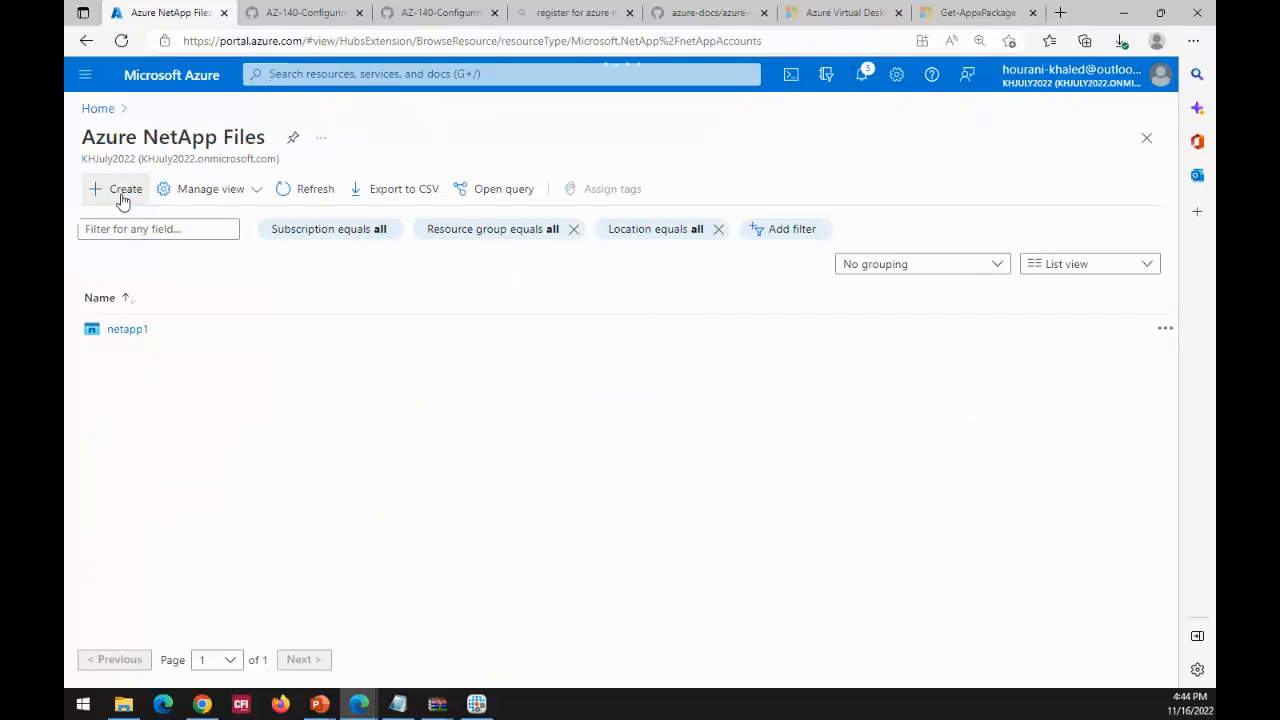
Step: Open the resource providers of the MSDN Platforms Subscription and filter them by "net" to check the Microsoft.NetApp registration
{"action": "left_click", "coordinate": [98, 110]}
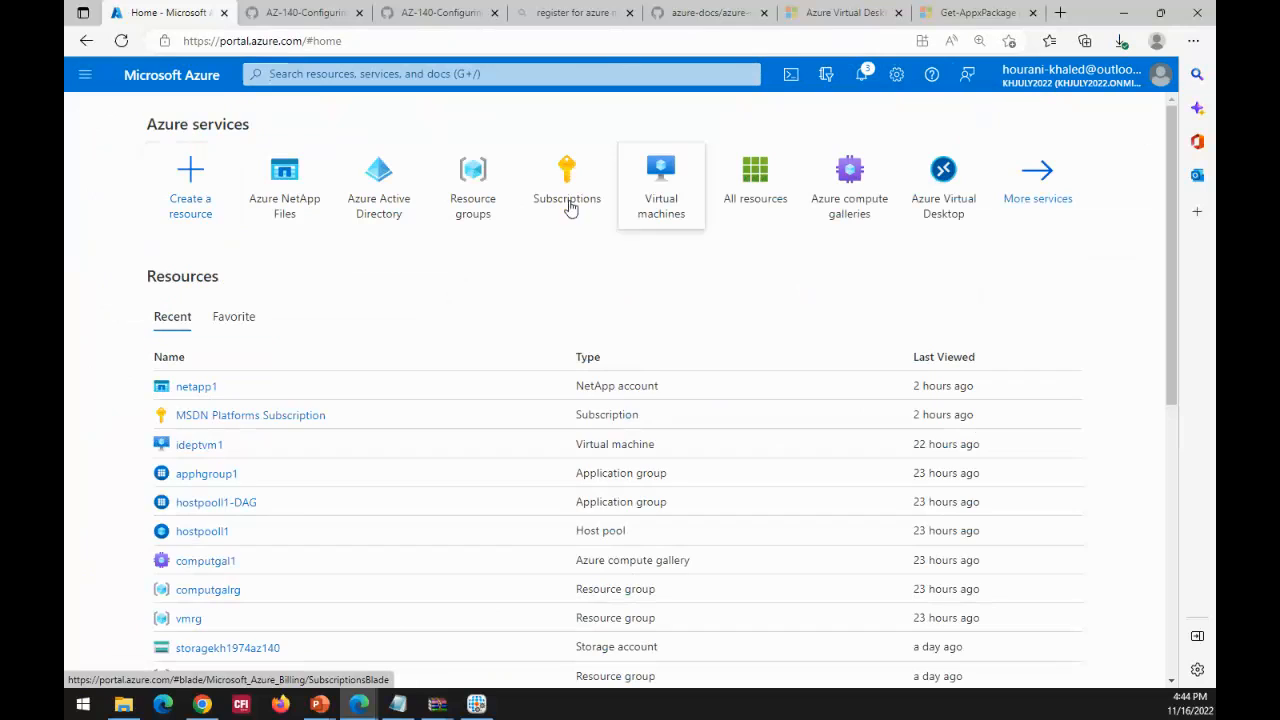
{"action": "left_click", "coordinate": [551, 191]}
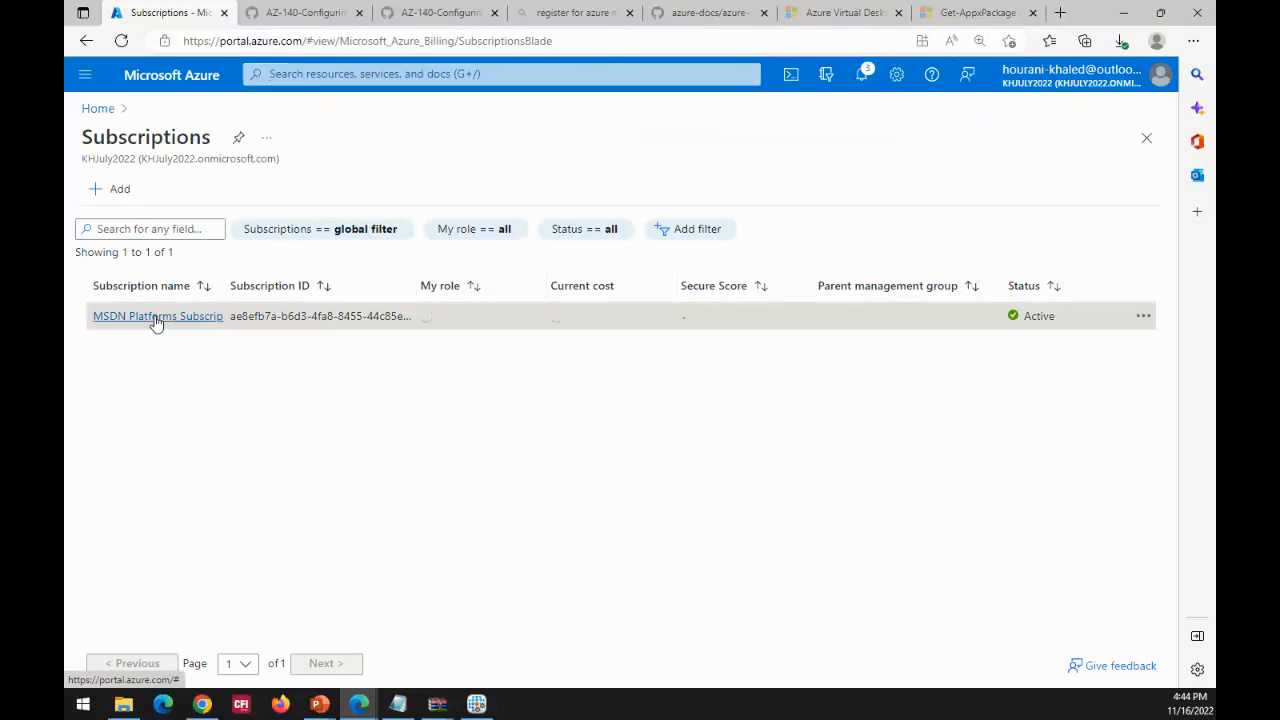
{"action": "left_click", "coordinate": [156, 318]}
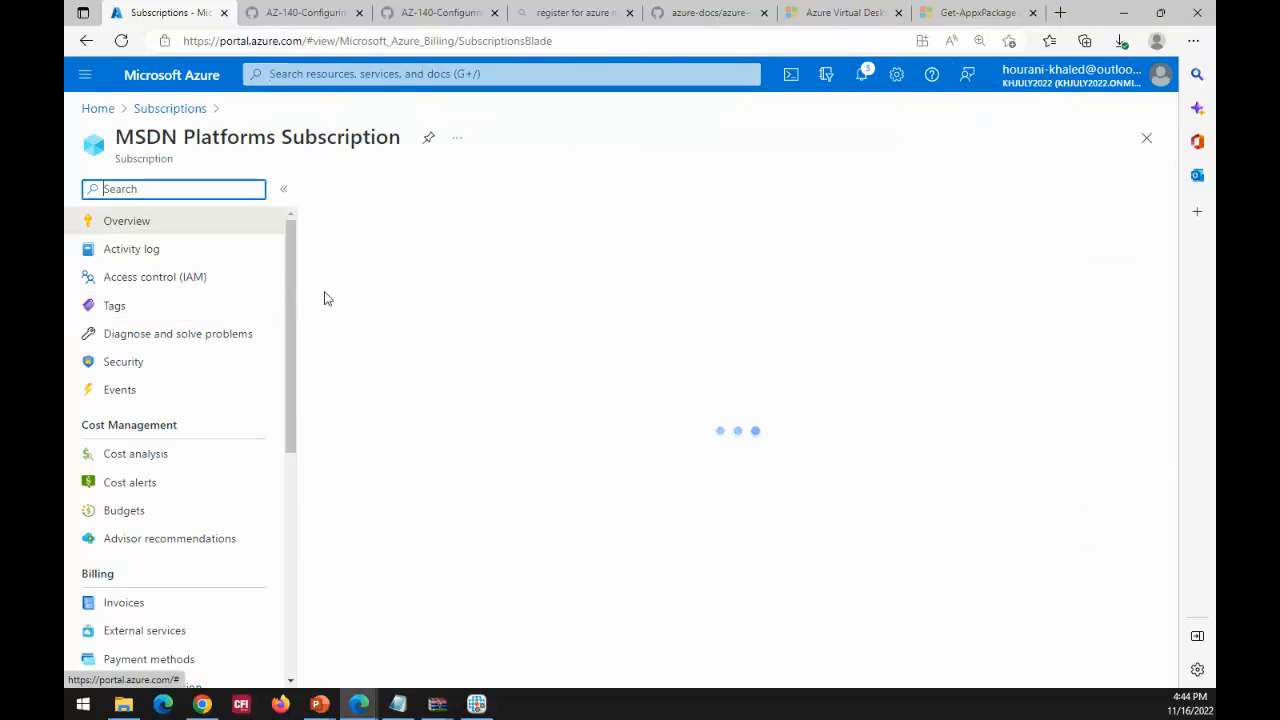
{"action": "left_click_drag", "start_coordinate": [290, 260], "coordinate": [301, 490]}
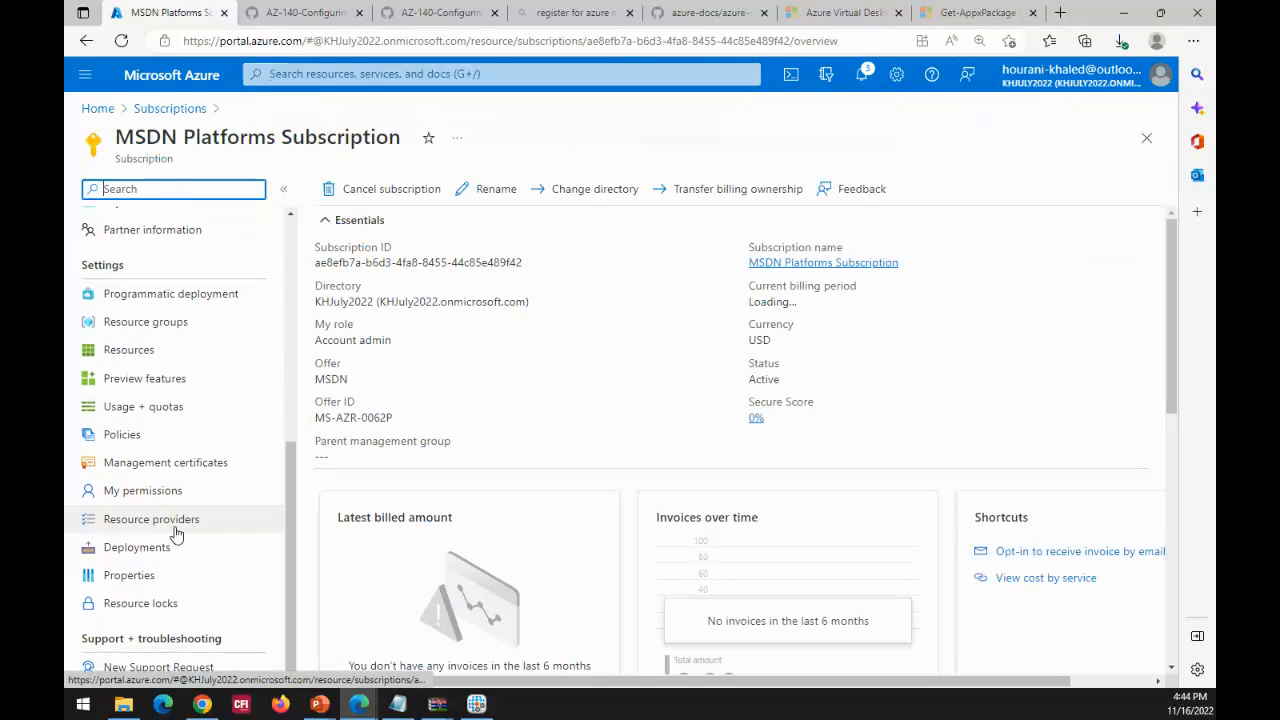
{"action": "left_click", "coordinate": [175, 533]}
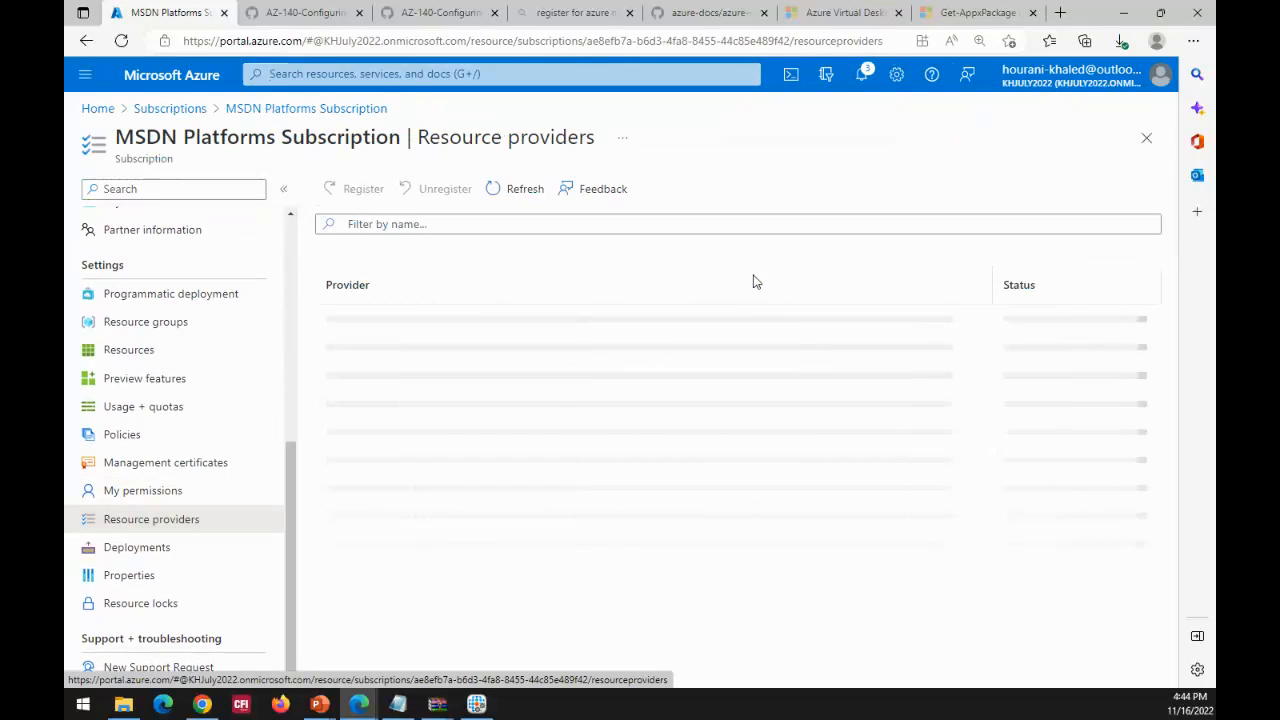
{"action": "left_click", "coordinate": [369, 225]}
{"action": "type", "text": "net"}
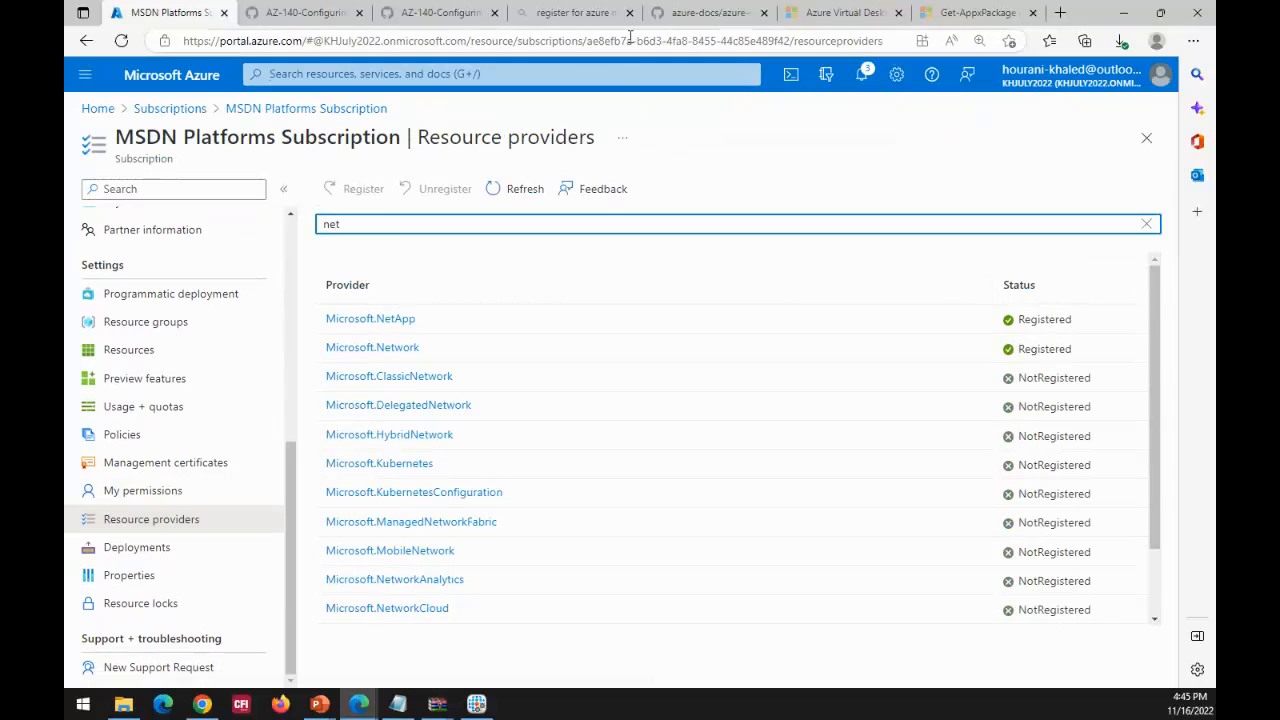
Step: Find the open Bing results on registering for Azure NetApp Files and open the azure-docs quickstart on setting up an account
{"action": "left_click", "coordinate": [582, 13]}
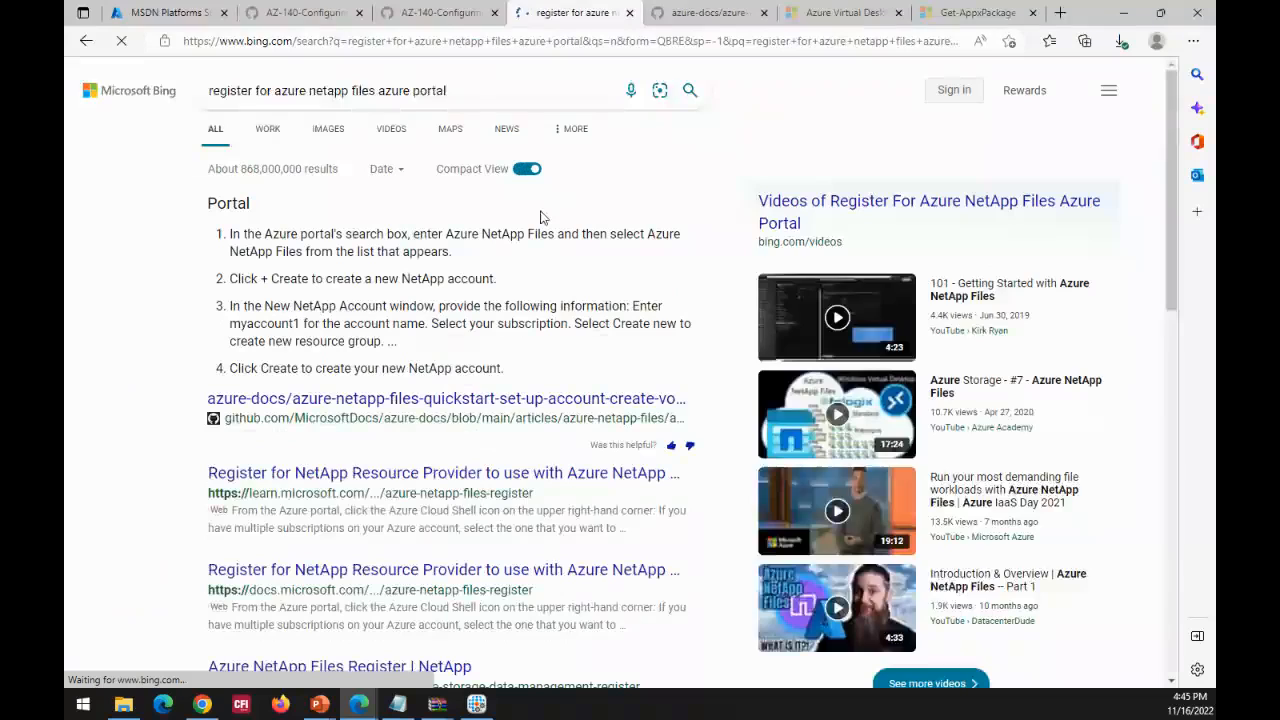
{"action": "left_click", "coordinate": [468, 13]}
{"action": "left_click", "coordinate": [700, 14]}
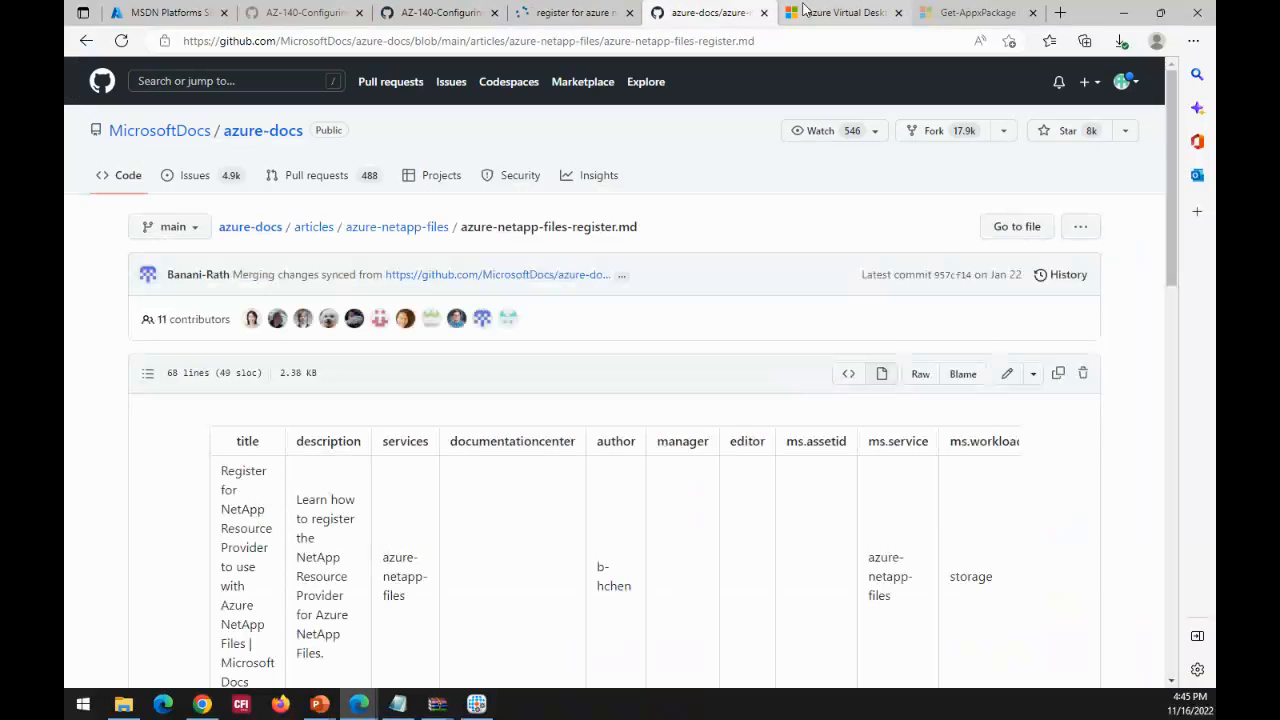
{"action": "left_click", "coordinate": [805, 14]}
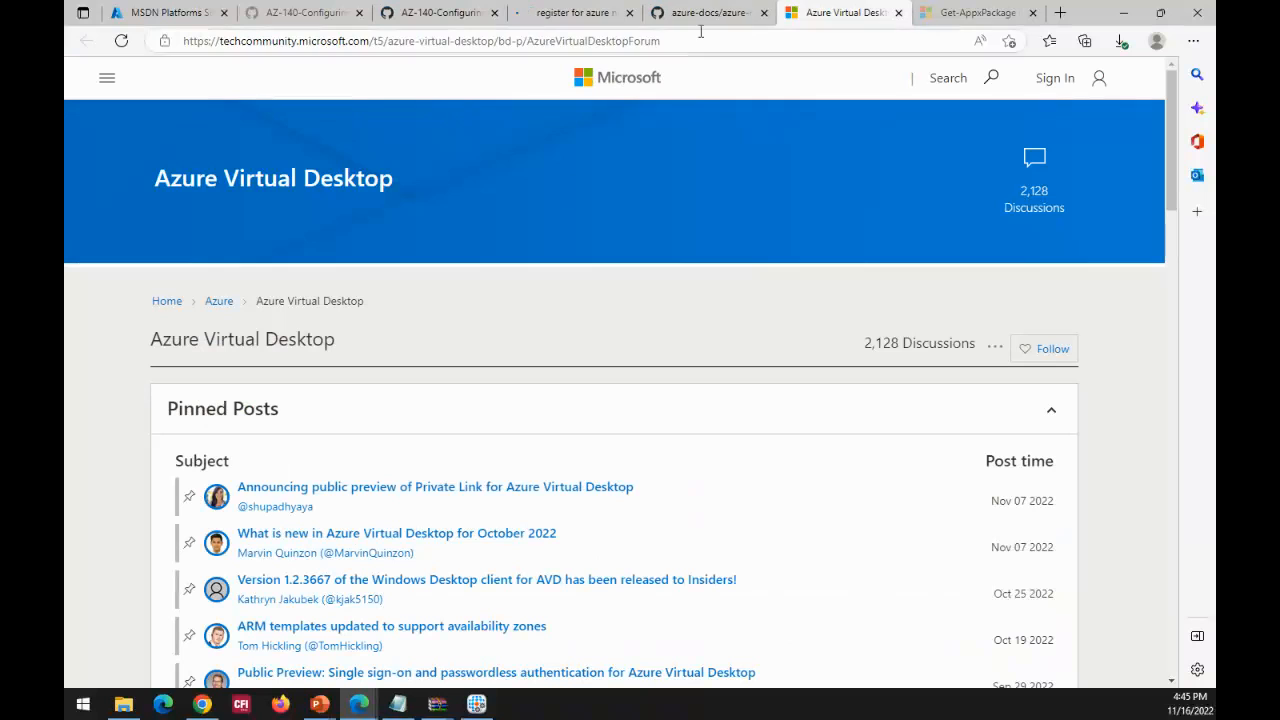
{"action": "left_click", "coordinate": [700, 20]}
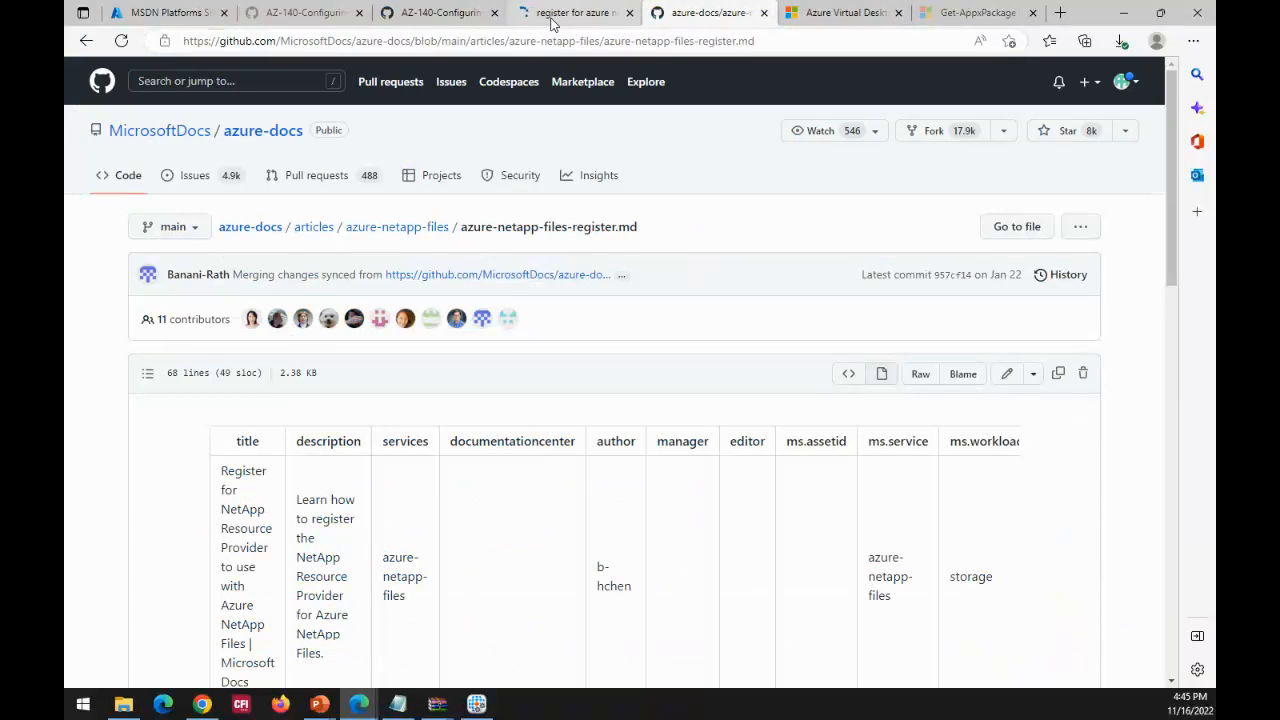
{"action": "left_click", "coordinate": [572, 13]}
{"action": "left_click", "coordinate": [316, 408]}
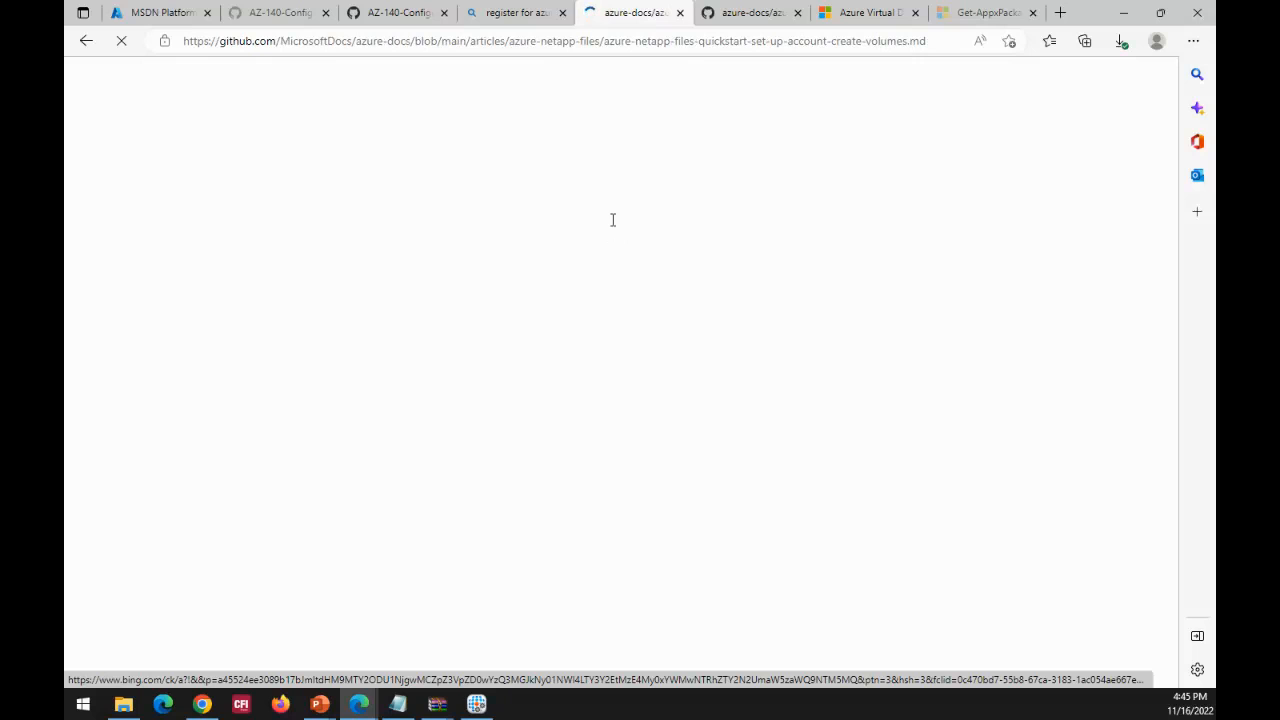
Step: Examine the quickstart's PowerShell commands for selecting the subscription and registering the Microsoft.NetApp resource provider
{"action": "scroll", "coordinate": [608, 371], "scroll_direction": "down", "scroll_amount": 2}
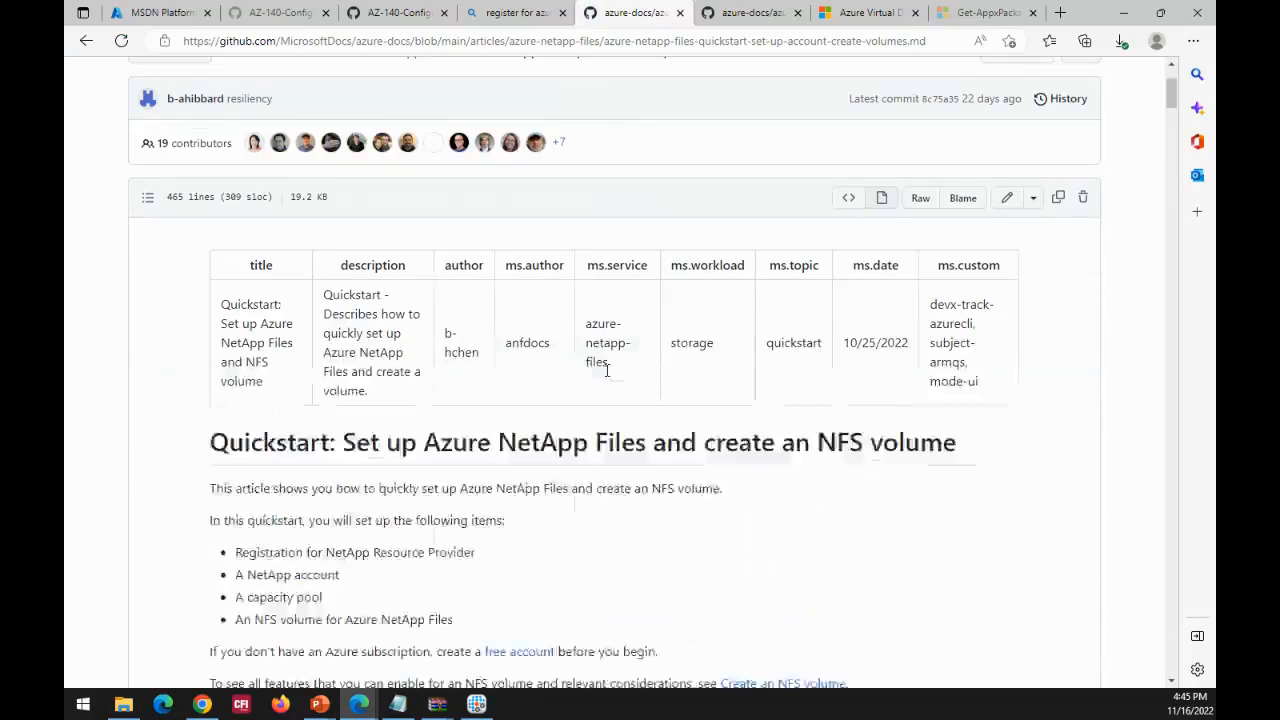
{"action": "scroll", "coordinate": [606, 370], "scroll_direction": "down", "scroll_amount": 6}
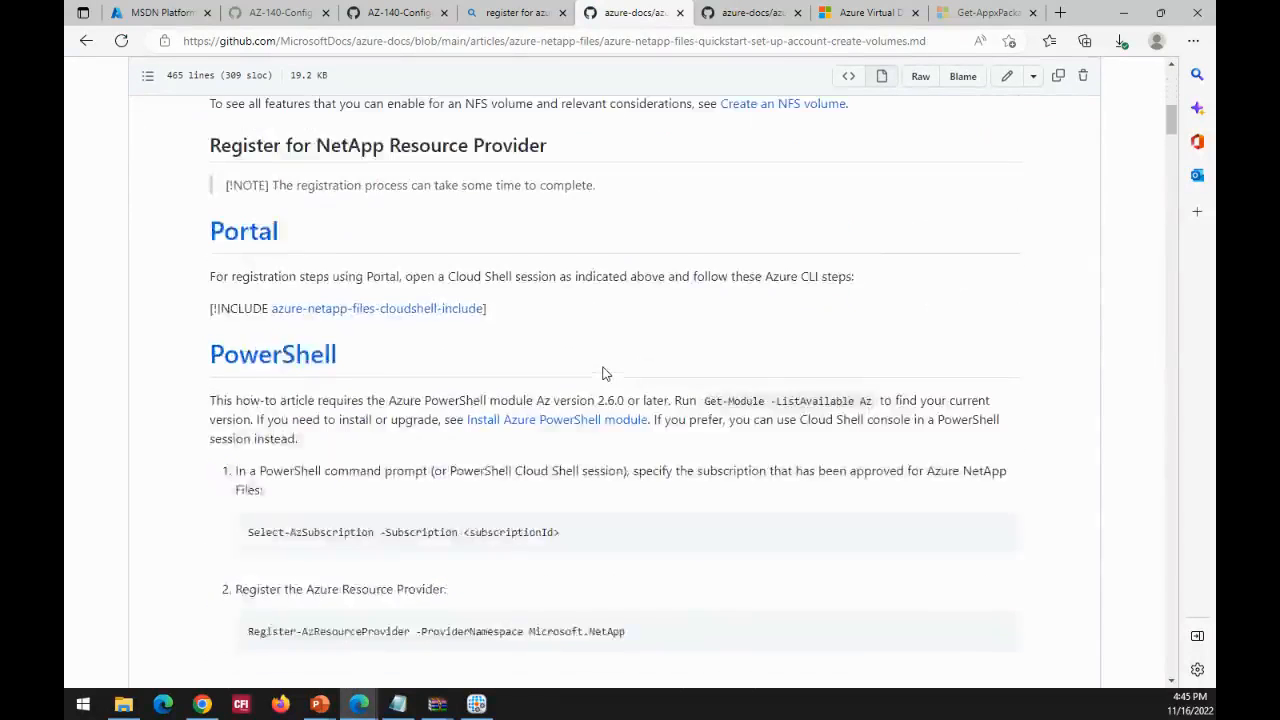
{"action": "scroll", "coordinate": [604, 370], "scroll_direction": "down", "scroll_amount": 2}
{"action": "left_click_drag", "start_coordinate": [572, 344], "coordinate": [200, 354]}
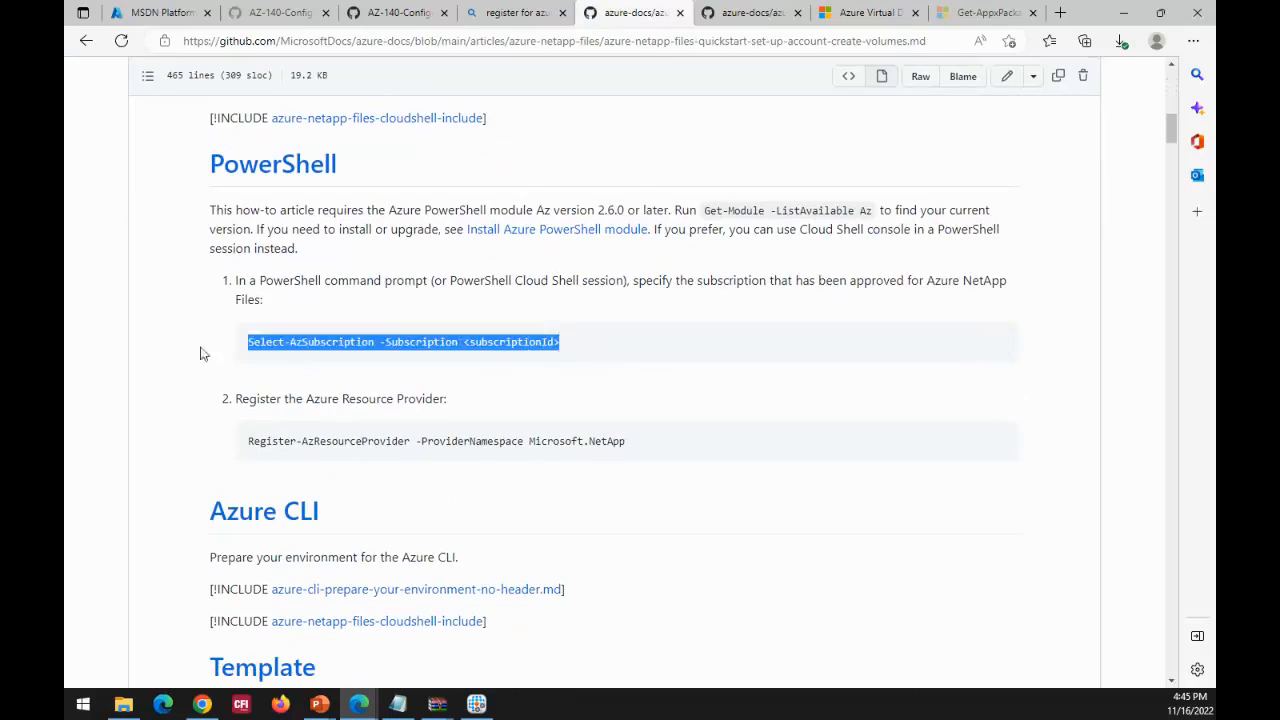
{"action": "left_click_drag", "start_coordinate": [636, 442], "coordinate": [671, 441]}
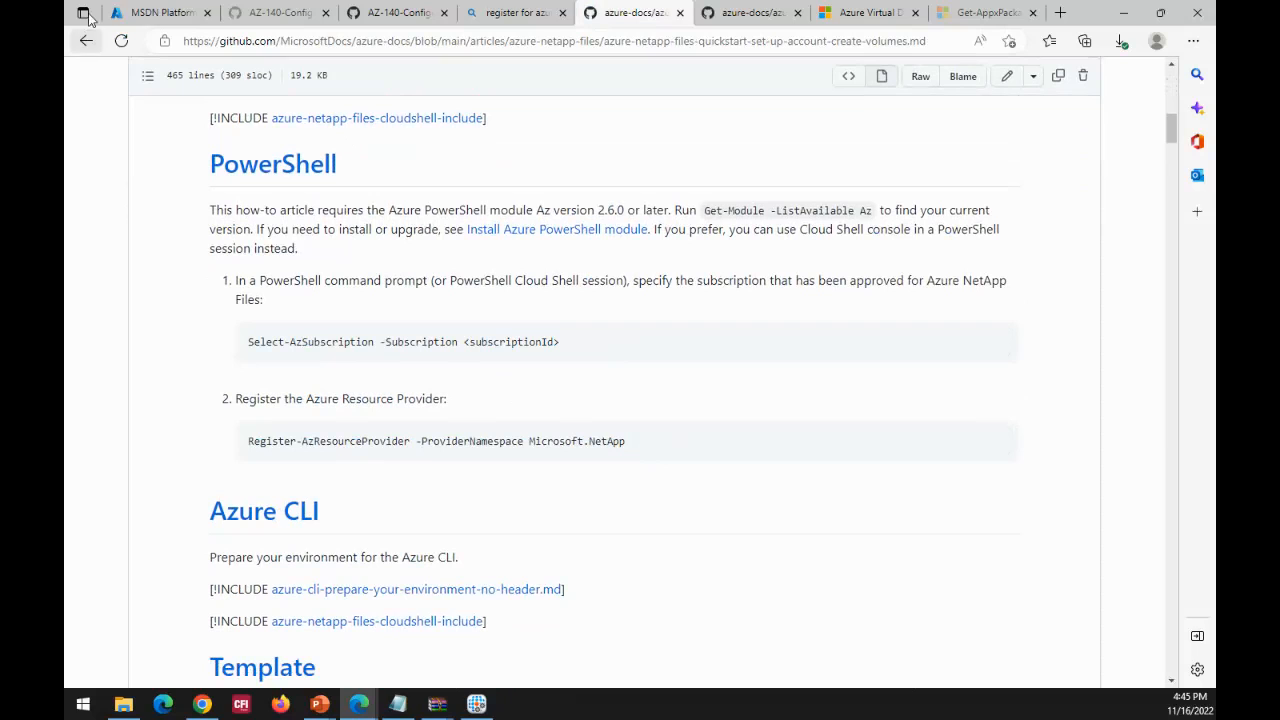
Step: Return to the Azure portal and open the new NetApp account form from Azure NetApp Files
{"action": "left_click", "coordinate": [163, 13]}
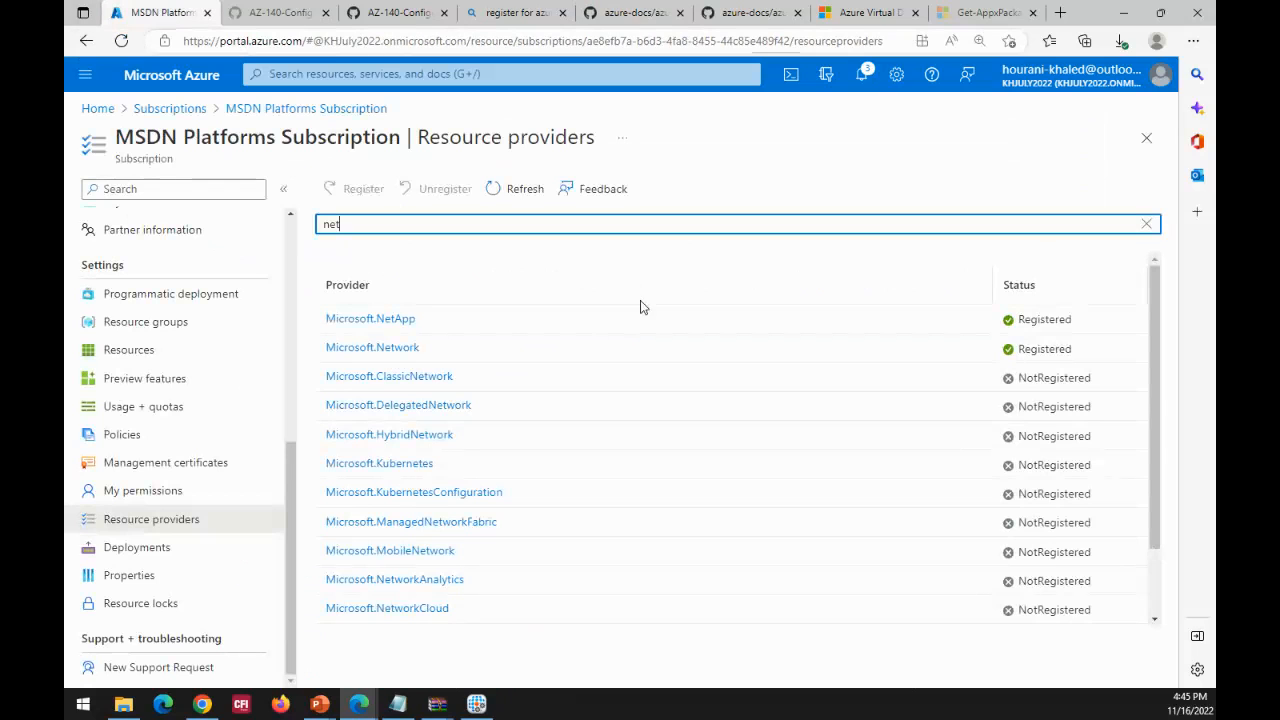
{"action": "left_click", "coordinate": [97, 110]}
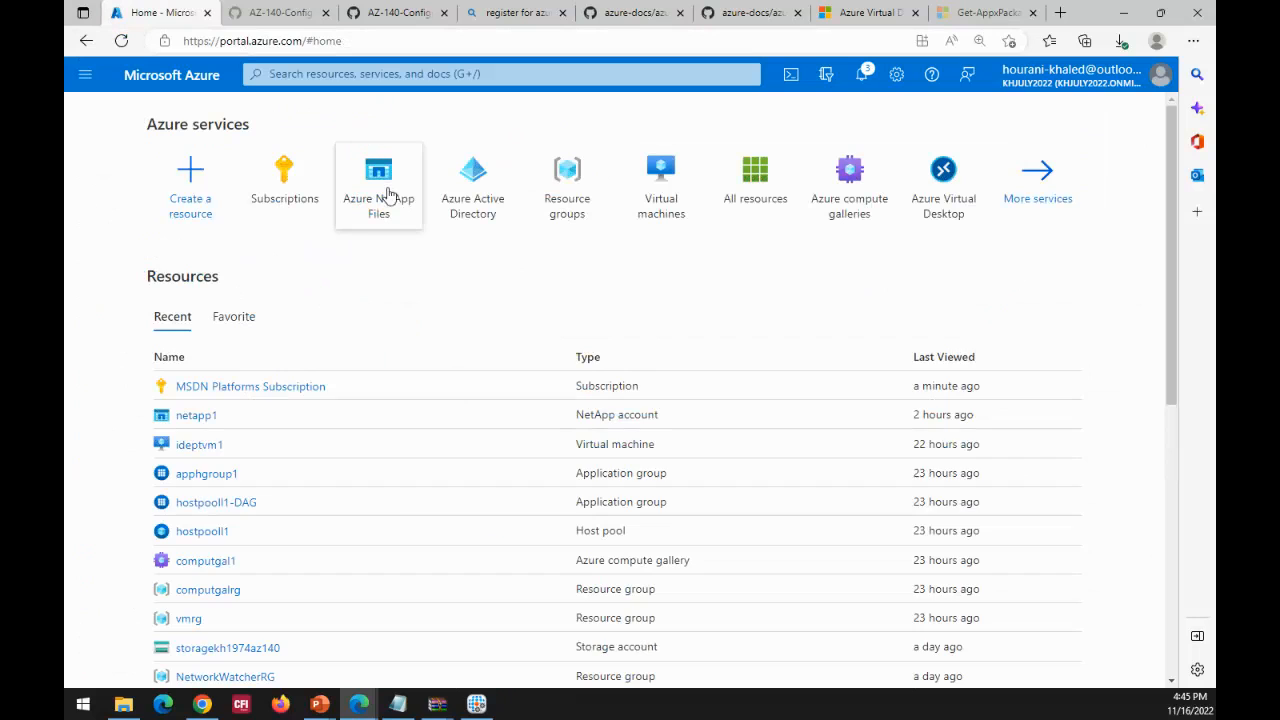
{"action": "left_click", "coordinate": [375, 220]}
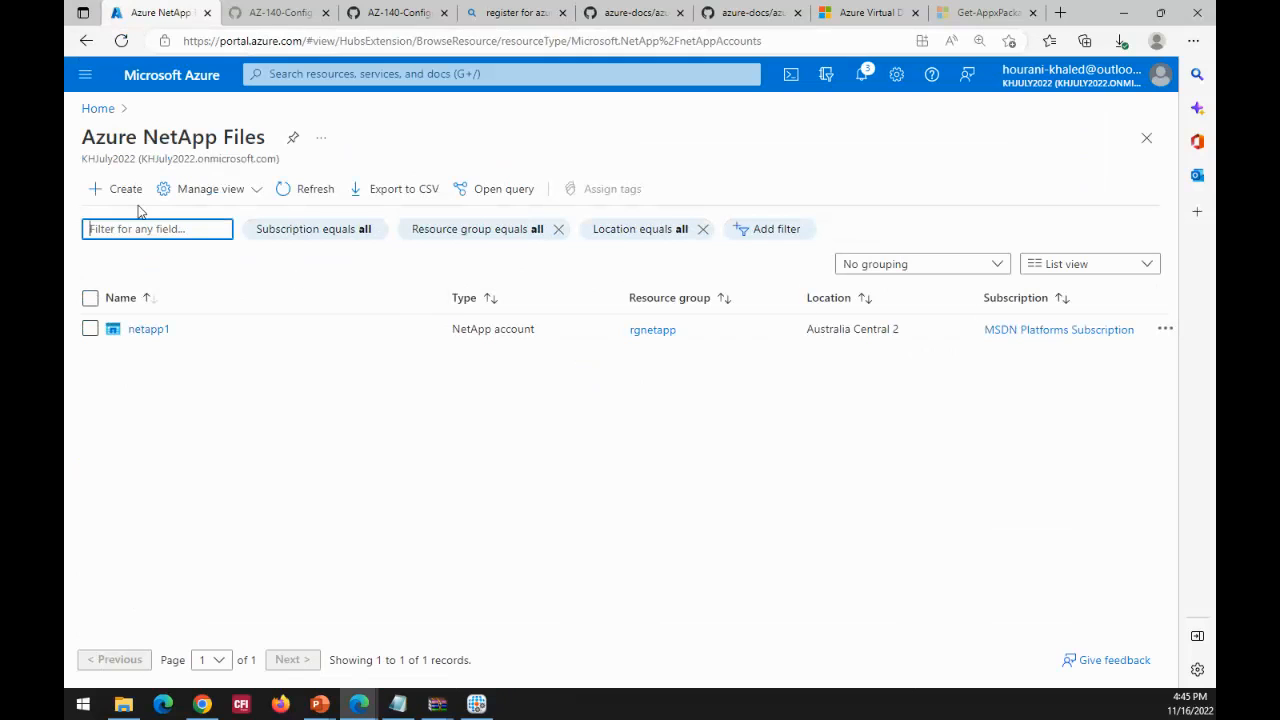
{"action": "left_click", "coordinate": [119, 199]}
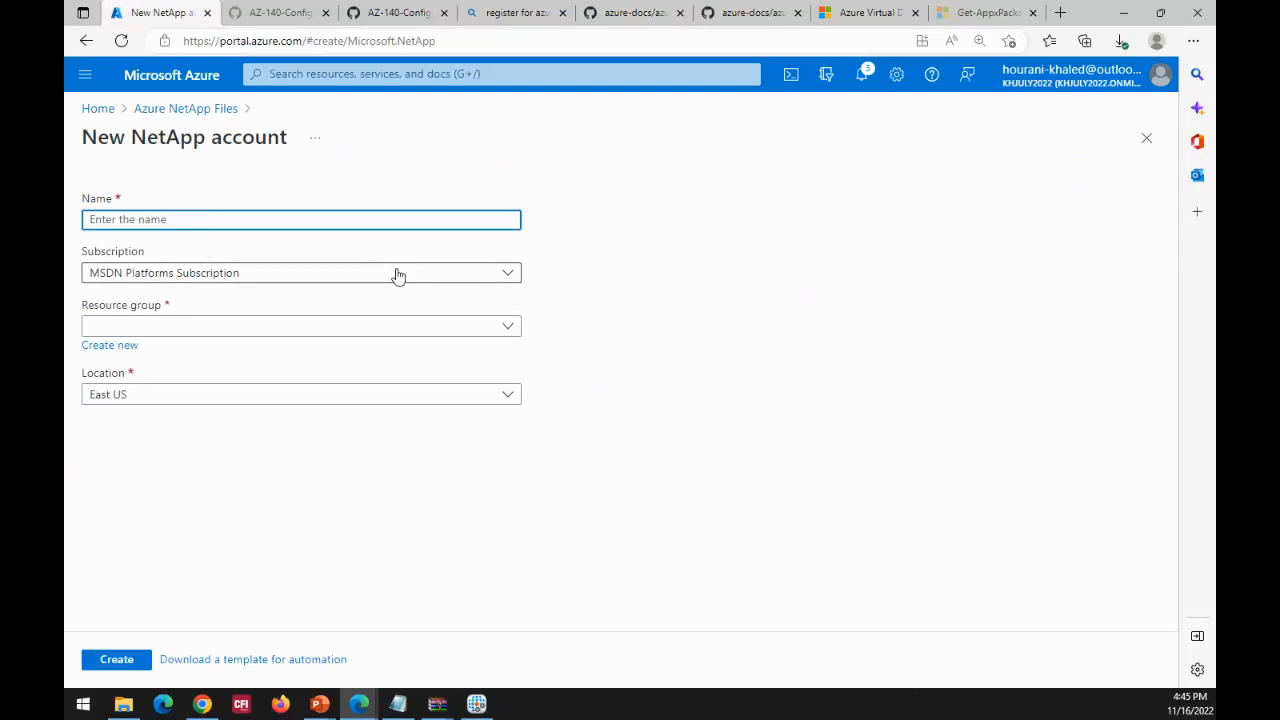
Step: Examine the form's subscription, resource group and location choices, and return to the Azure NetApp Files list without creating an account
{"action": "left_click", "coordinate": [509, 274]}
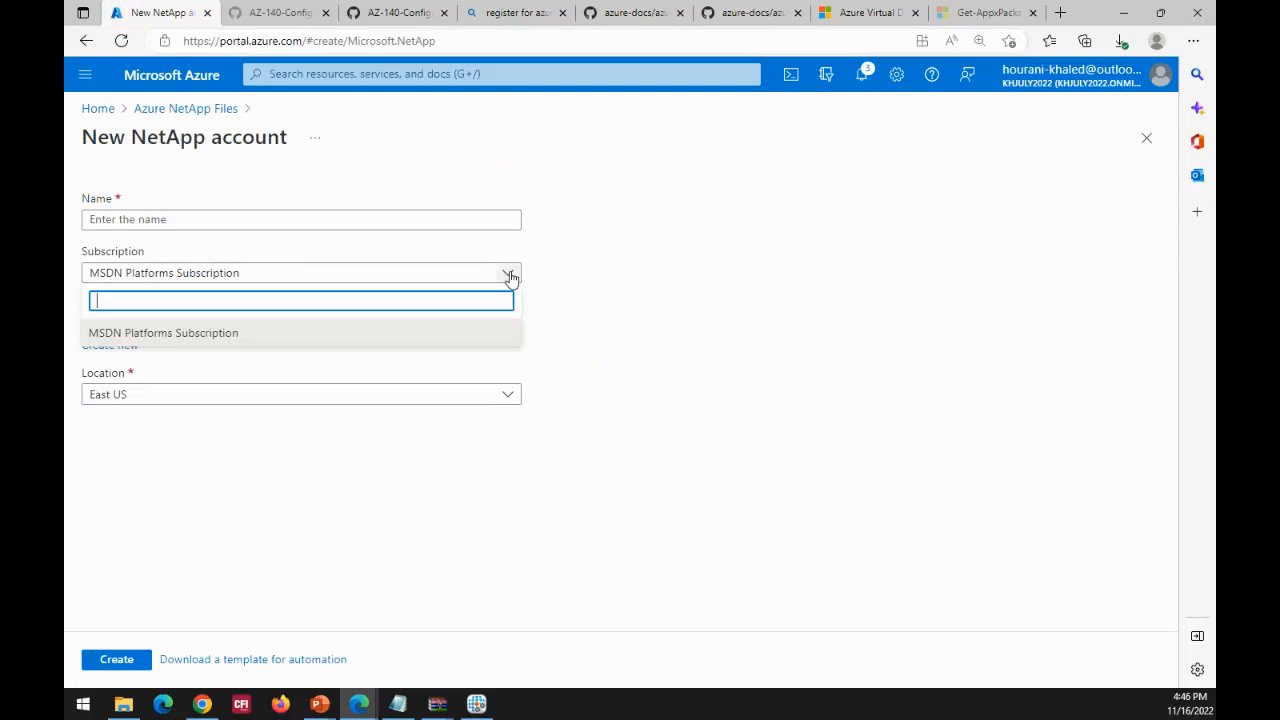
{"action": "left_click", "coordinate": [509, 276]}
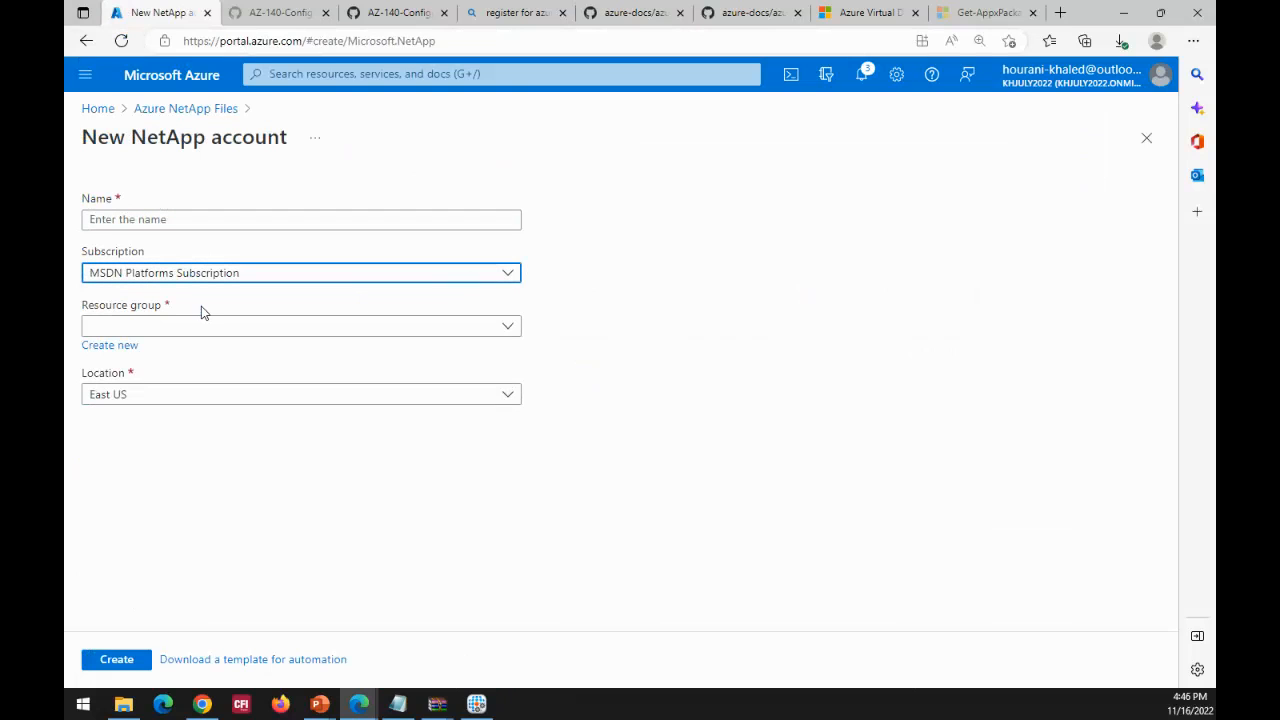
{"action": "left_click", "coordinate": [507, 330]}
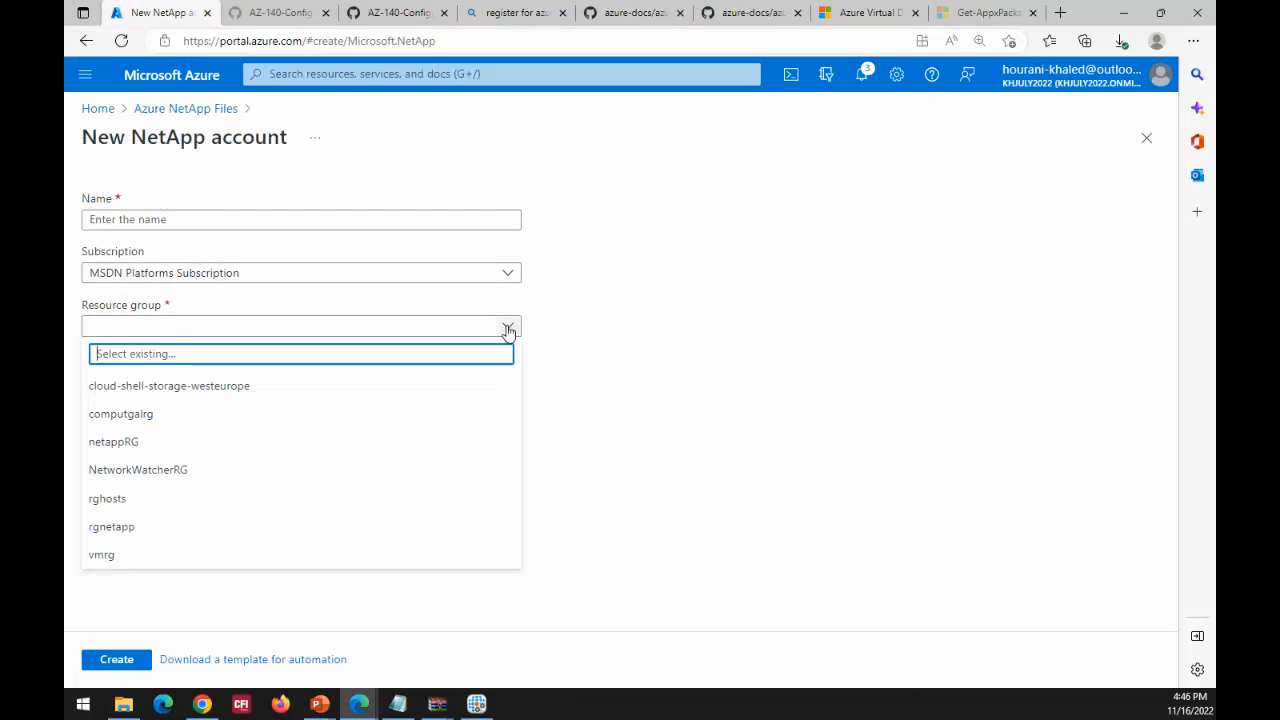
{"action": "left_click", "coordinate": [653, 351]}
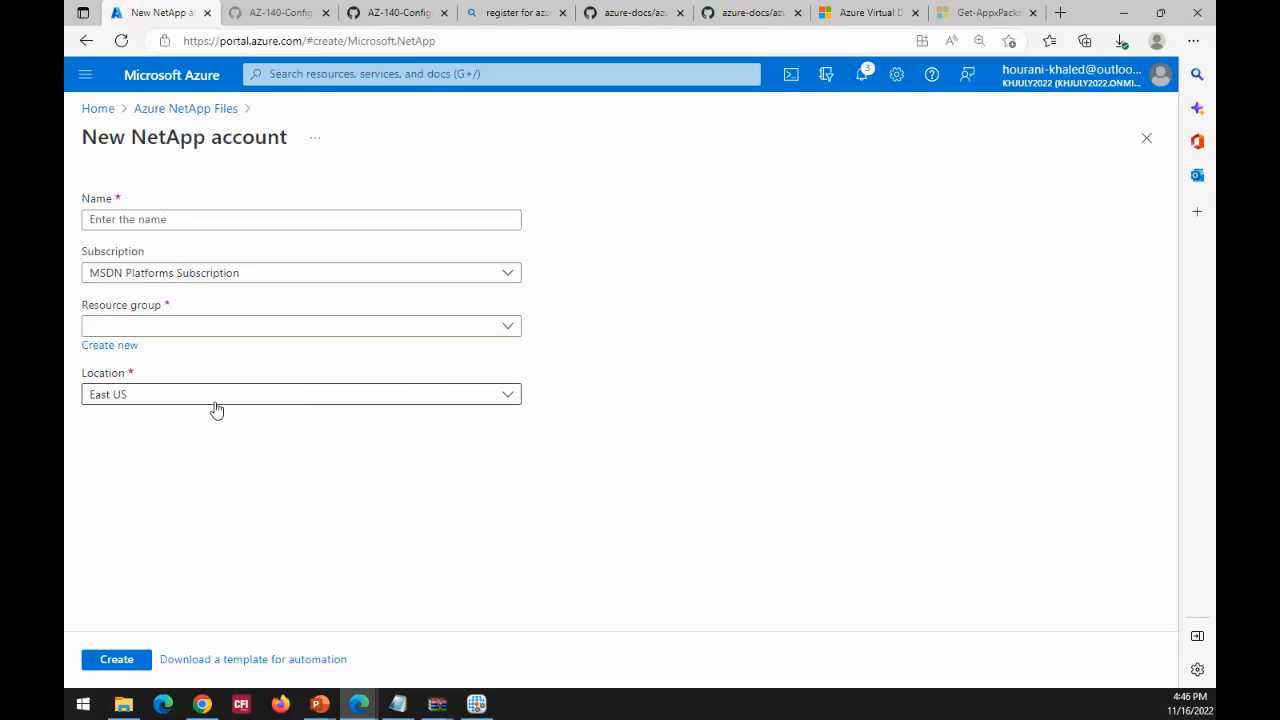
{"action": "left_click", "coordinate": [137, 398]}
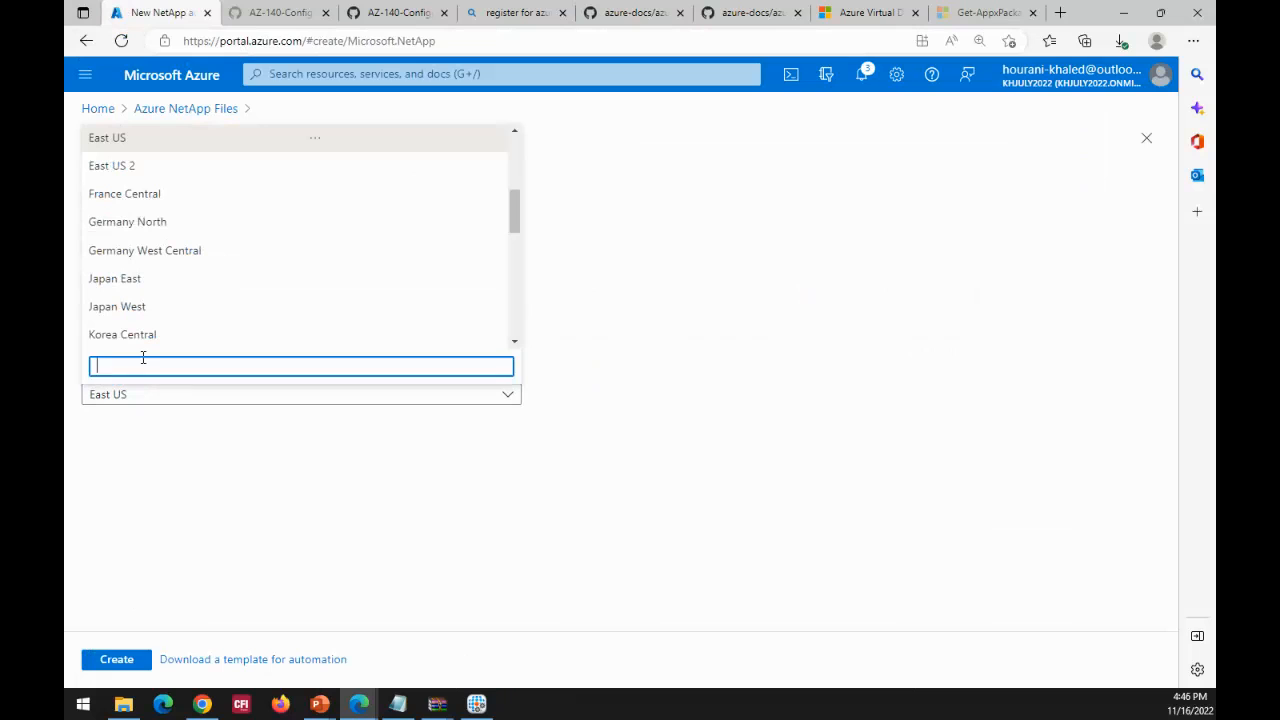
{"action": "left_click", "coordinate": [800, 446]}
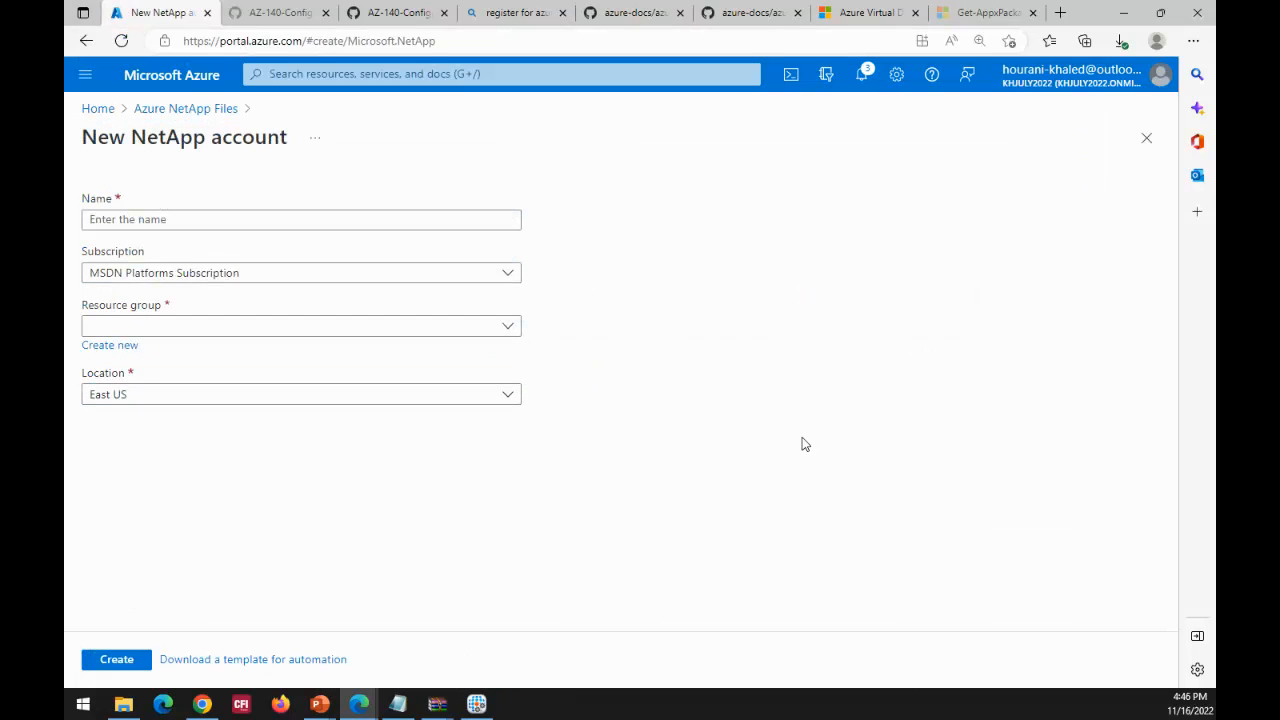
{"action": "left_click", "coordinate": [194, 116]}
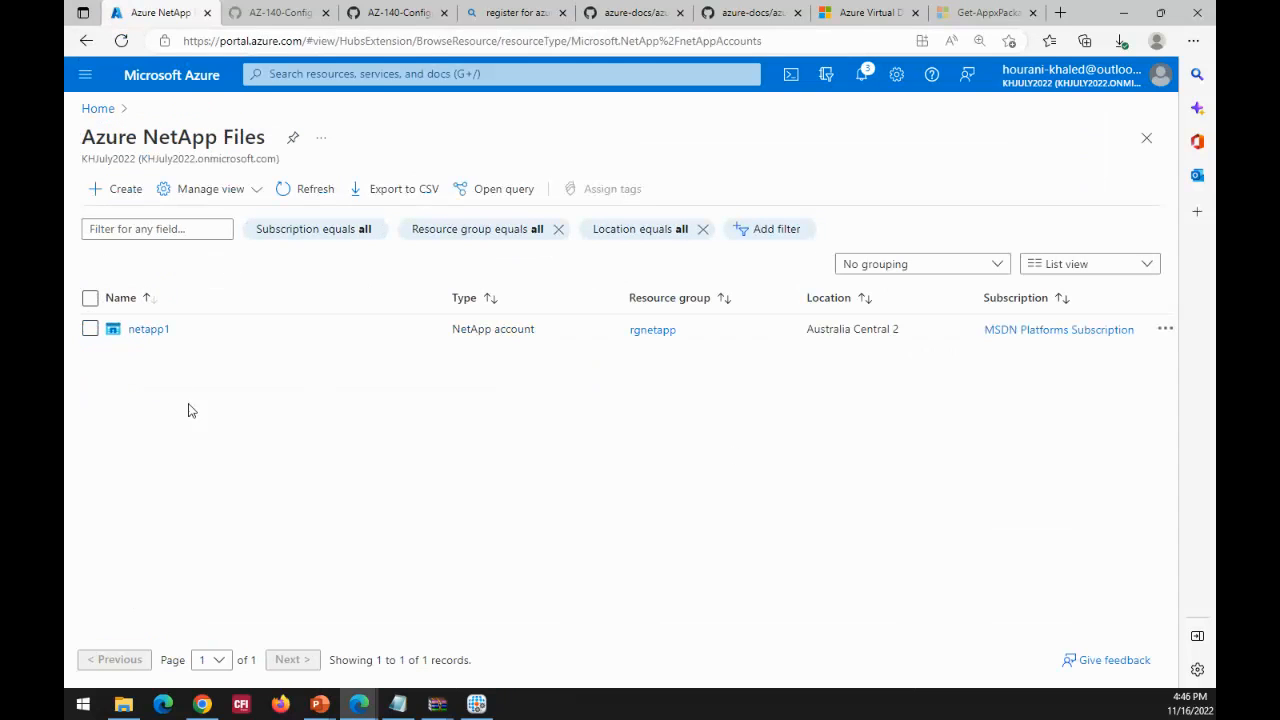
Step: Open the netapp1 account, view its overview, Quota and Properties pages, and return to the Azure NetApp Files list
{"action": "left_click", "coordinate": [151, 340]}
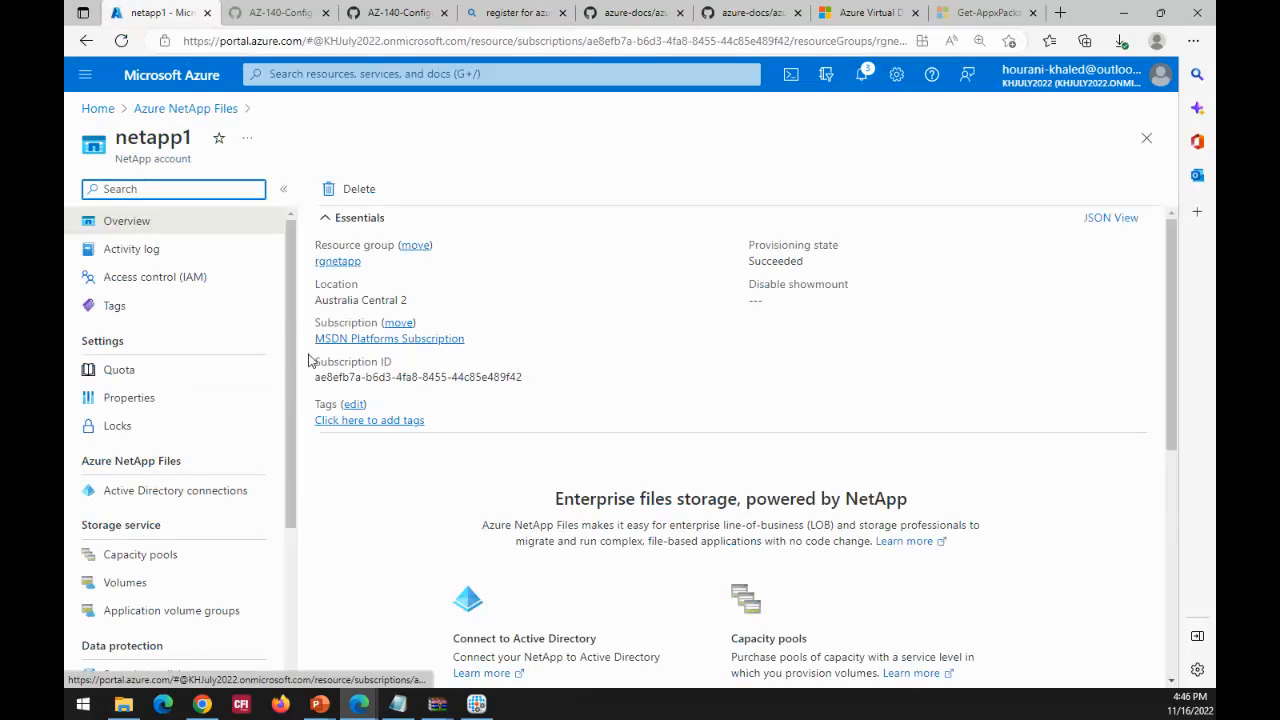
{"action": "left_click", "coordinate": [120, 372]}
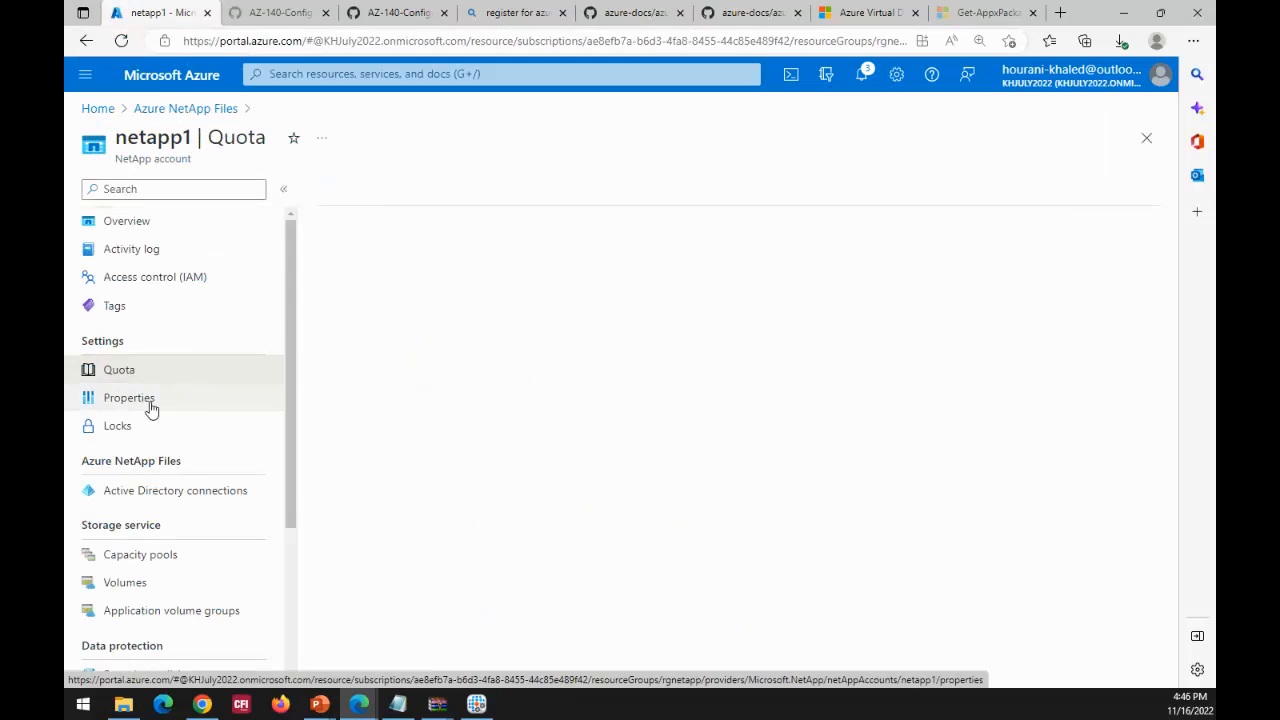
{"action": "left_click", "coordinate": [151, 403]}
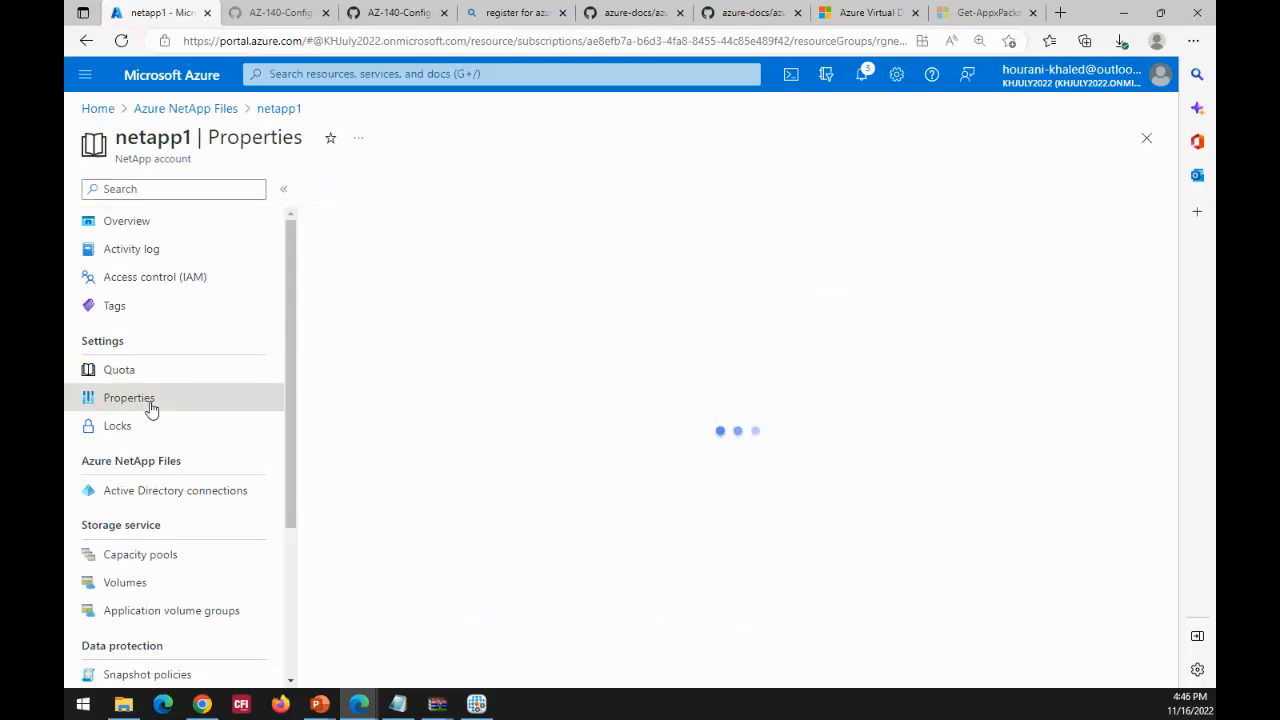
{"action": "left_click", "coordinate": [183, 109]}
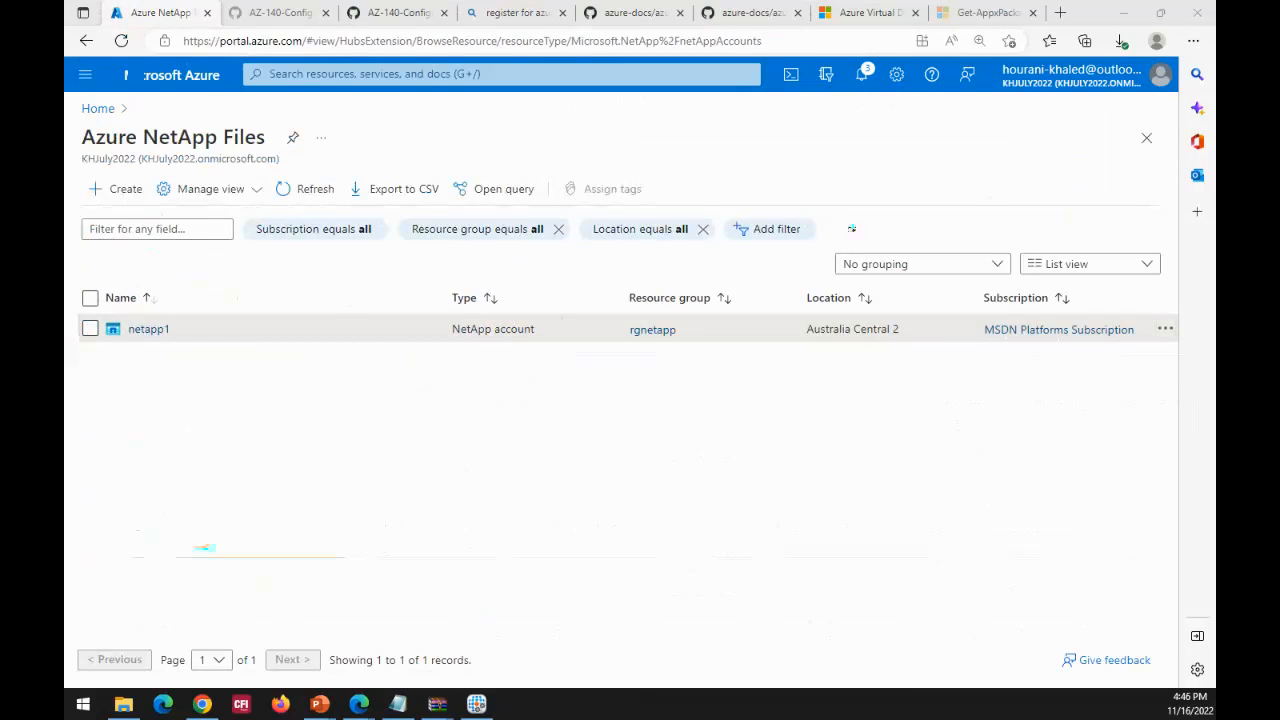
Step: Switch to the PowerPoint slide show and advance to the "Profile Container vs Office Container" slide
{"action": "key", "text": "alt+Tab"}
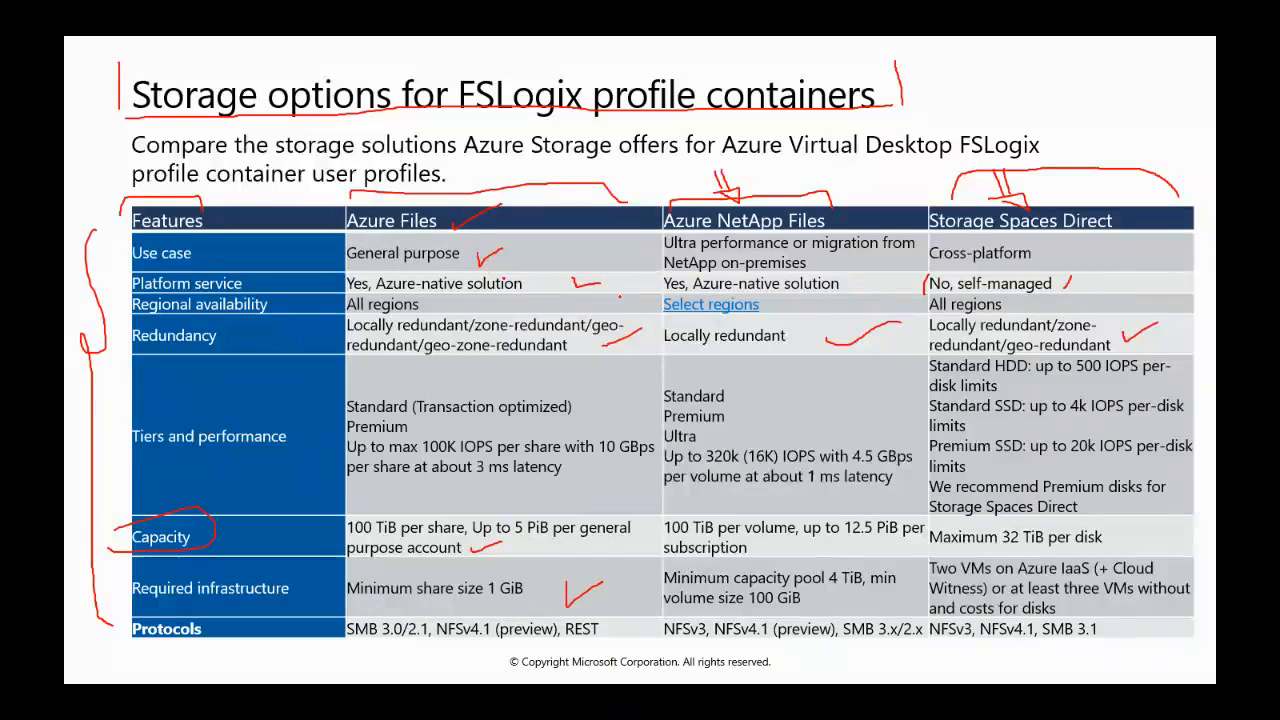
{"action": "key", "text": "Right"}
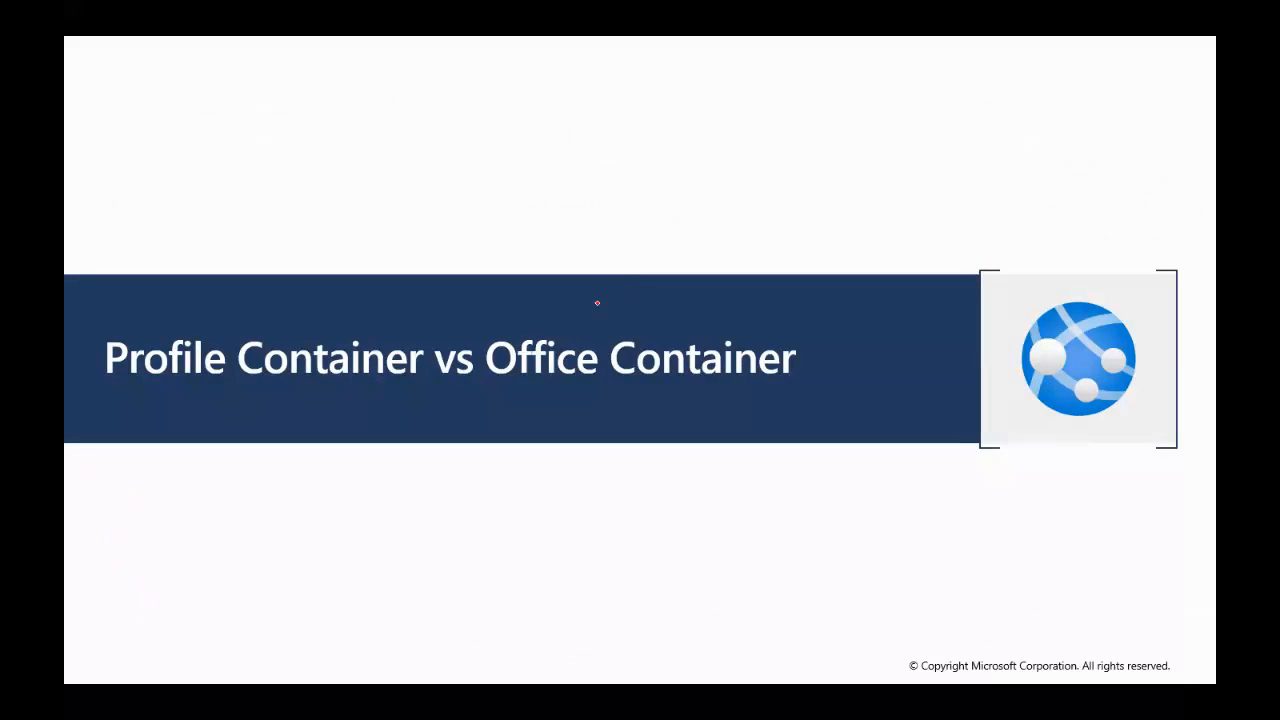